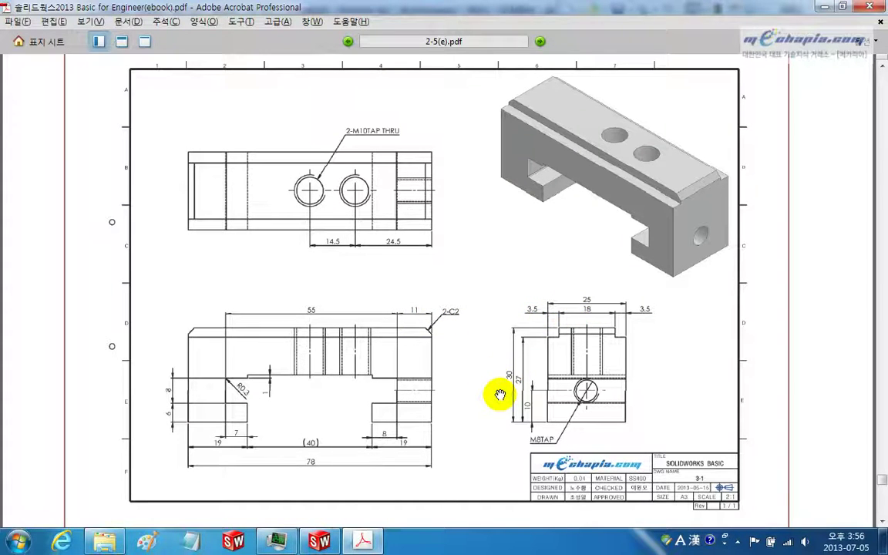
Step: Start a sketch on the Front plane and draw a centre rectangle from the origin
key("alt+Tab")
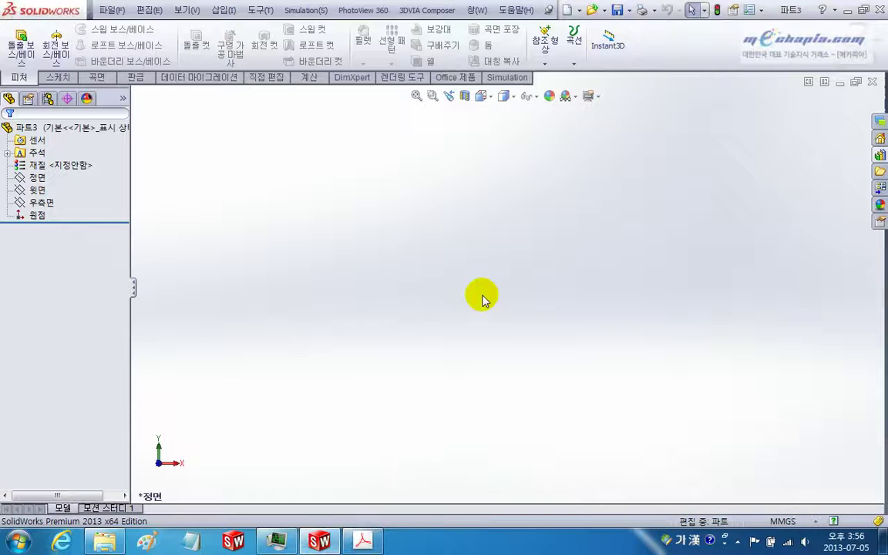
left_click(40, 179)
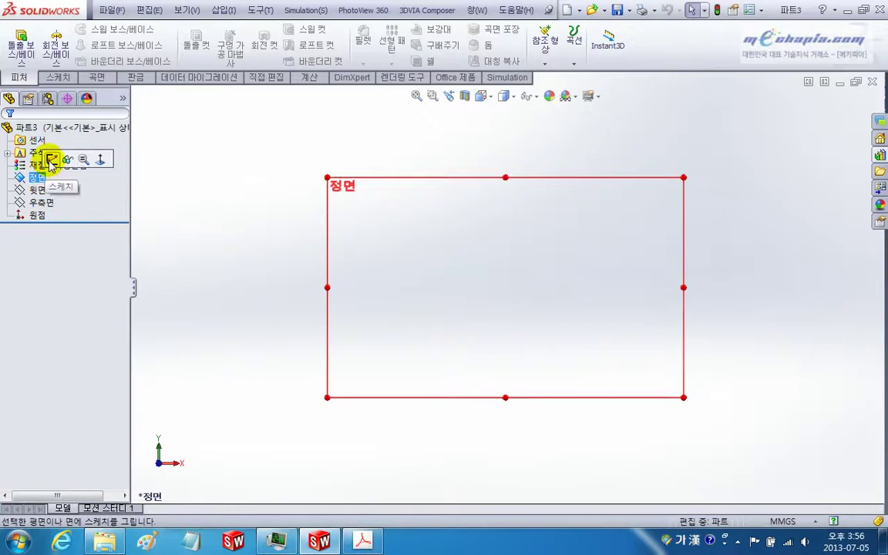
left_click(44, 150)
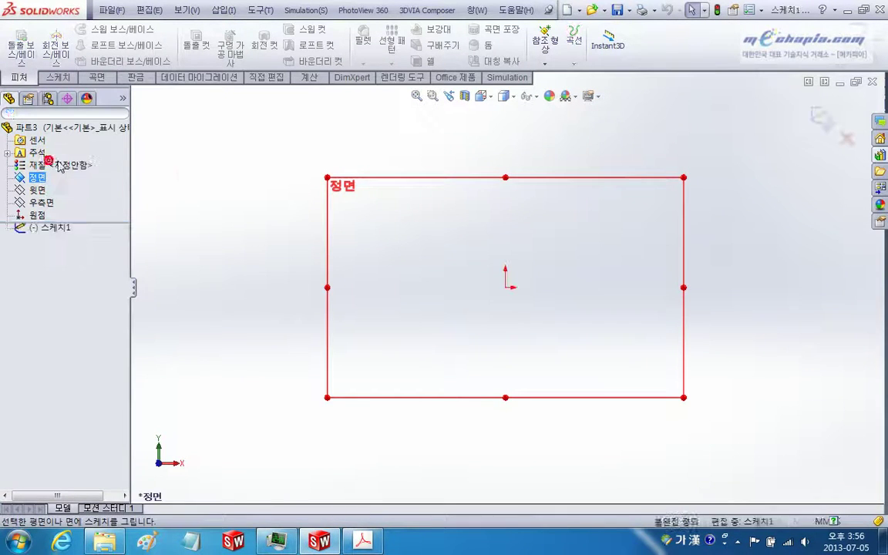
left_click(207, 184)
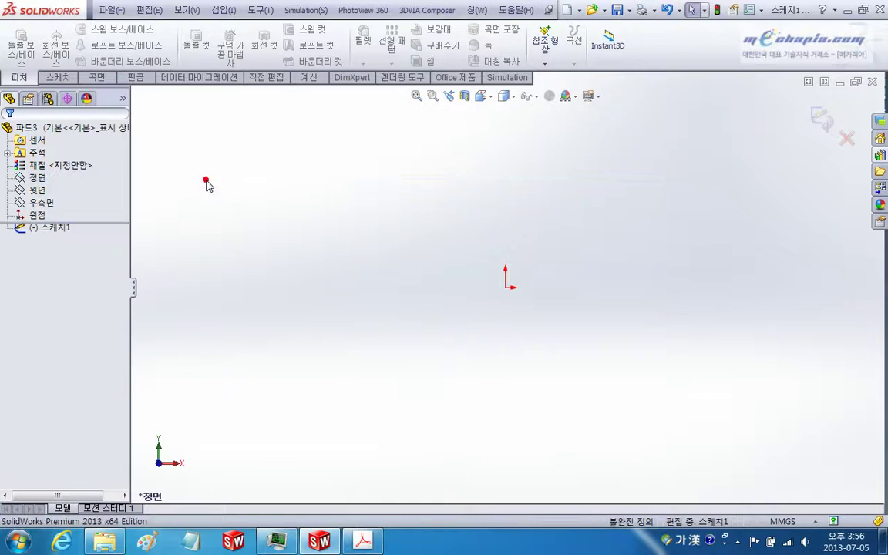
left_click(63, 80)
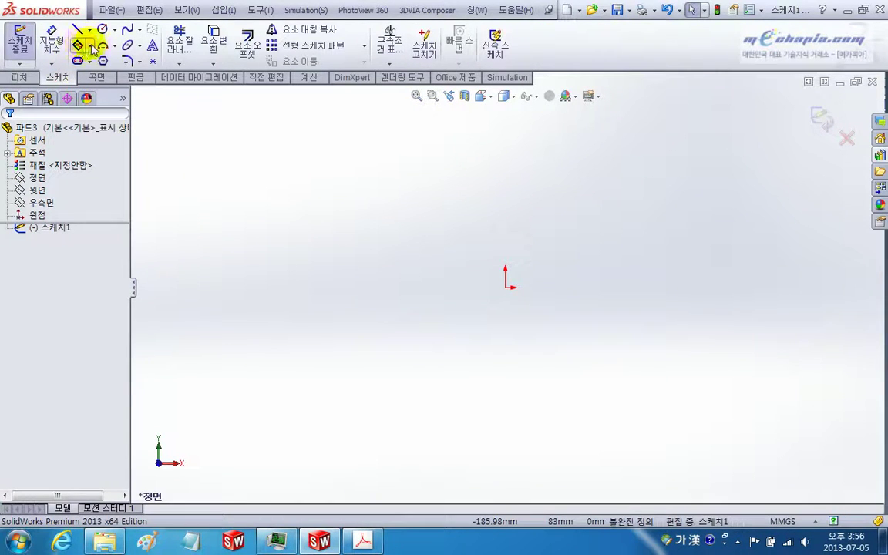
left_click(77, 47)
left_click(52, 177)
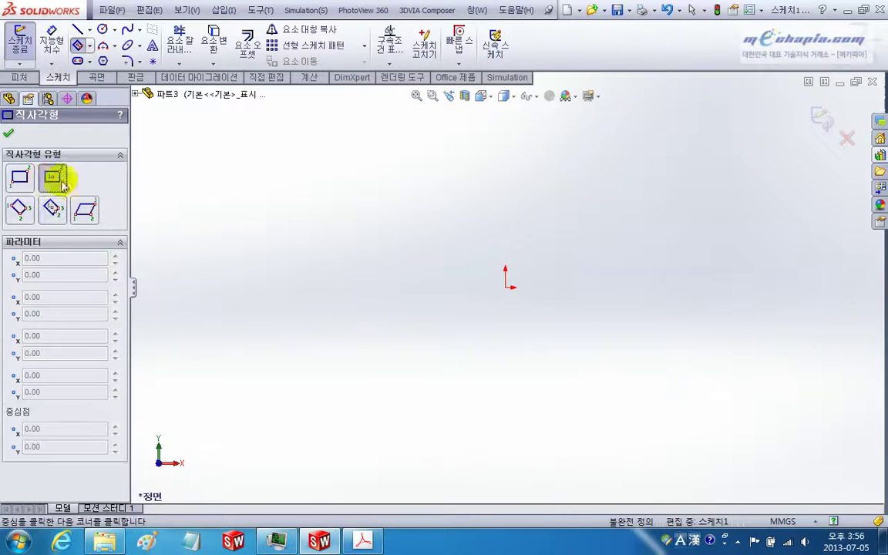
left_click(505, 289)
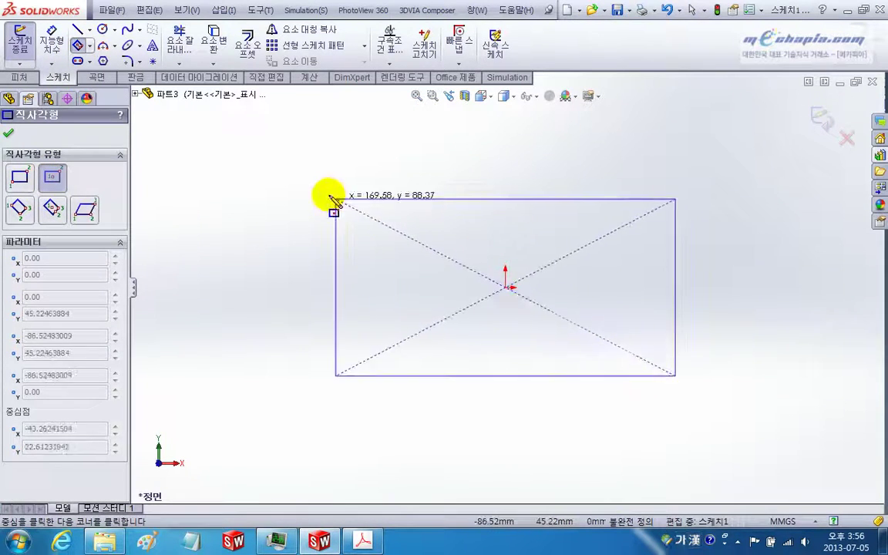
left_click(305, 188)
key("alt+Tab")
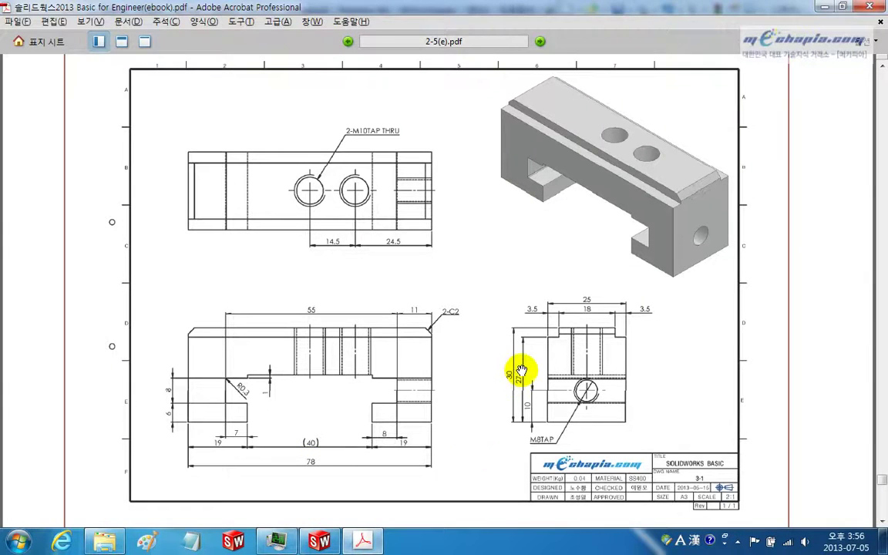
key("alt+Tab")
Step: Dimension the rectangle 78 mm wide and 30 mm high
left_click(52, 42)
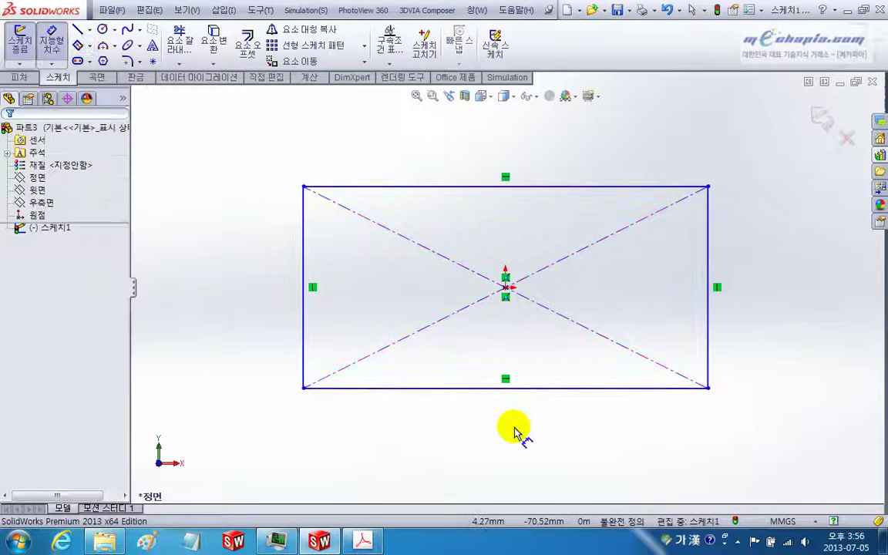
left_click(518, 388)
left_click(508, 418)
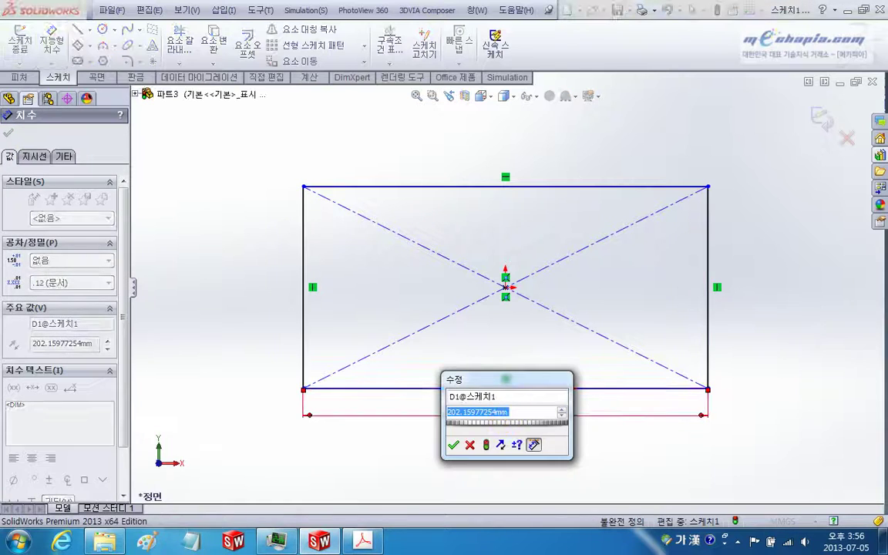
type("78")
key("Return")
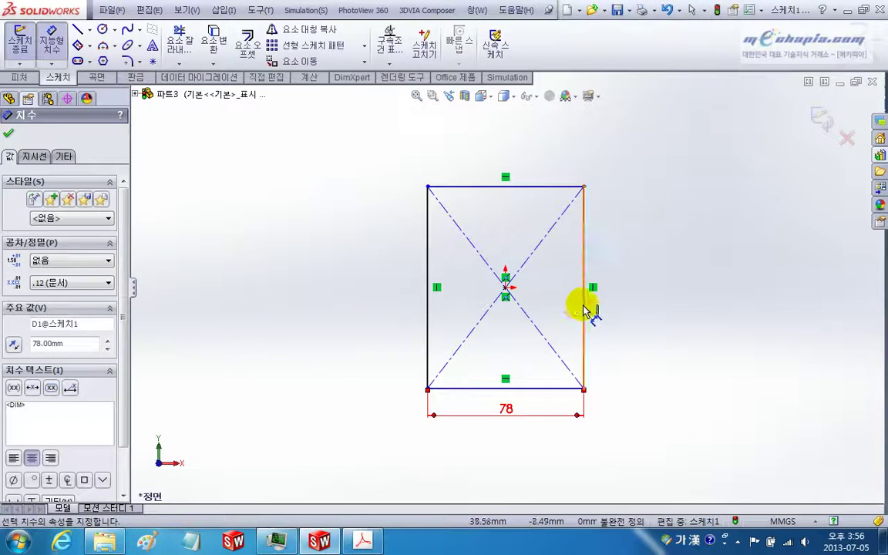
left_click(584, 305)
left_click(609, 306)
type("30")
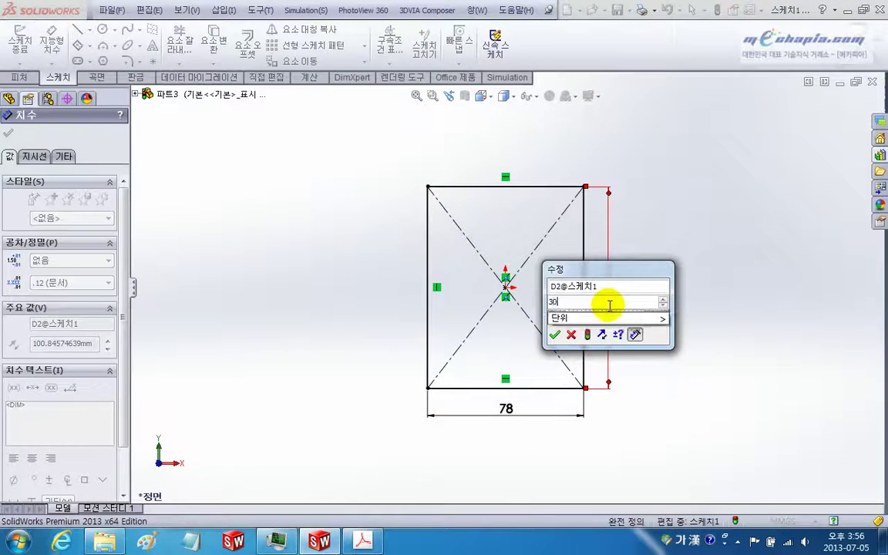
key("Return")
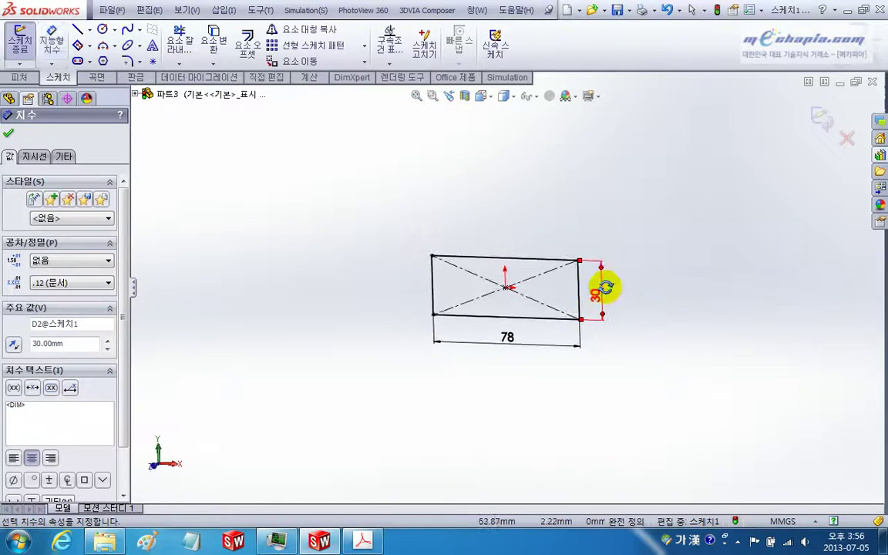
middle_click_drag(614, 284, 579, 312)
key("alt+Tab")
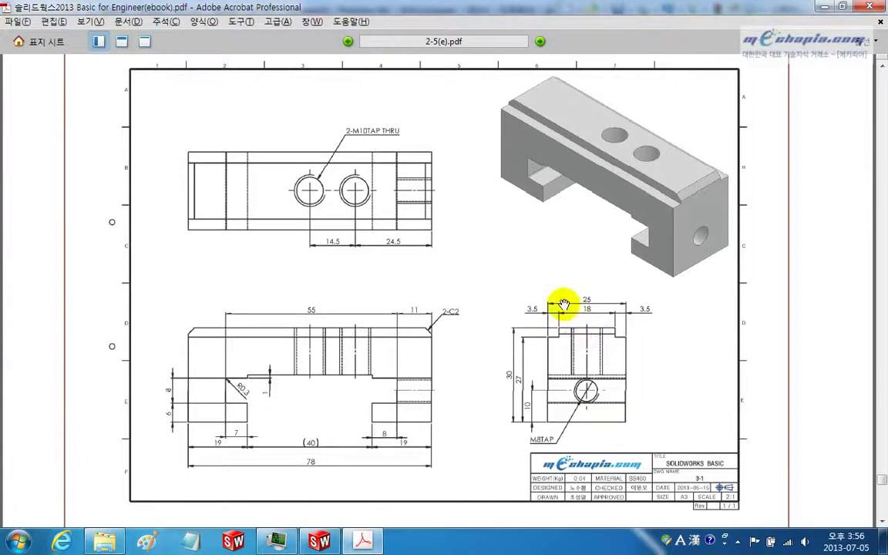
key("alt+Tab")
Step: Extrude the rectangle 25 mm with a Mid Plane end condition
left_click(19, 77)
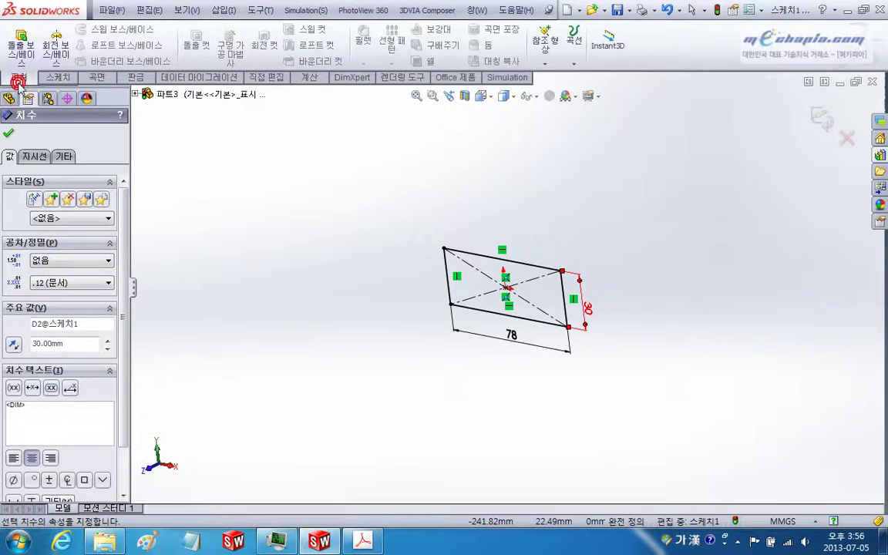
left_click(21, 45)
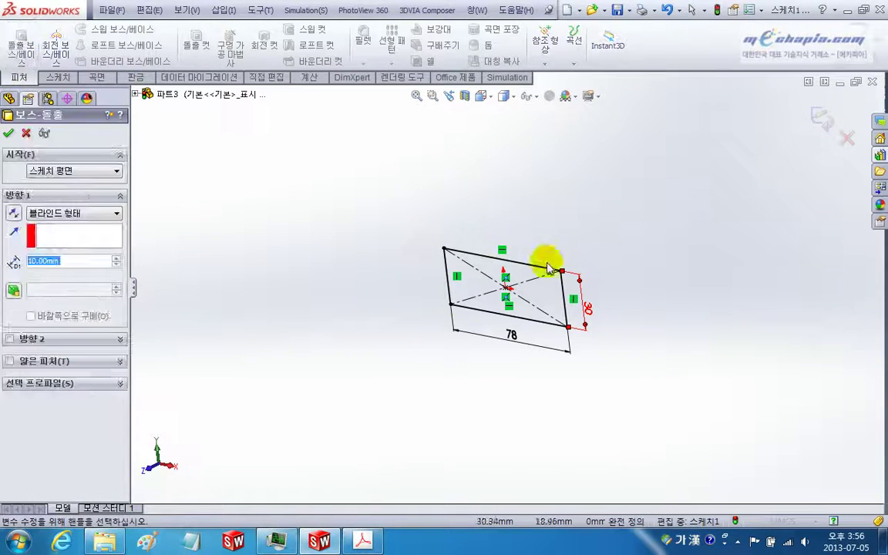
left_click(117, 259)
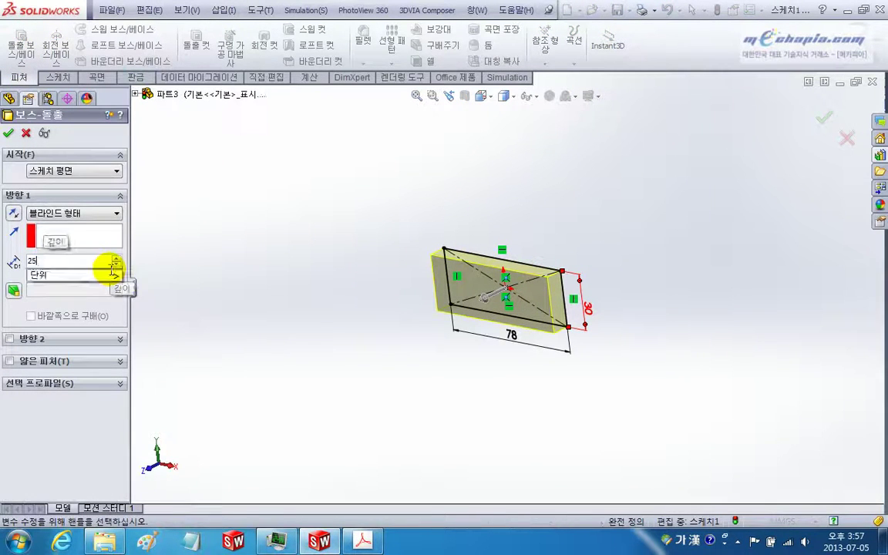
left_click(90, 213)
left_click(51, 271)
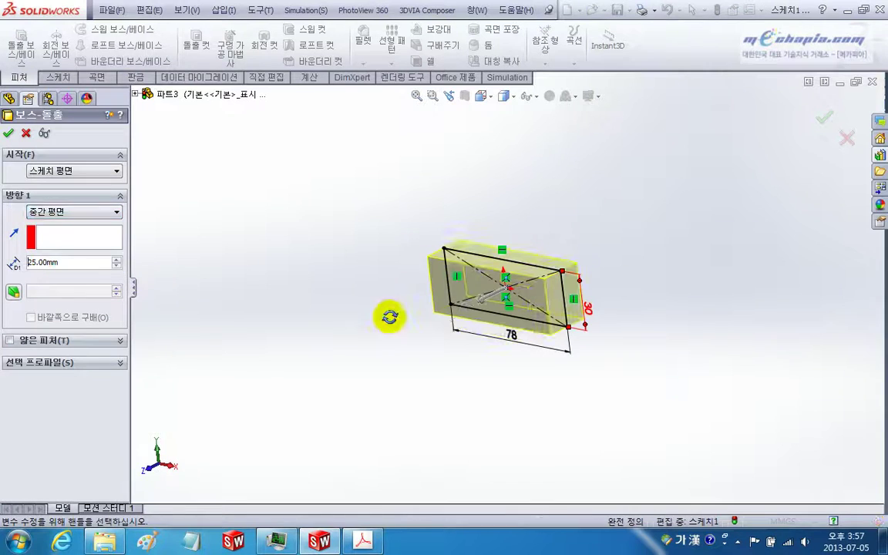
left_click(10, 135)
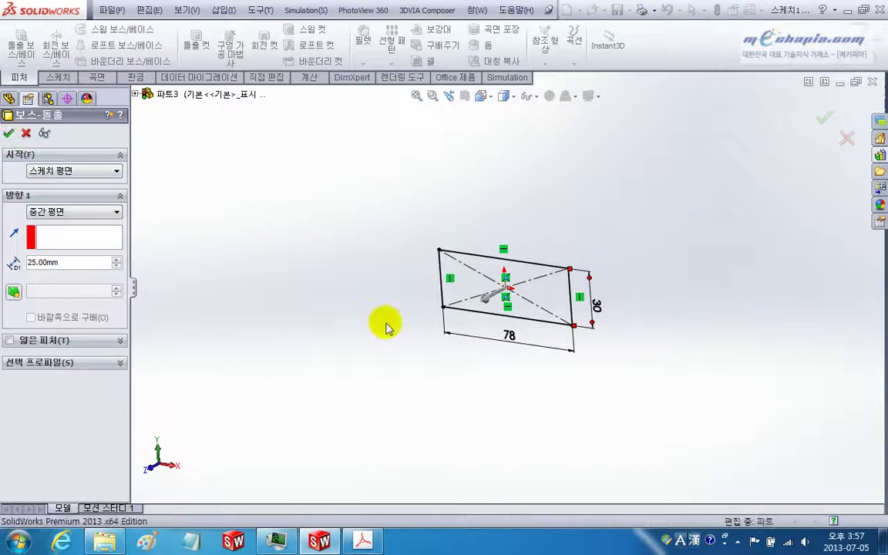
scroll(461, 291, "down", 2)
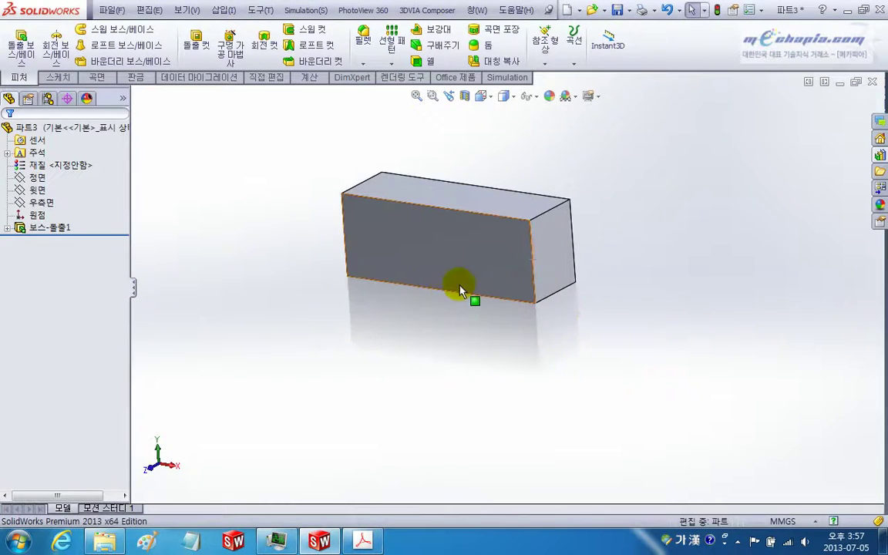
scroll(348, 307, "down", 2)
key("alt+Tab")
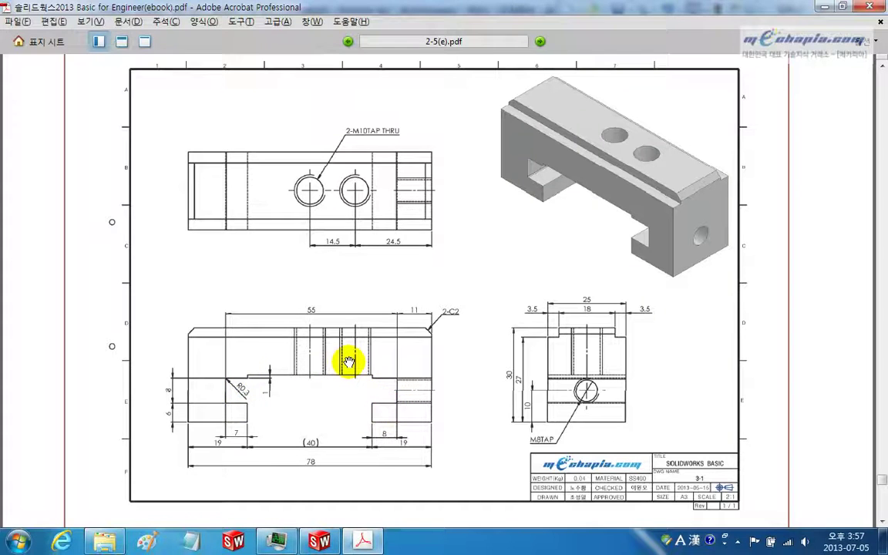
Step: Open a new sketch on the block's front face and view it Normal To
key("alt+Tab")
left_click(440, 241)
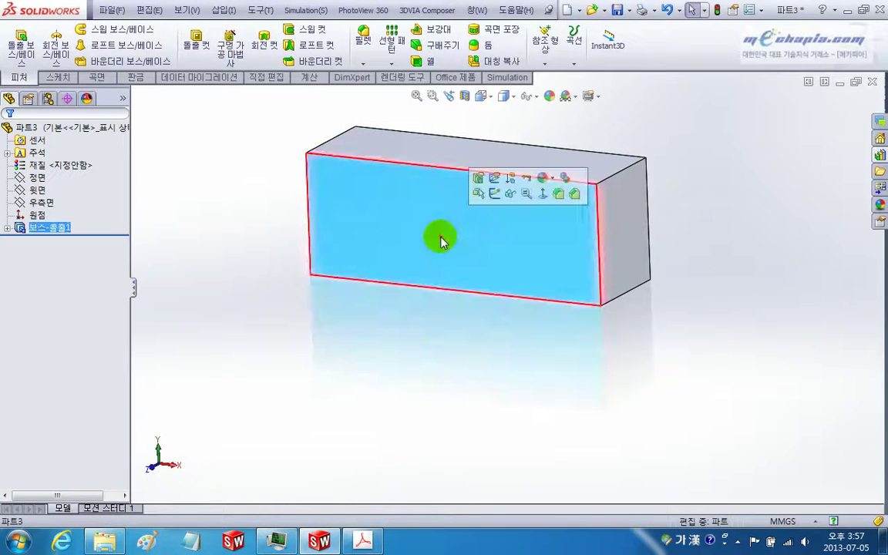
left_click(478, 193)
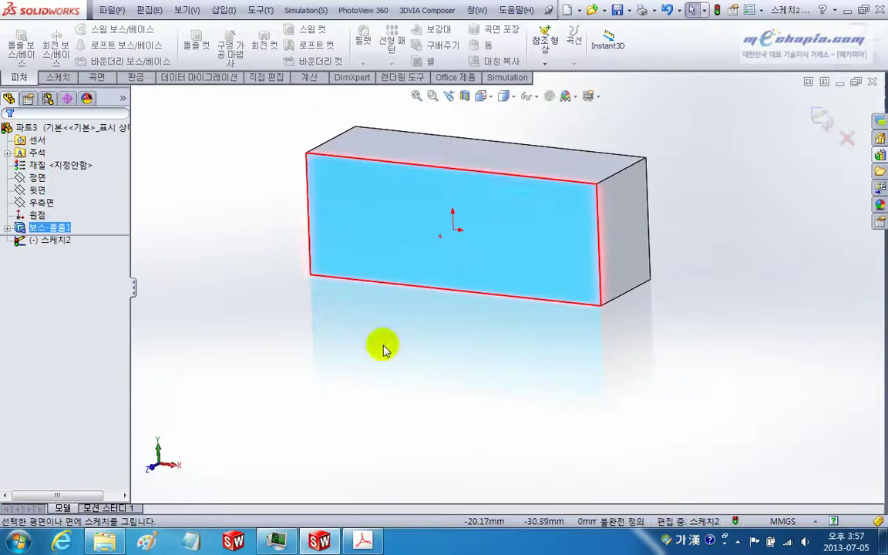
key("ctrl+8")
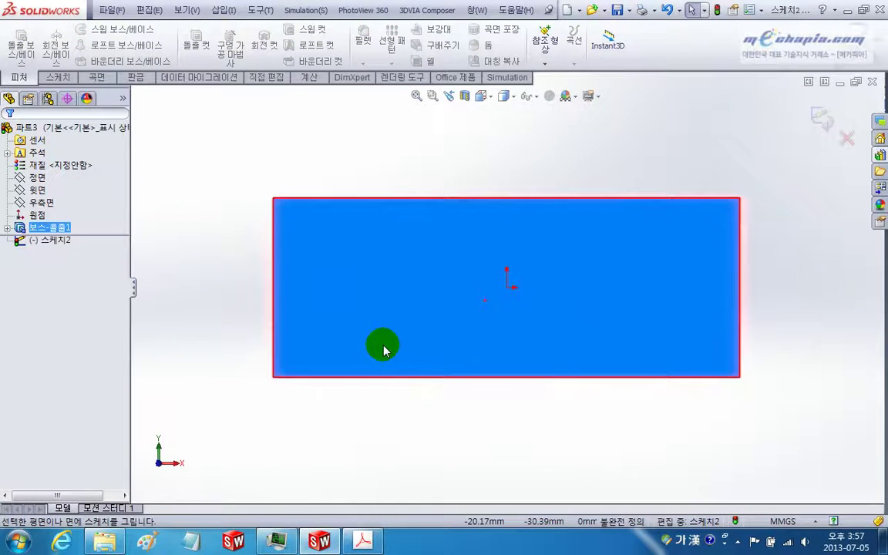
left_click(436, 416)
middle_click_drag(539, 414, 462, 401, "ctrl")
key("alt+Tab")
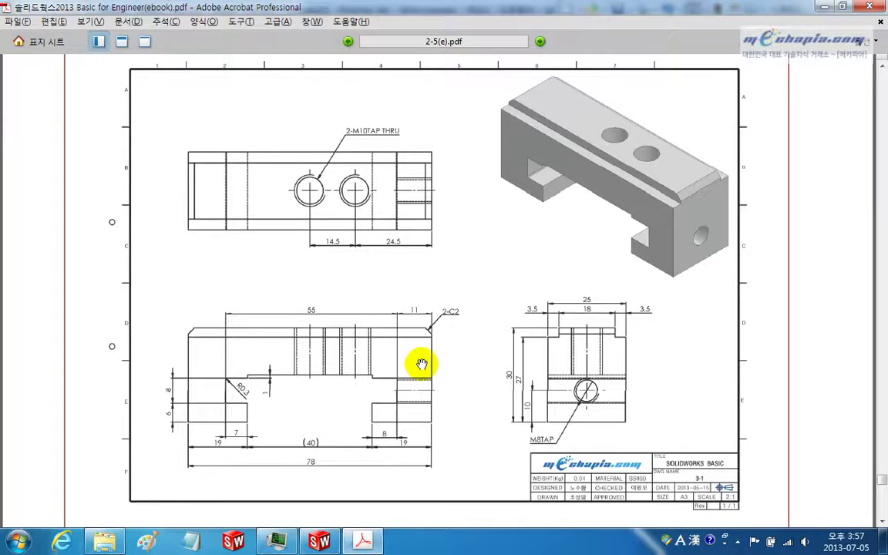
key("alt+Tab")
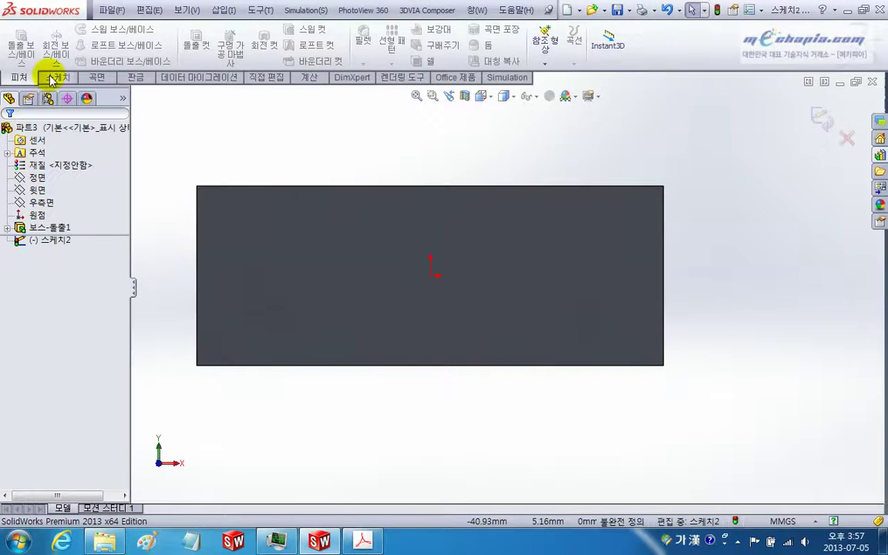
Step: Start the line outline at the bottom edge with the left leg, ledge and step
left_click(50, 78)
left_click(77, 30)
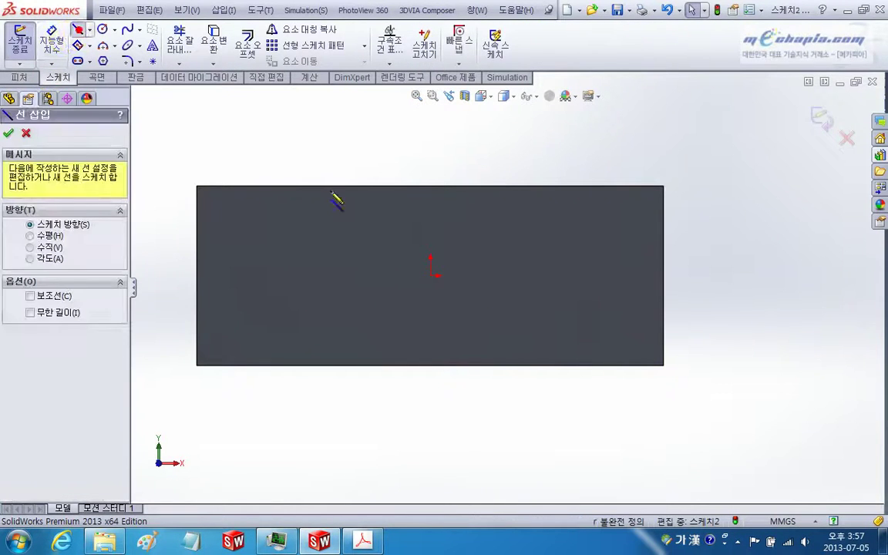
left_click(328, 365)
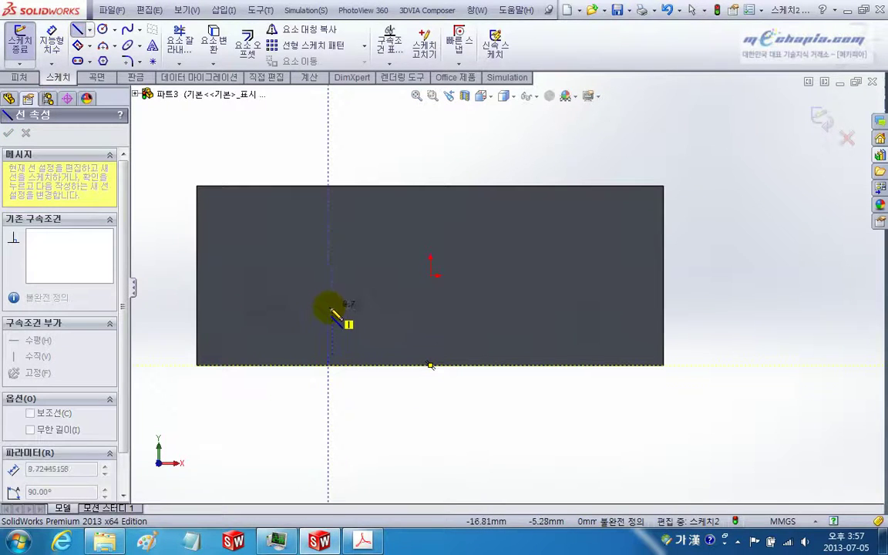
left_click(329, 306)
left_click(291, 307)
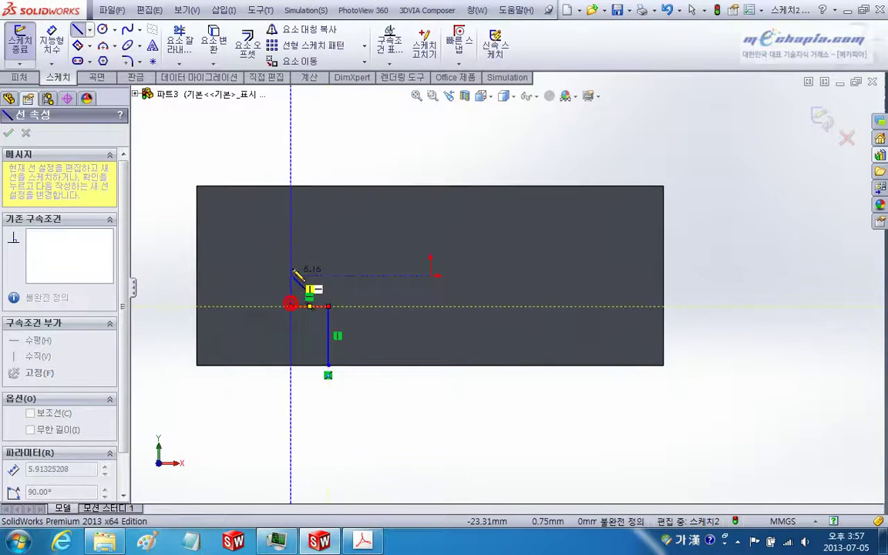
left_click(290, 263)
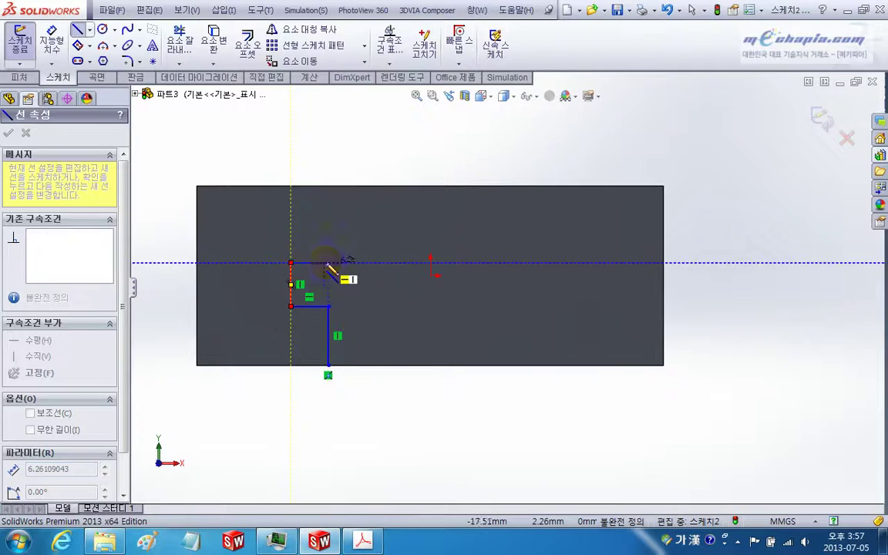
left_click(329, 259)
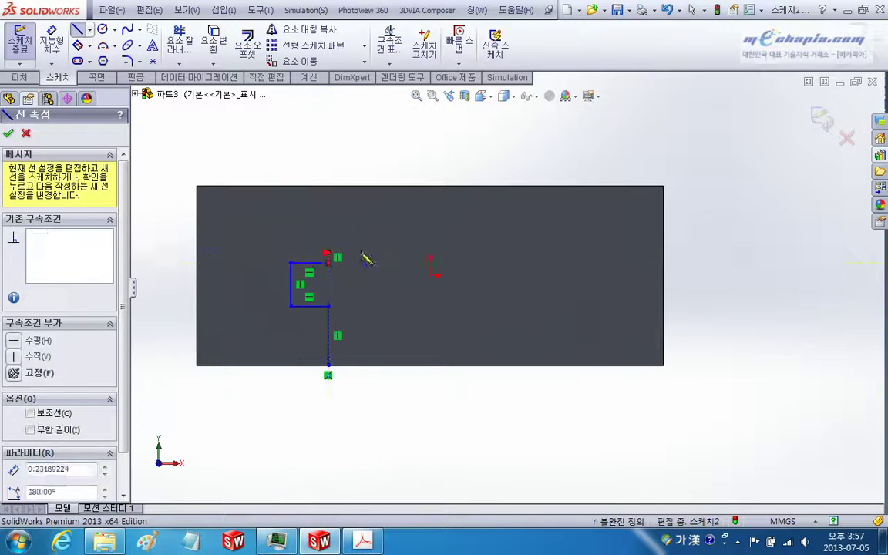
Step: Draw the top edge, right step, outer edge, ledge and leg, closing along the bottom
left_click(572, 254)
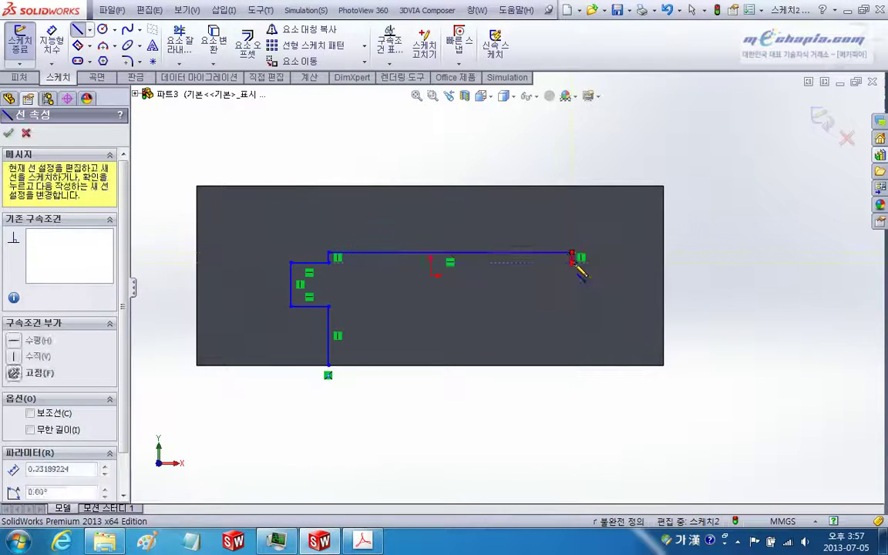
left_click(615, 263)
left_click(616, 306)
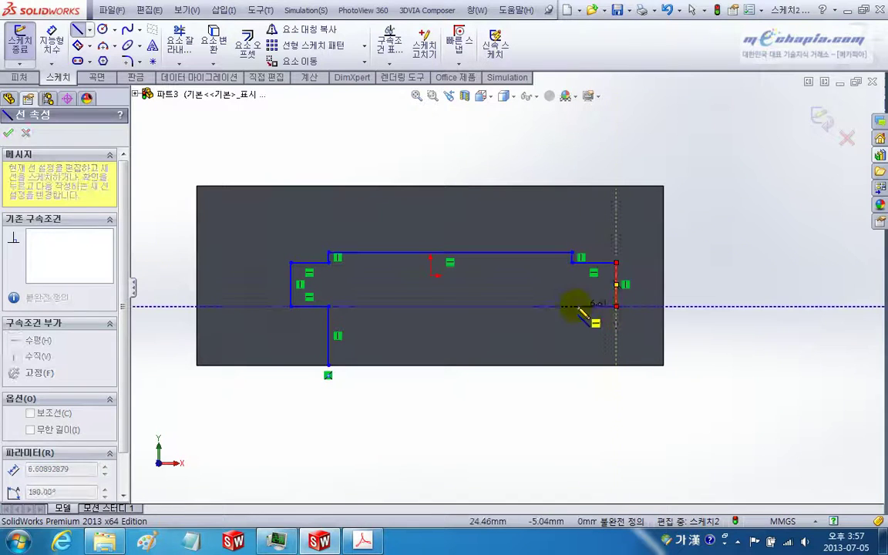
left_click(572, 306)
left_click(572, 365)
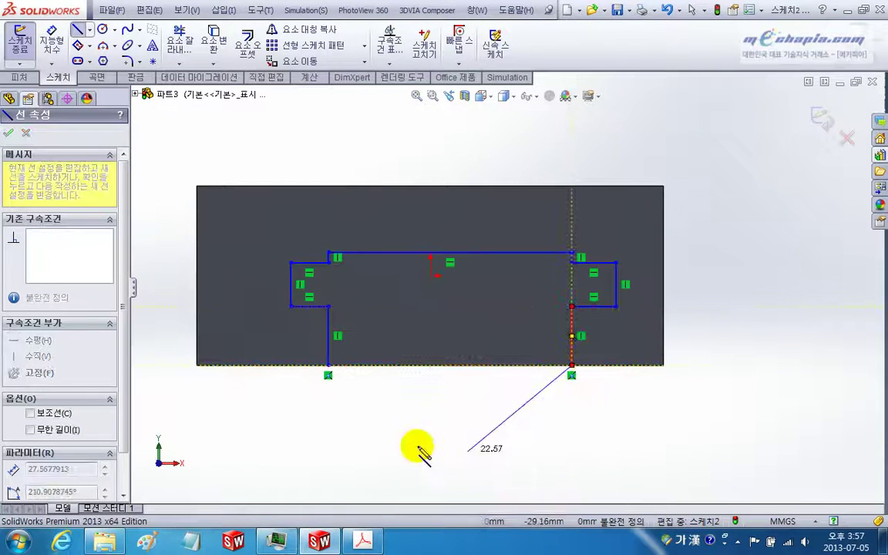
left_click(327, 365)
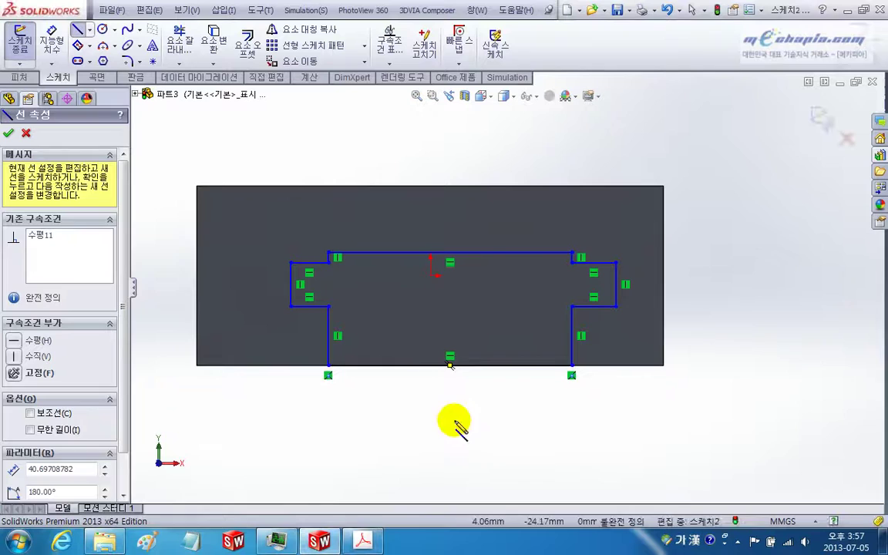
Step: Make the left pair and the right pair of vertical edges collinear
key("Escape")
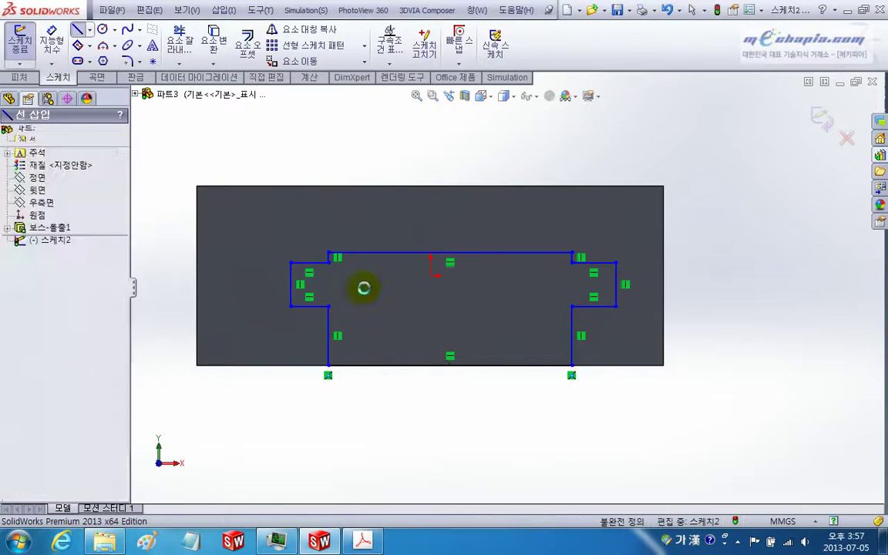
scroll(329, 270, "down", 1)
left_click(349, 258)
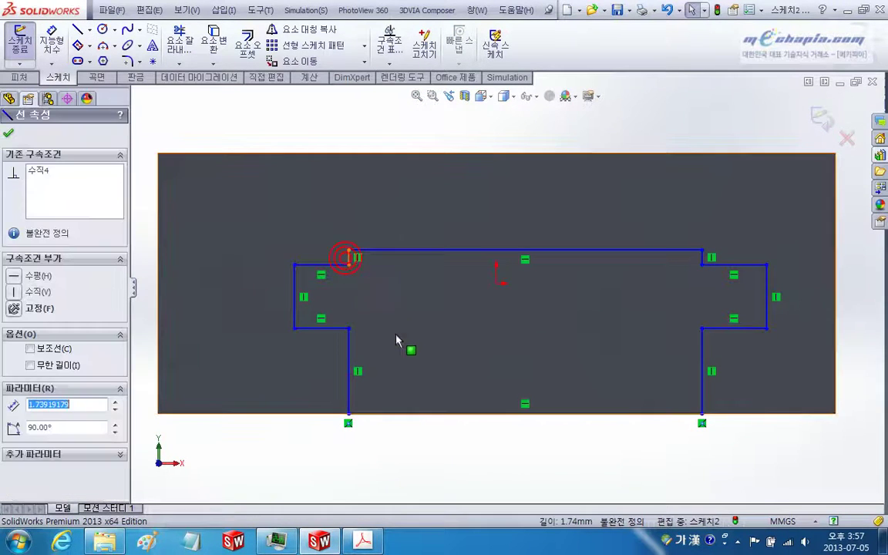
left_click(352, 359, "ctrl")
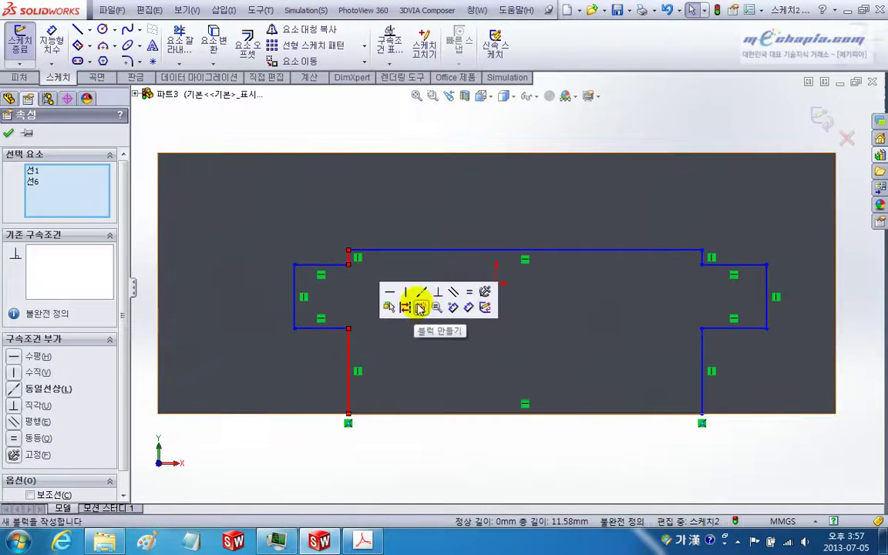
left_click(421, 286)
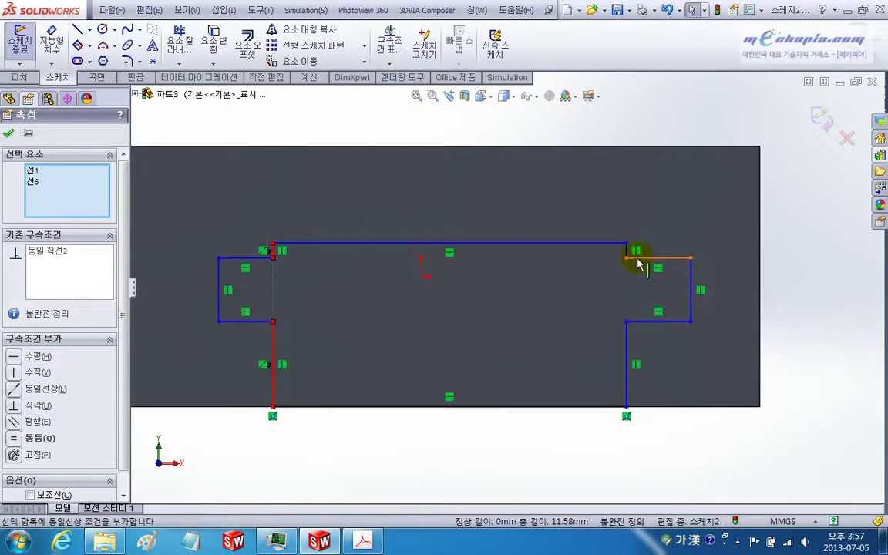
left_click(627, 252)
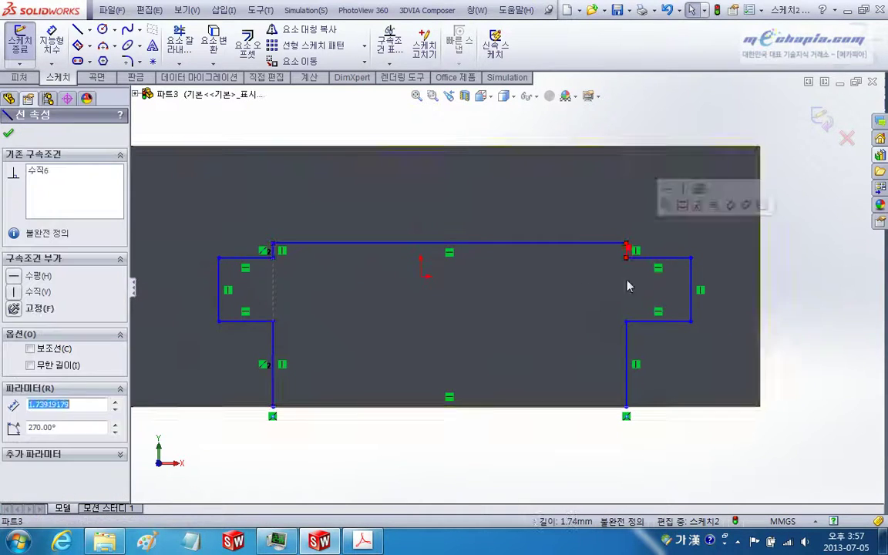
left_click(624, 347, "ctrl")
left_click(694, 282)
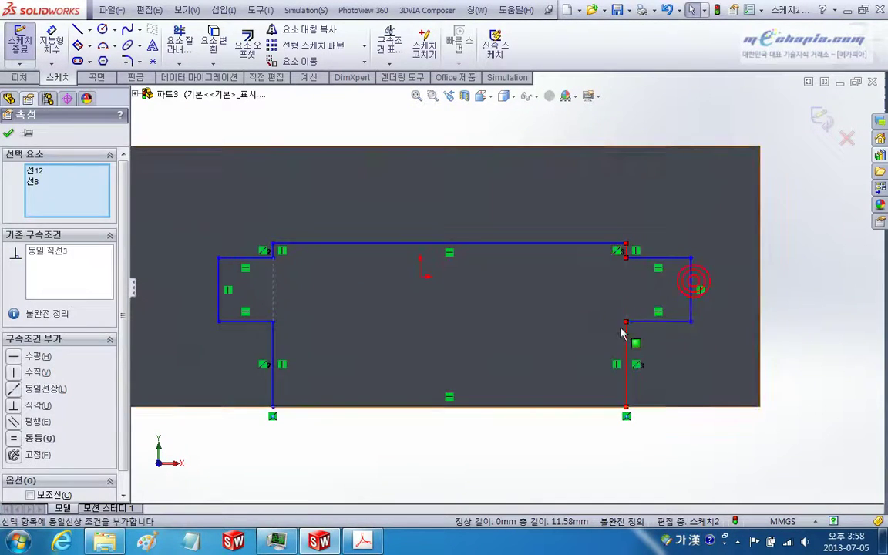
Step: Make the two lower ledge edges and the two upper step edges collinear
key("alt+Tab")
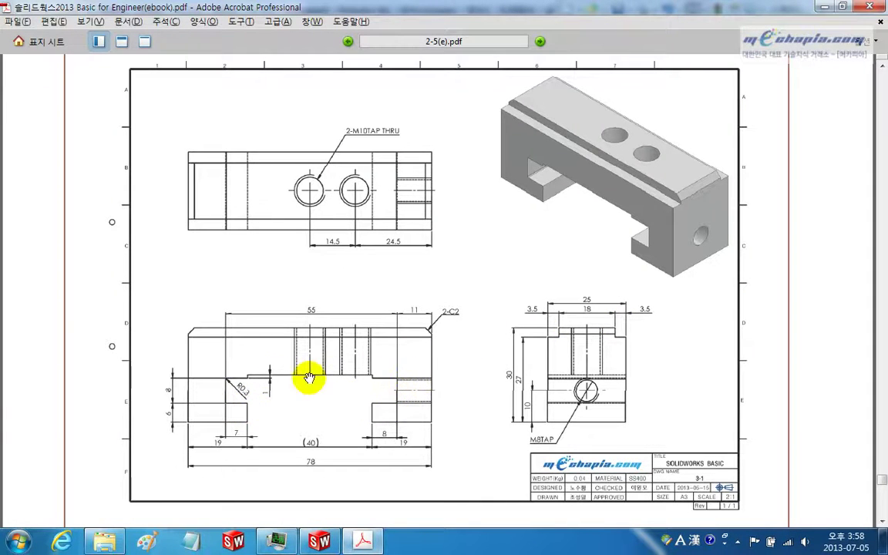
key("alt+Tab")
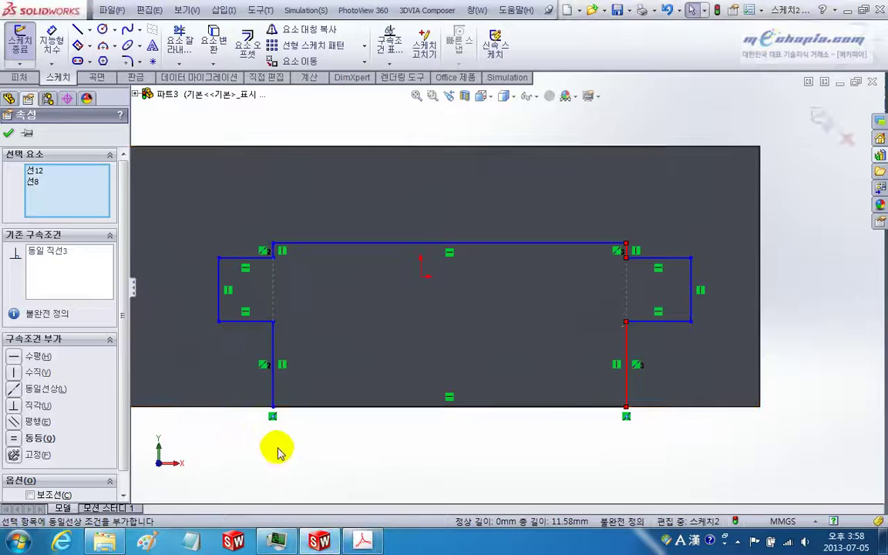
left_click(258, 322)
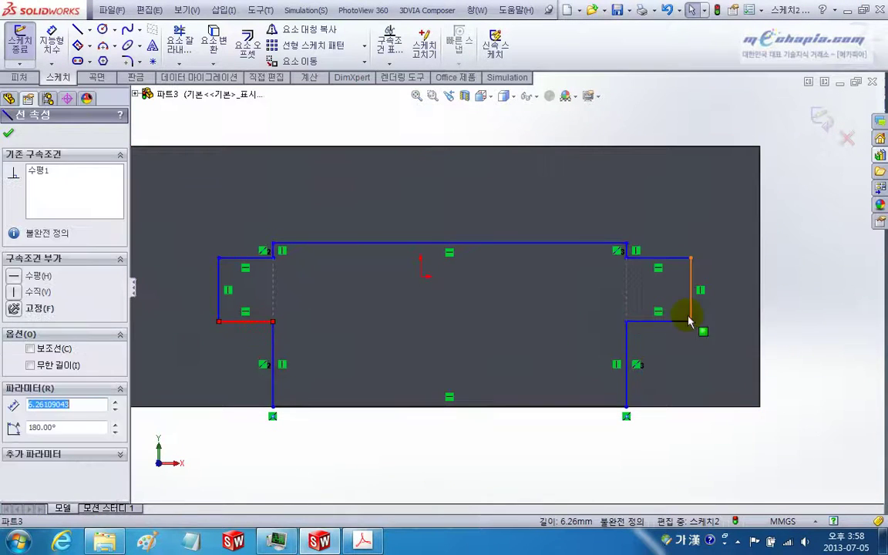
left_click(665, 322, "ctrl")
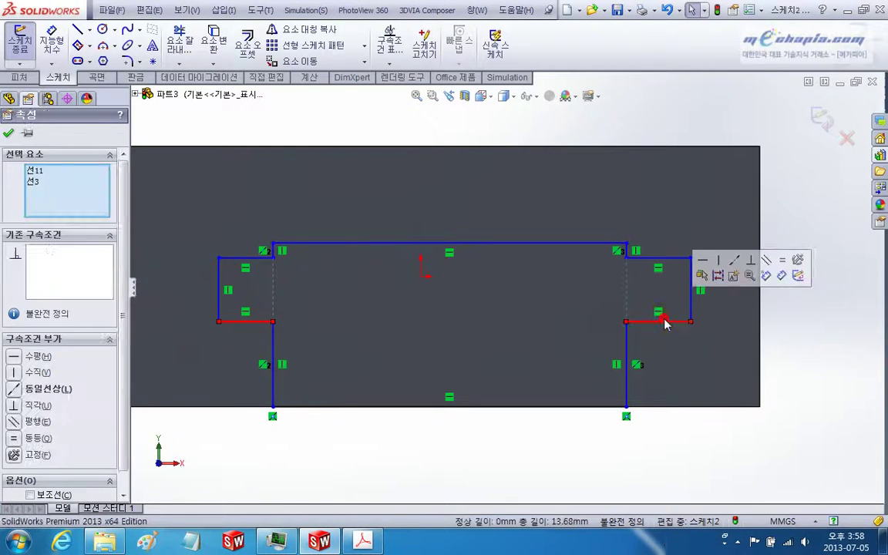
left_click(734, 260)
left_click(663, 260)
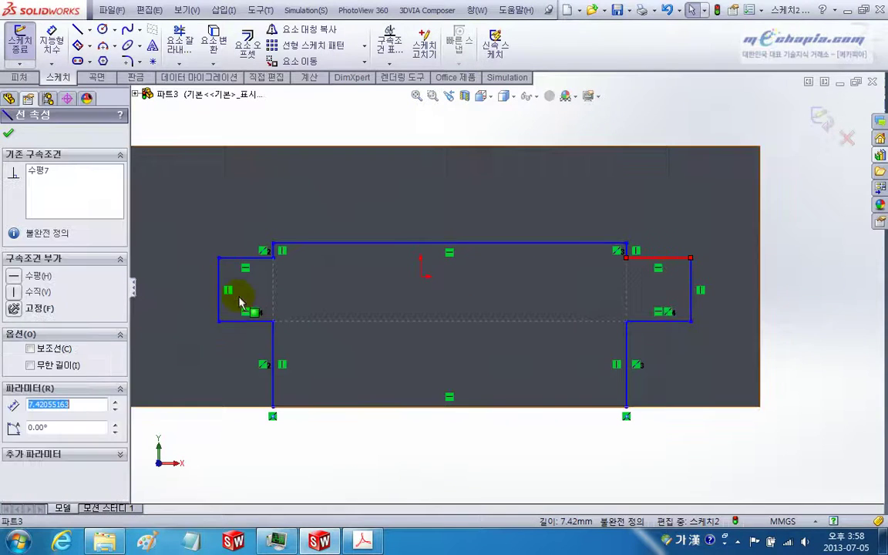
left_click(230, 265, "ctrl")
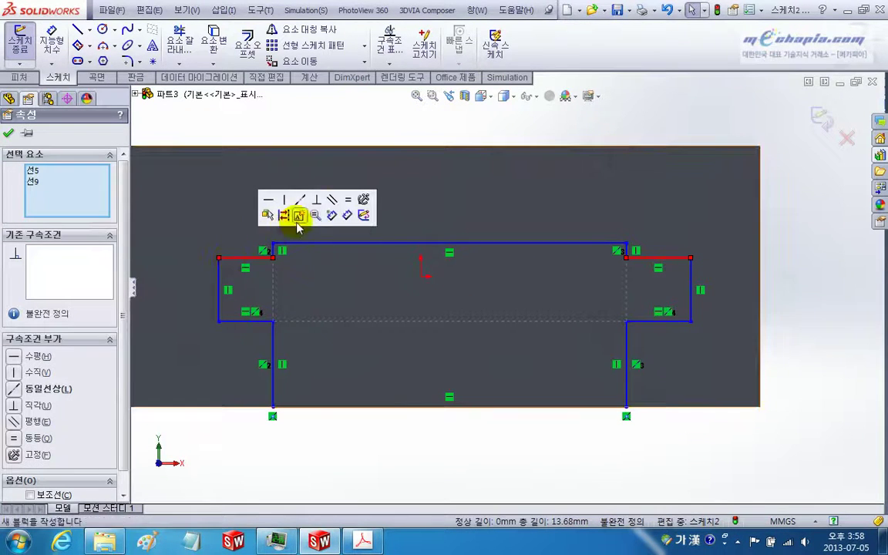
left_click(391, 121)
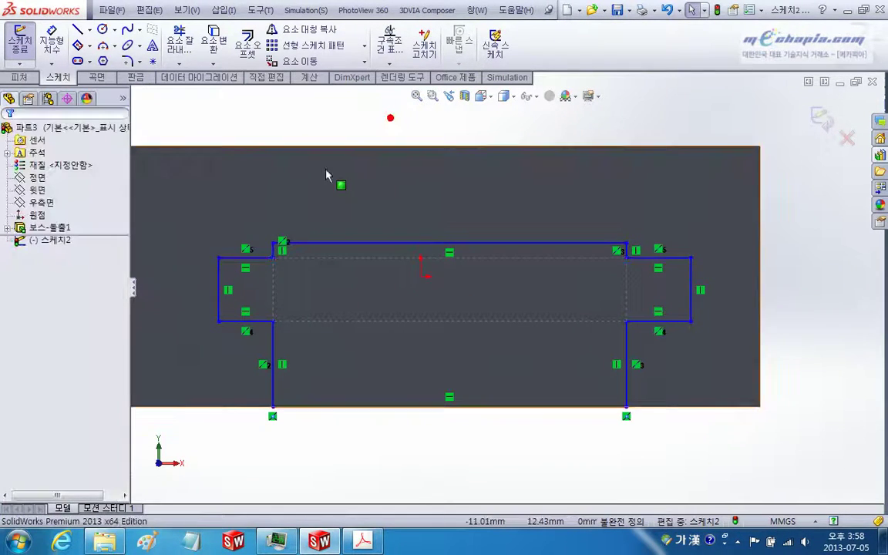
scroll(327, 174, "up", 1)
Step: Dimension the left and right ledge widths at 7 mm and 8 mm
middle_click_drag(320, 174, 343, 193, "ctrl")
key("alt+Tab")
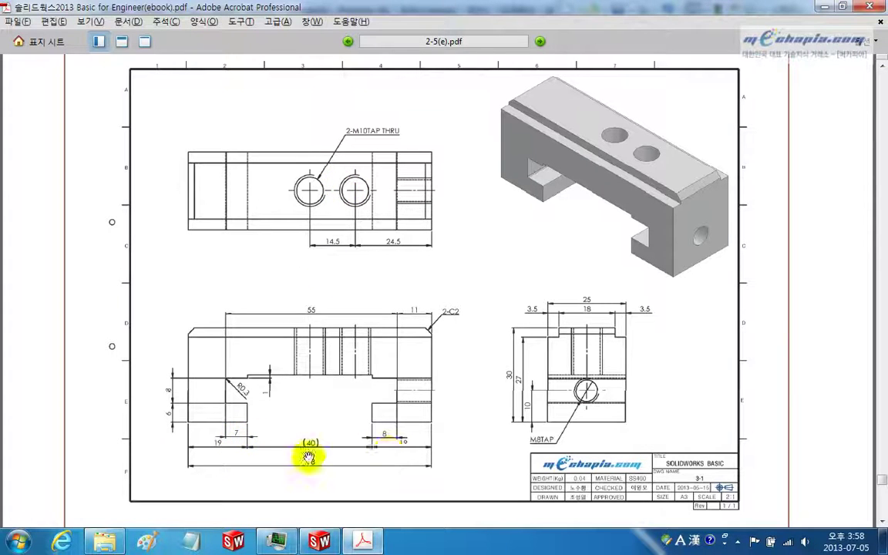
key("alt+Tab")
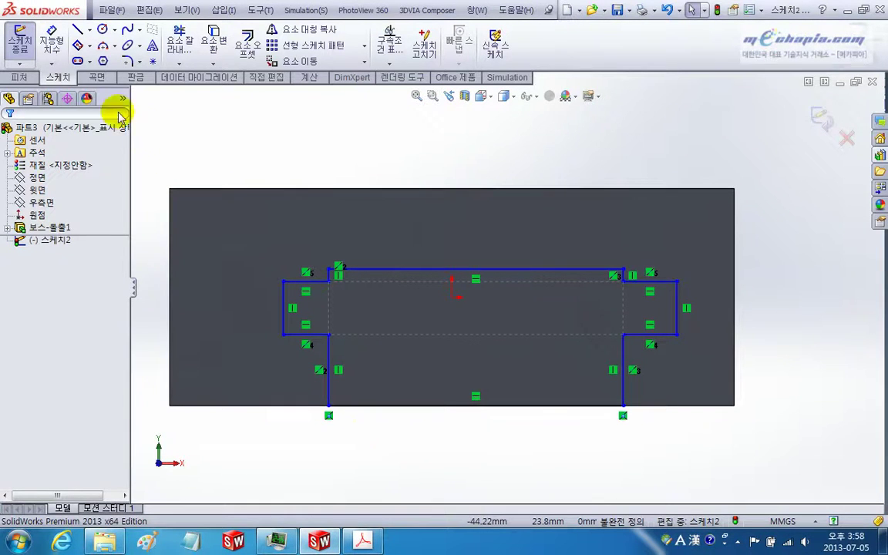
left_click(52, 40)
left_click(308, 336)
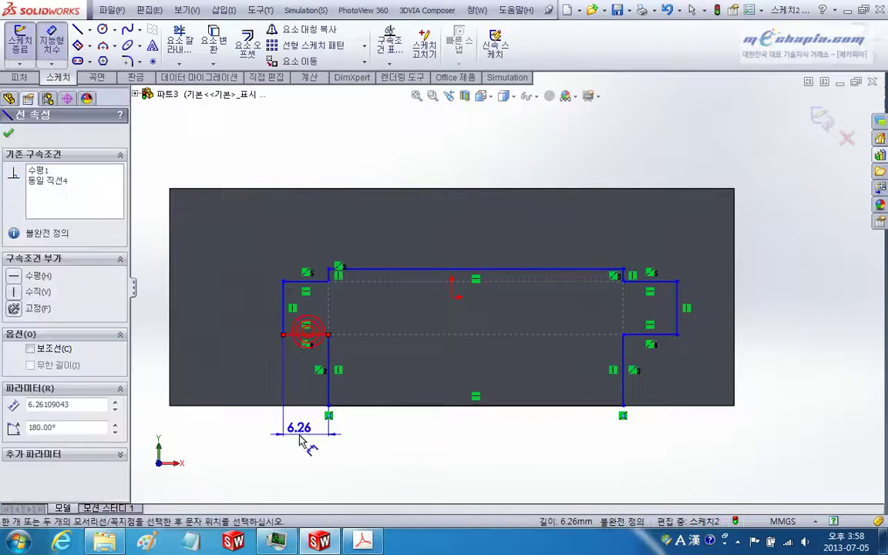
left_click(299, 430)
key("Return")
type("7")
key("Return")
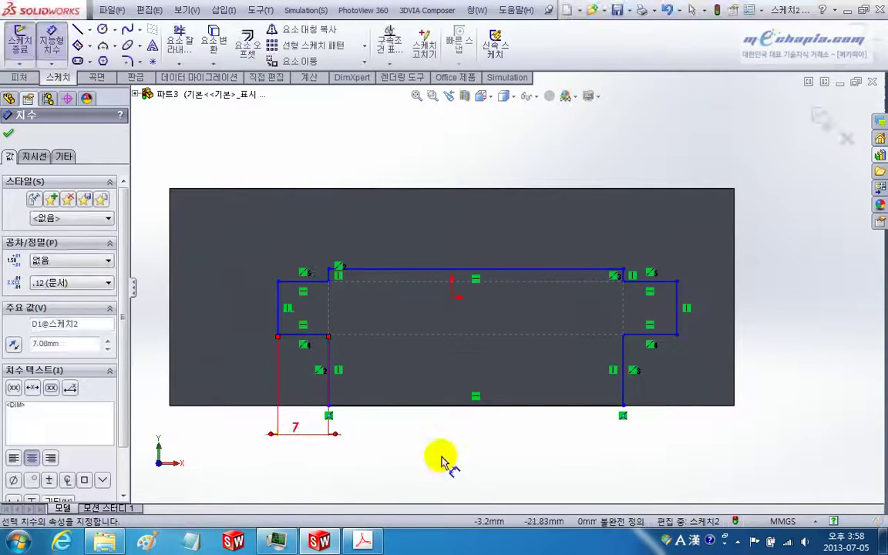
key("alt+Tab")
key("alt+Tab")
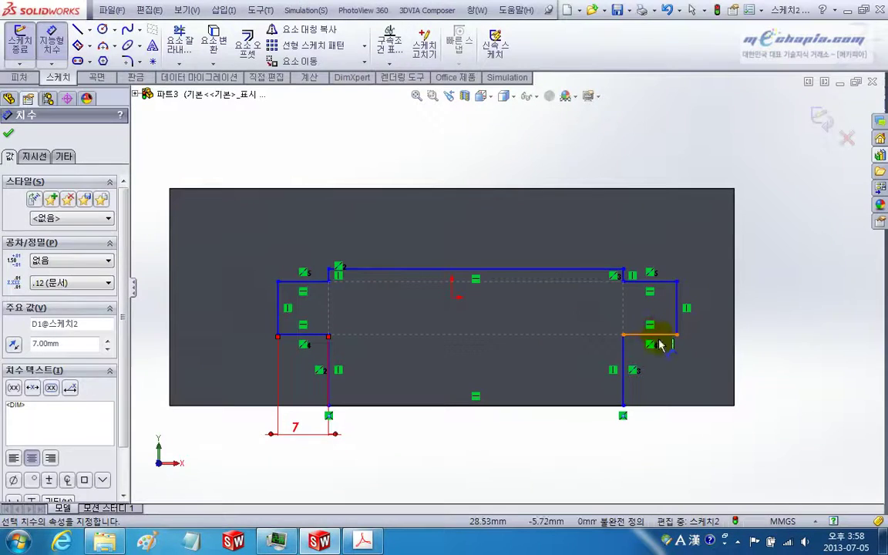
left_click(652, 335)
left_click(652, 435)
type("8")
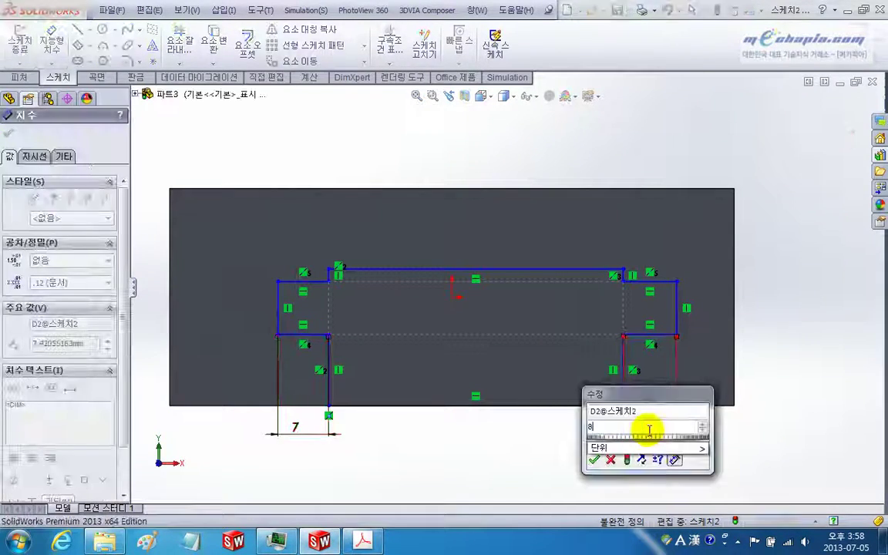
key("Return")
key("alt+Tab")
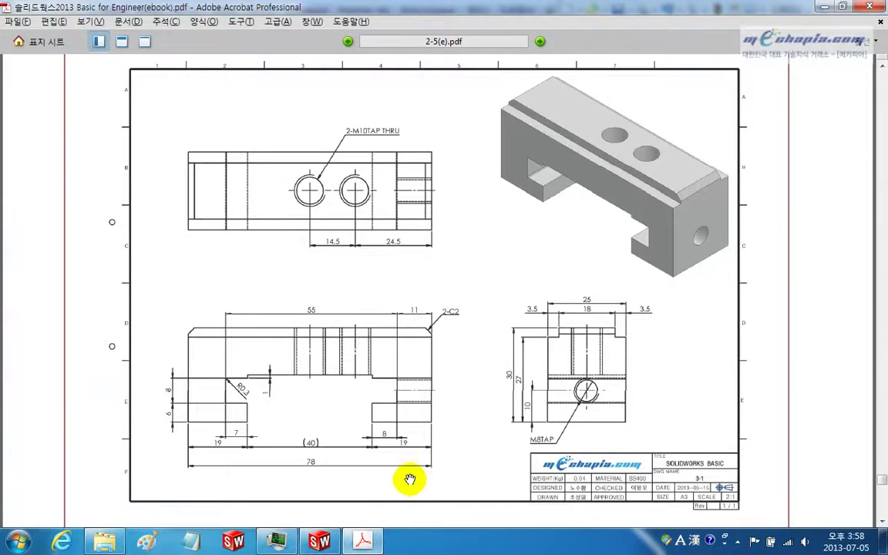
key("alt+Tab")
Step: Dimension the left leg's offset from the block edge to 19 mm and add the matching right offset
left_click(330, 358)
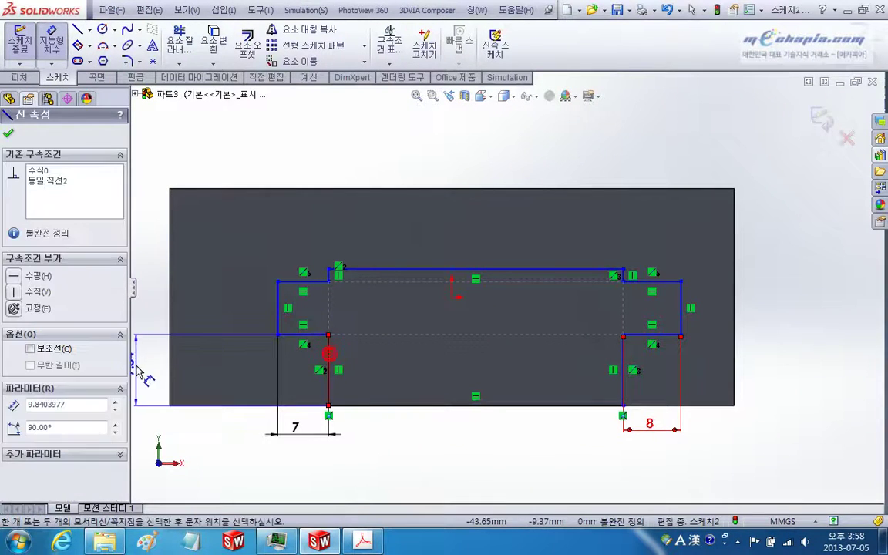
left_click(171, 364)
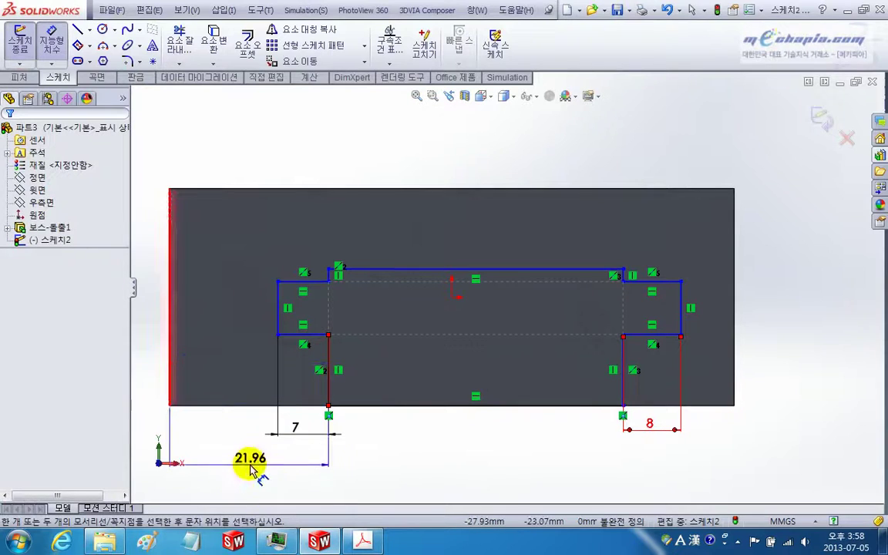
left_click(249, 465)
type("19")
key("Return")
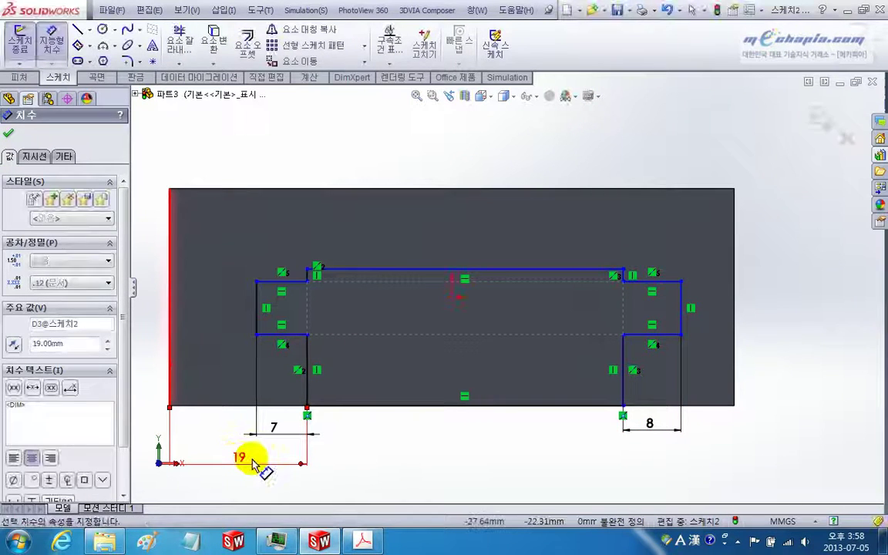
left_click(625, 353)
left_click(733, 362)
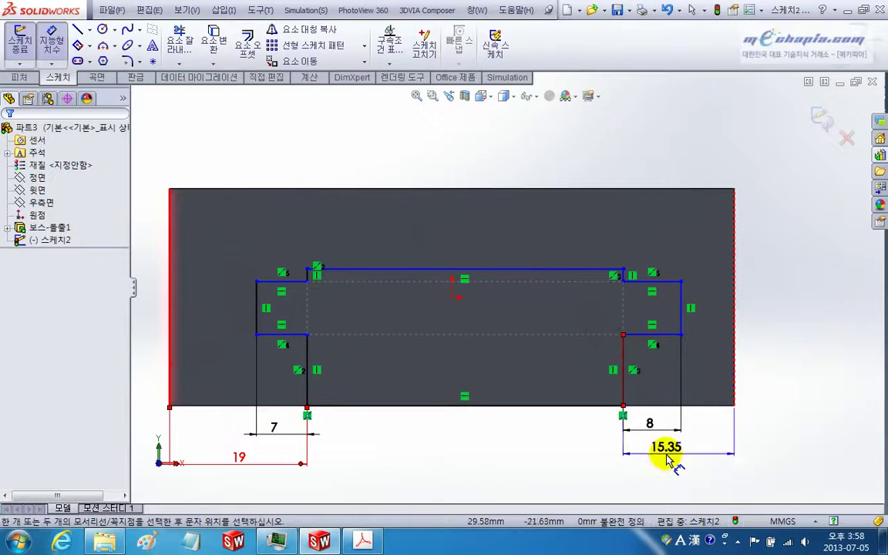
left_click(668, 459)
key("Return")
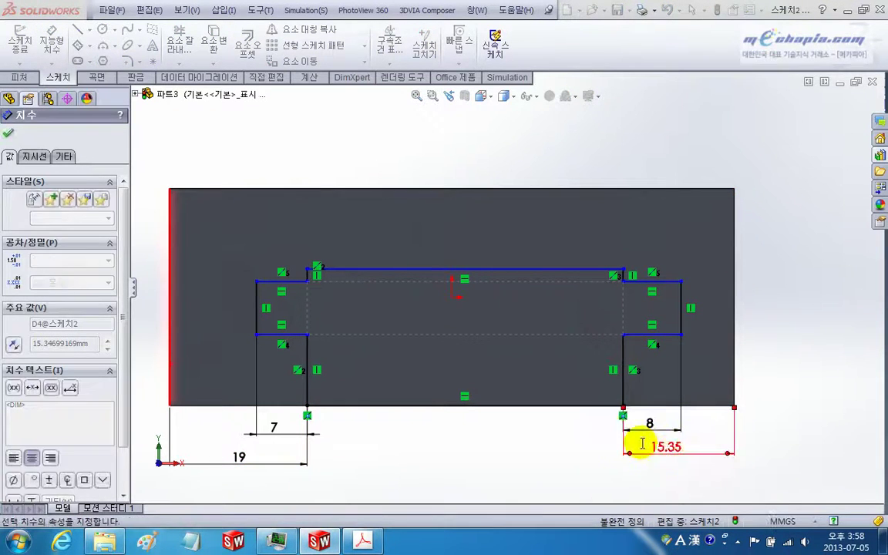
key("alt+Tab")
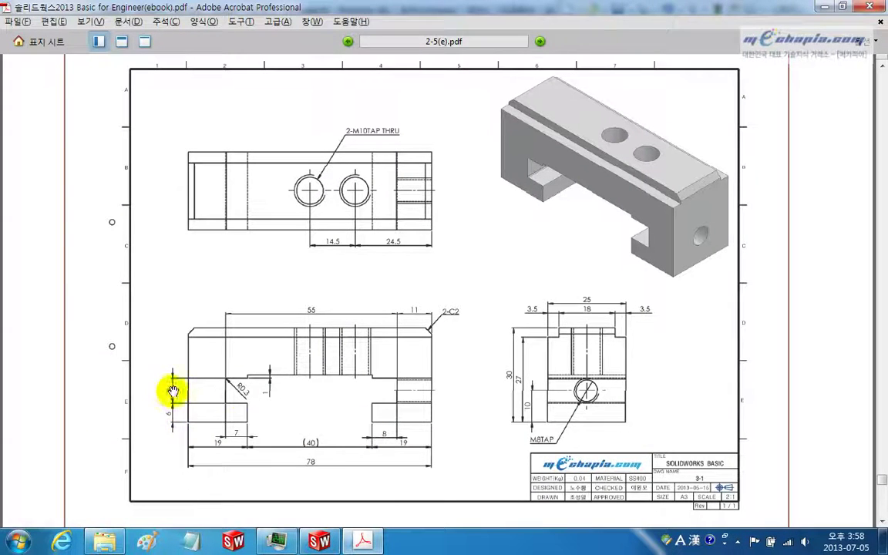
key("alt+Tab")
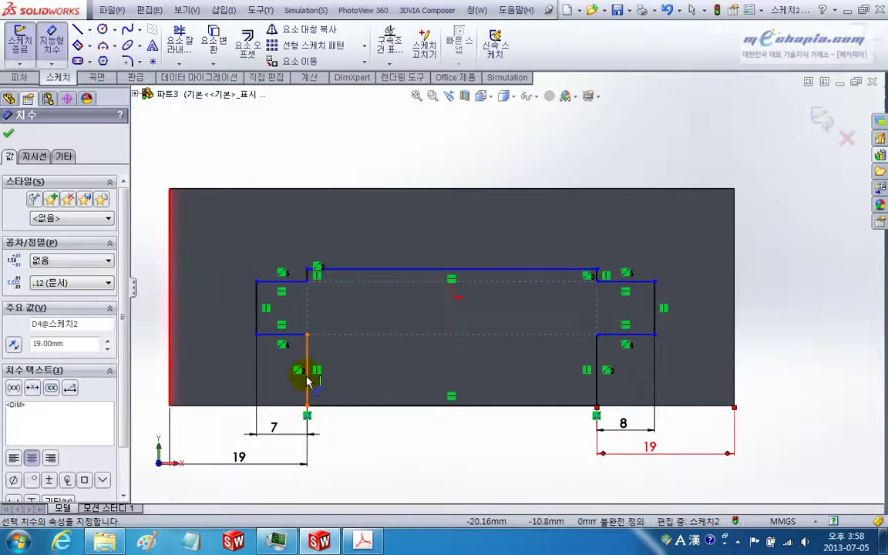
Step: Add vertical dimensions of 6 mm, 8 mm and 1 mm to the leg and step lines
left_click(307, 378)
key("z")
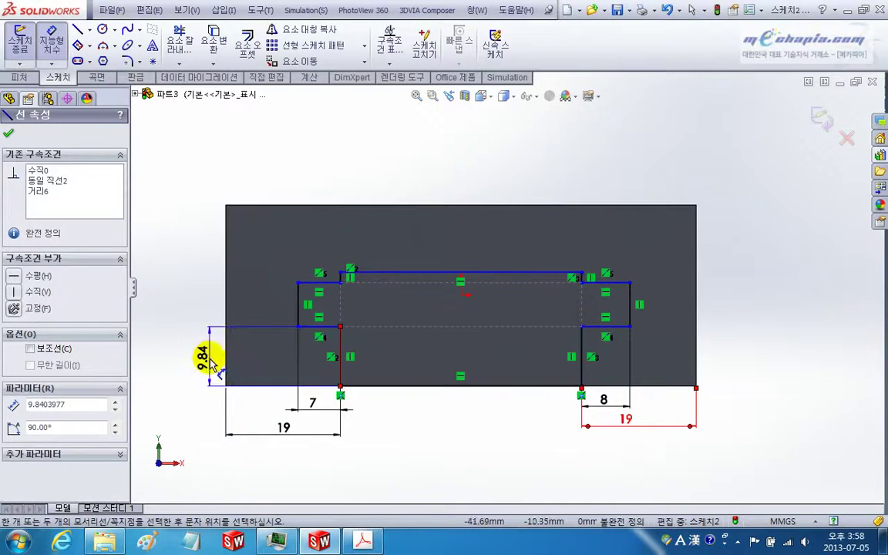
left_click(213, 362)
type("6")
key("Return")
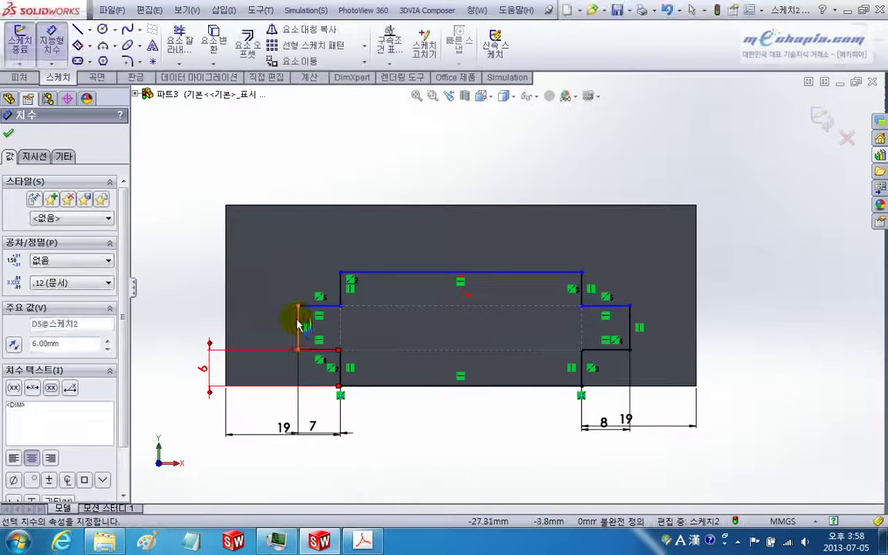
left_click(298, 324)
left_click(208, 313)
type("8")
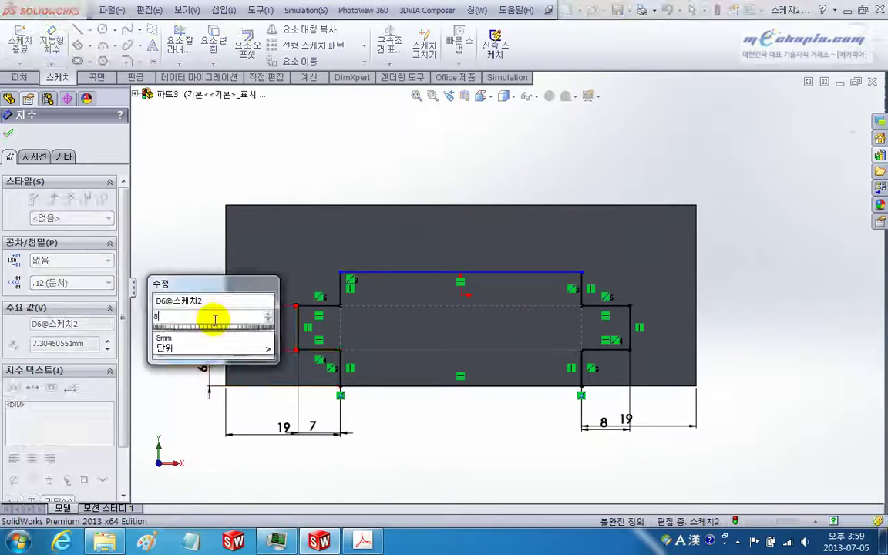
key("Return")
left_click(344, 297)
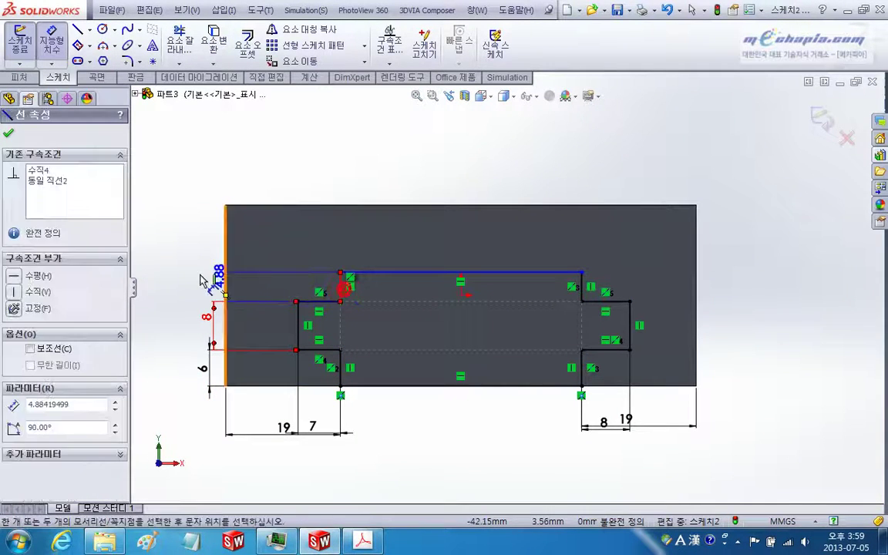
left_click(199, 274)
key("Return")
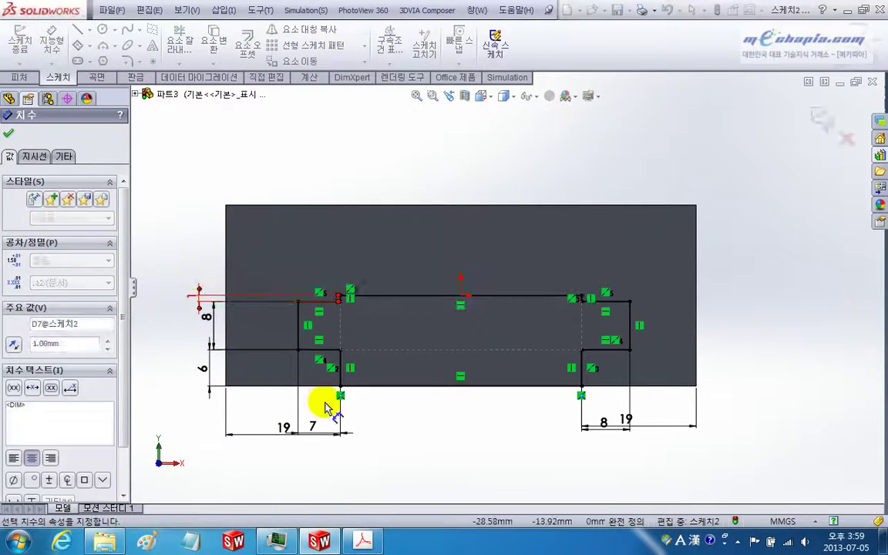
key("Escape")
mouse_move(526, 422)
middle_mouse_down()
mouse_move(499, 388)
mouse_move(524, 365)
middle_mouse_up()
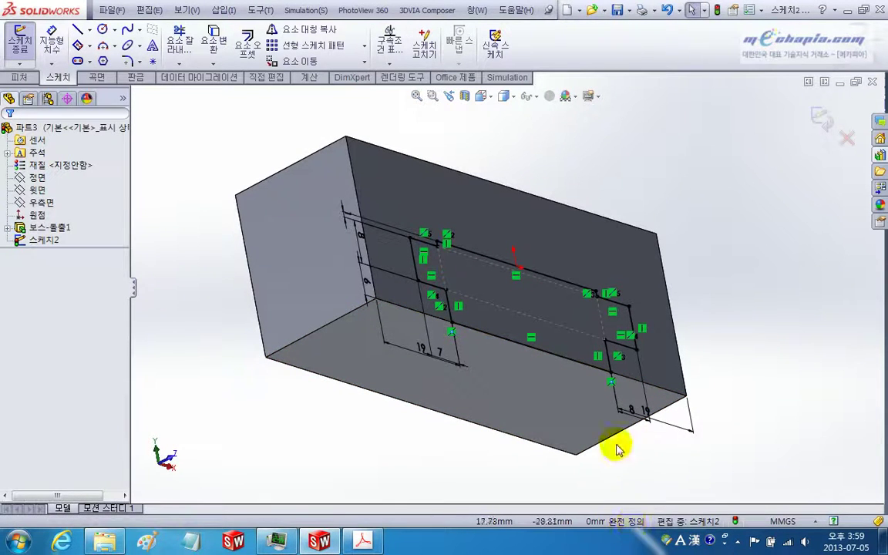
Step: Cut-extrude the slot sketch into the block with the Up To Next end condition
middle_click_drag(614, 445, 611, 396)
mouse_move(476, 372)
middle_mouse_down()
mouse_move(435, 342)
mouse_move(391, 367)
mouse_move(410, 405)
middle_mouse_up()
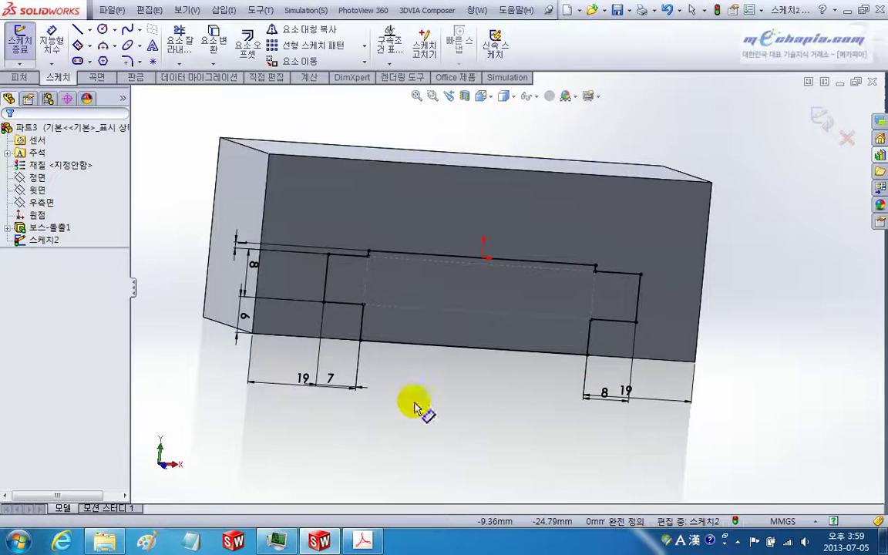
left_click(20, 79)
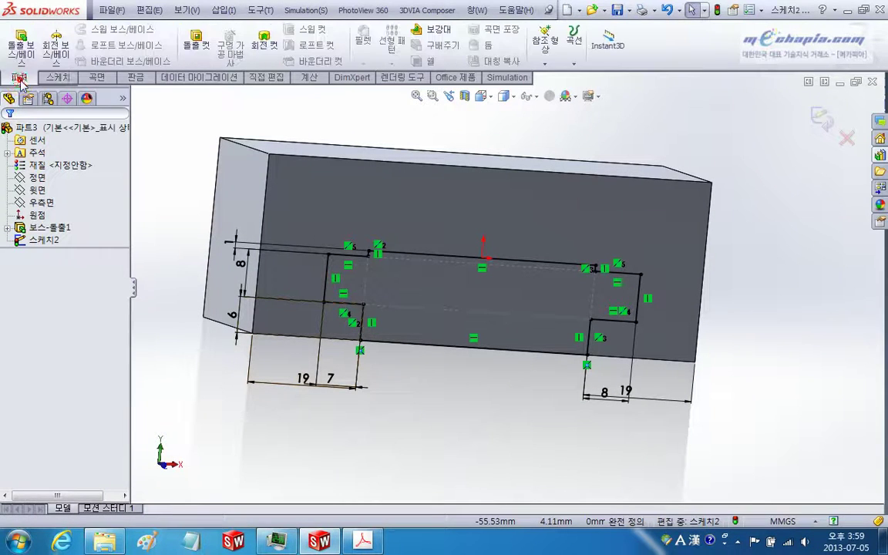
left_click(197, 38)
middle_click_drag(208, 168, 290, 192)
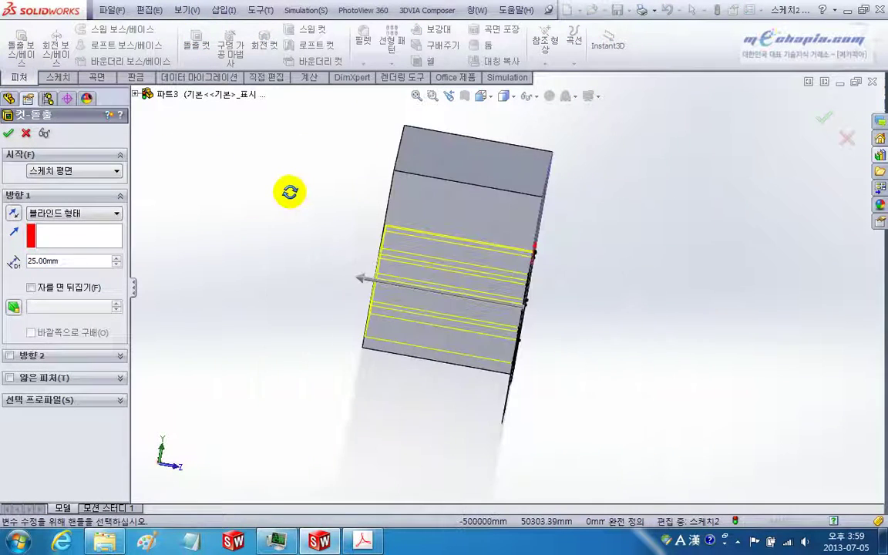
left_click(96, 215)
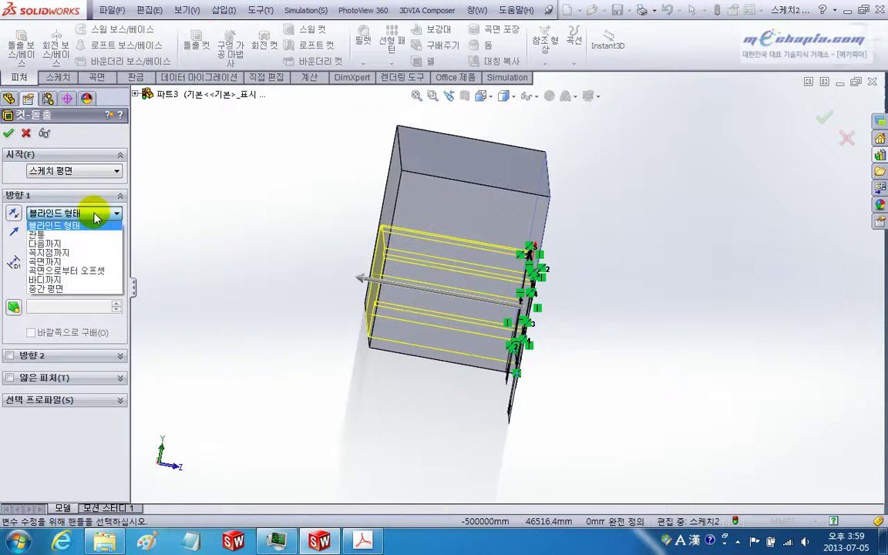
left_click(73, 244)
mouse_move(293, 257)
middle_mouse_down()
mouse_move(311, 286)
mouse_move(238, 240)
middle_mouse_up()
left_click(9, 135)
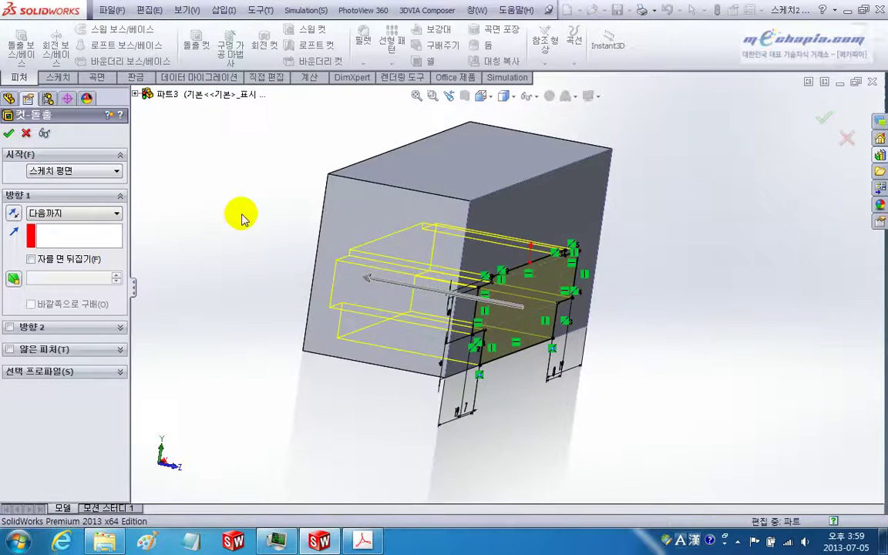
mouse_move(242, 219)
middle_mouse_down()
mouse_move(576, 271)
mouse_move(444, 283)
middle_mouse_up()
key("alt+Tab")
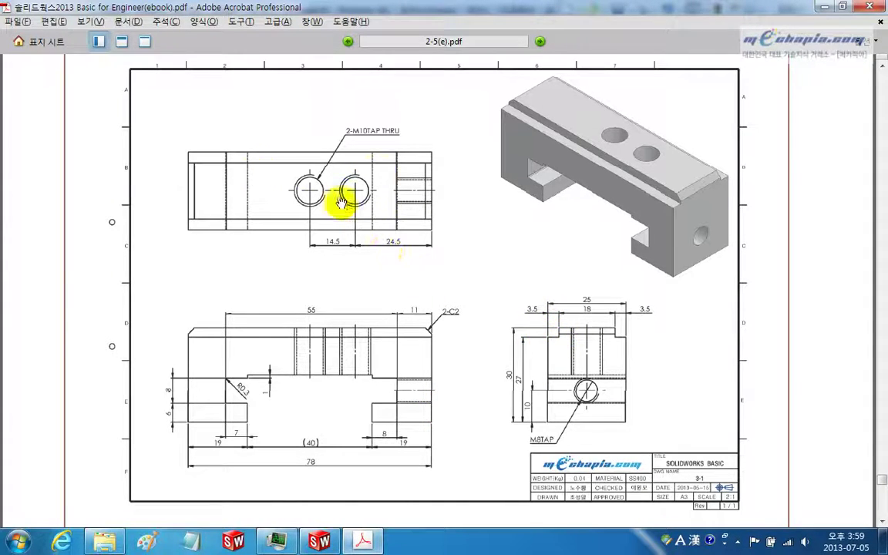
Step: Compare the slotted part with drawing 3-1's M10/M8 tapped holes and C2 chamfers
left_click(584, 394)
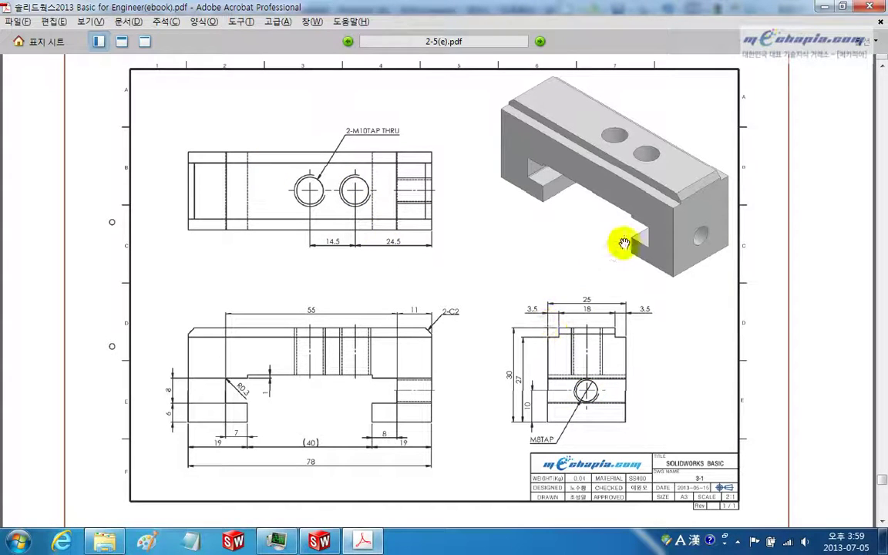
key("alt+Tab")
mouse_move(496, 323)
middle_mouse_down()
mouse_move(490, 311)
mouse_move(535, 298)
mouse_move(357, 317)
mouse_move(515, 323)
mouse_move(511, 376)
middle_mouse_up()
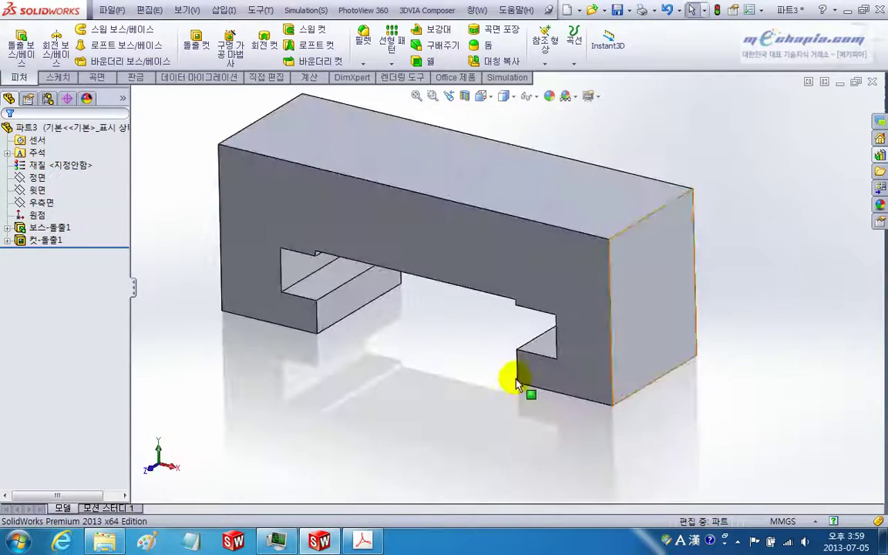
key("alt+Tab")
key("alt+Tab")
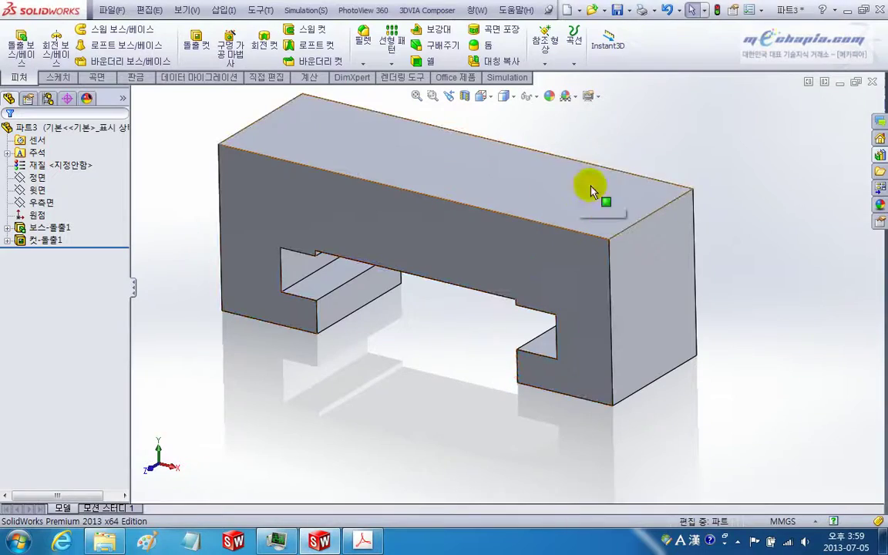
key("alt+Tab")
scroll(490, 224, "down", 5)
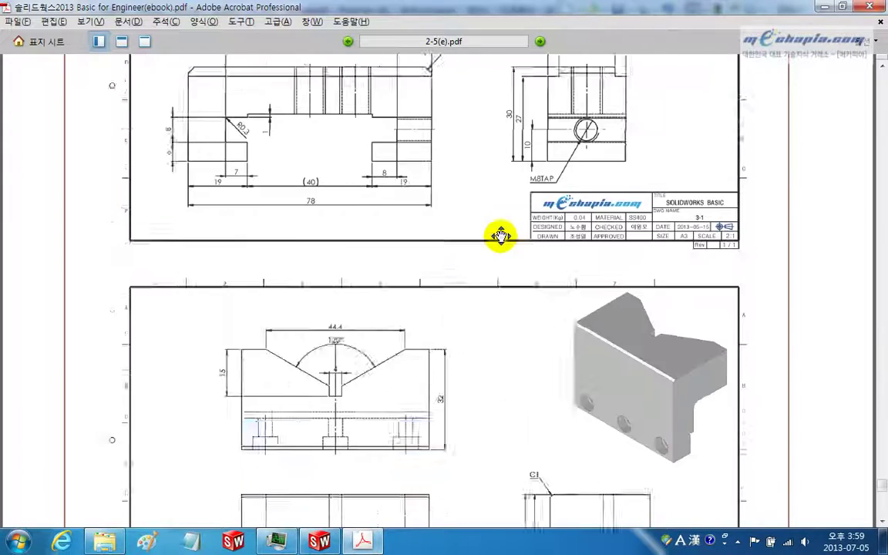
scroll(502, 238, "down", 10)
scroll(518, 173, "up", 3)
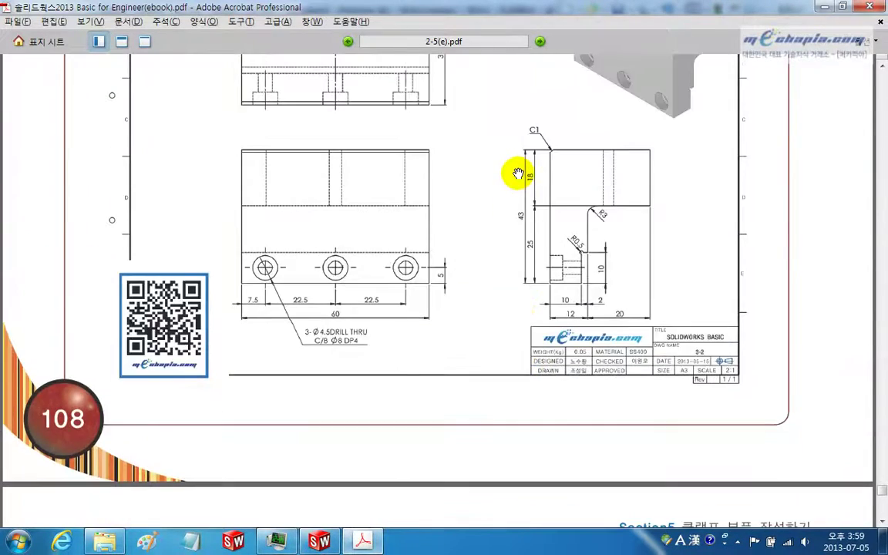
scroll(518, 173, "up", 2)
scroll(518, 173, "up", 4)
scroll(518, 172, "up", 5)
scroll(518, 173, "up", 2)
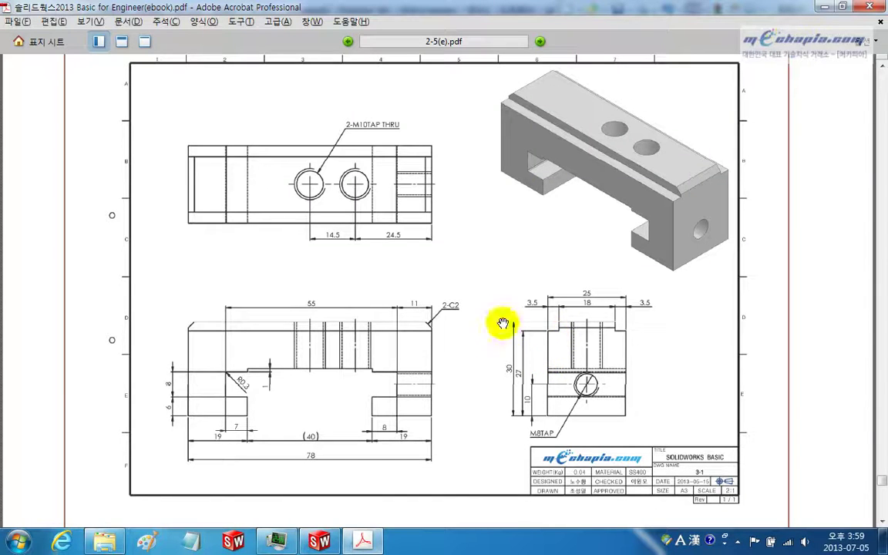
key("alt+Tab")
Step: Start a new sketch on the block's top face
middle_click_drag(420, 331, 473, 165)
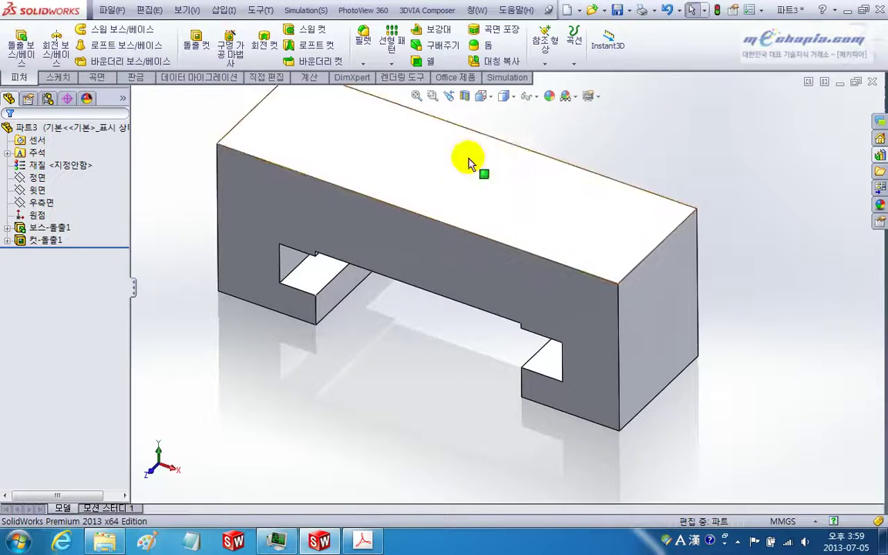
left_click(468, 159)
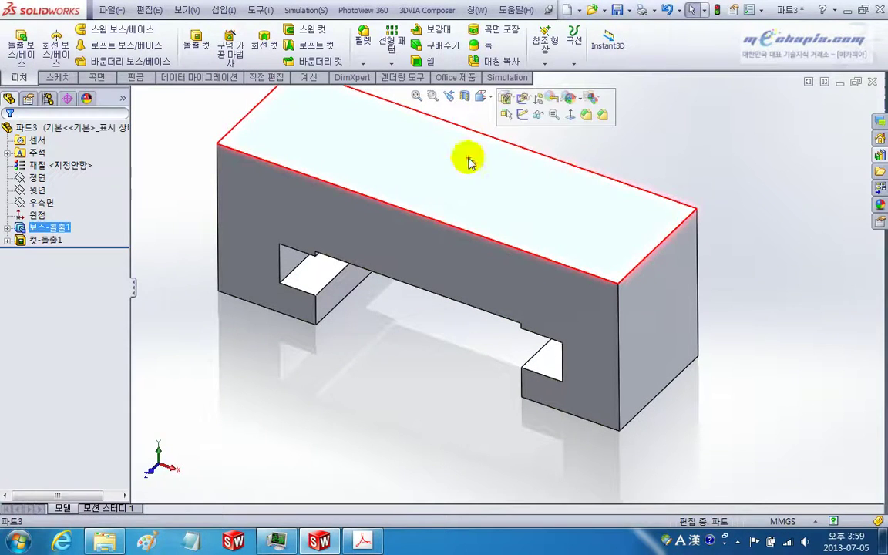
left_click(523, 115)
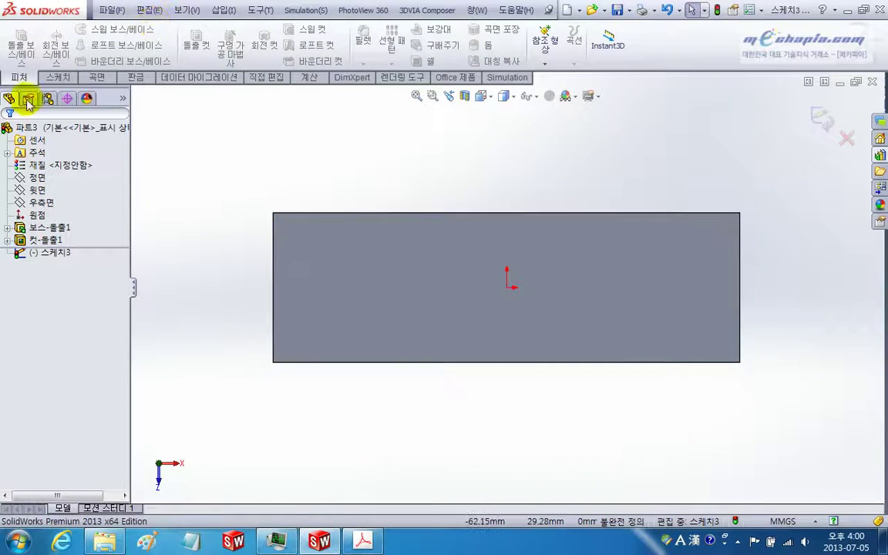
left_click(56, 80)
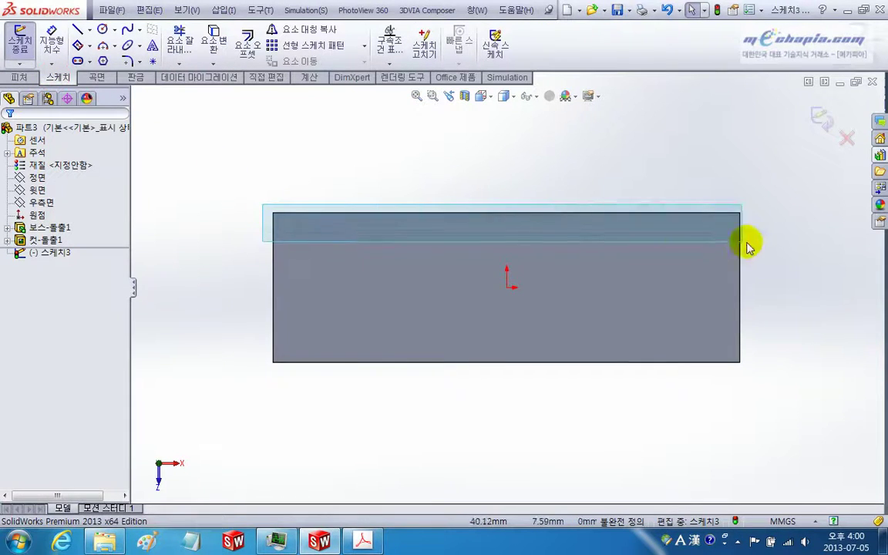
left_click_drag(327, 227, 714, 267)
left_click_drag(220, 385, 778, 323)
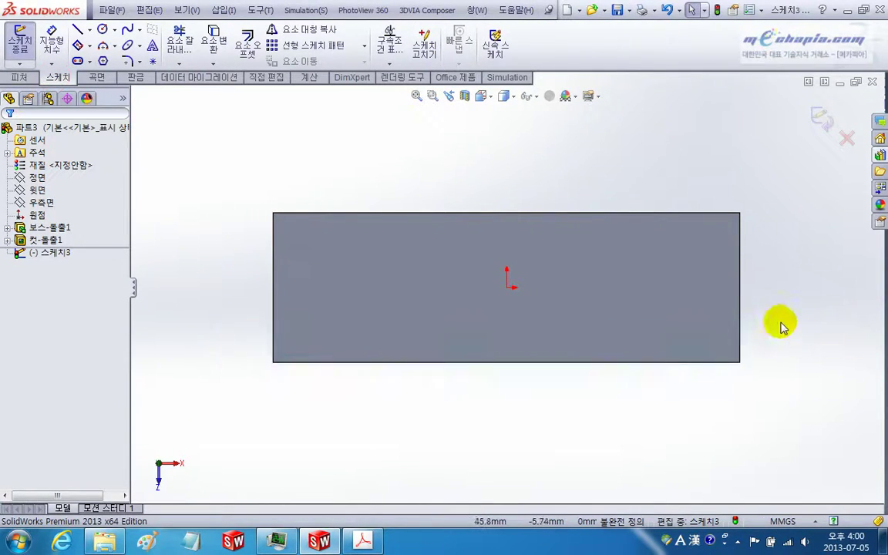
left_click(370, 179)
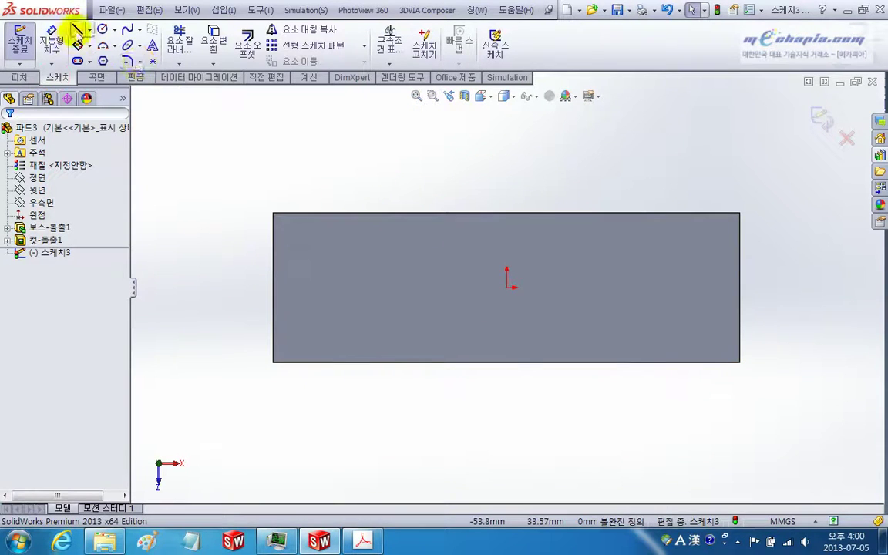
Step: Draw a construction line across the top face from the left-edge midpoint to the right edge
left_click(78, 31)
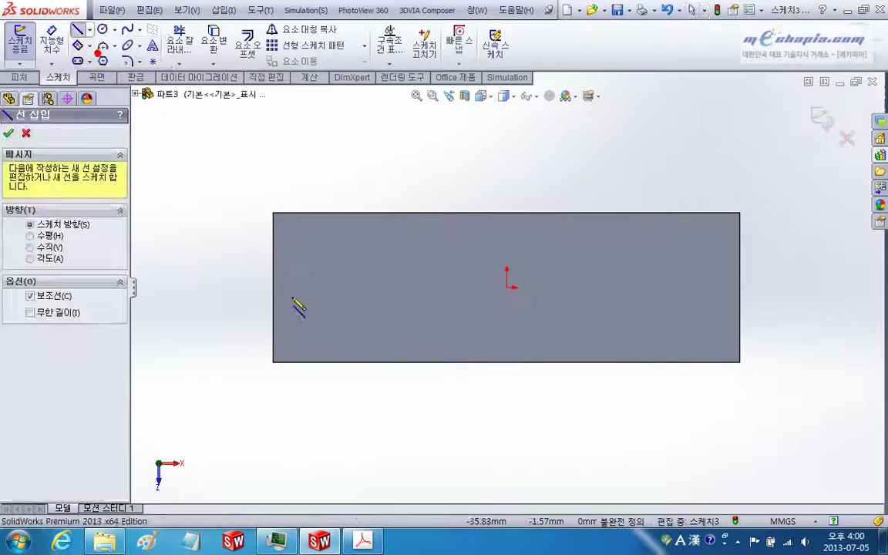
left_click(273, 287)
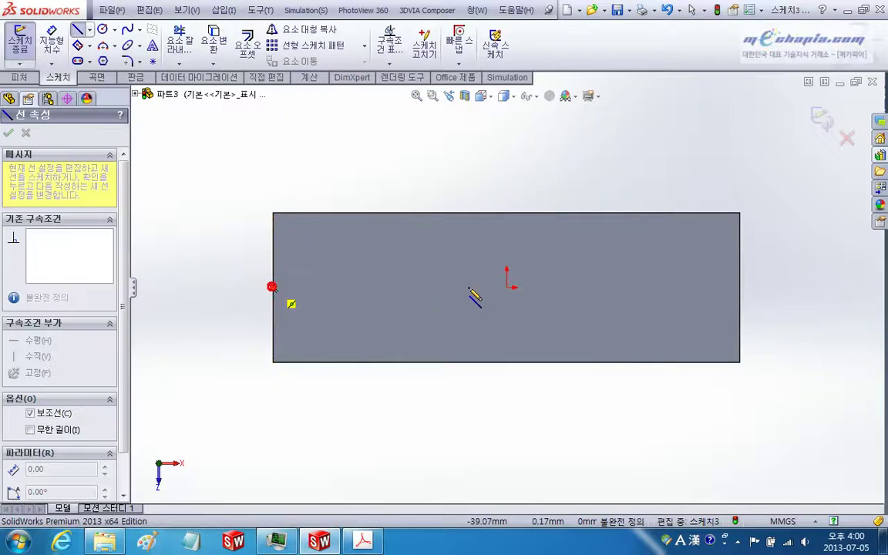
left_click(740, 287)
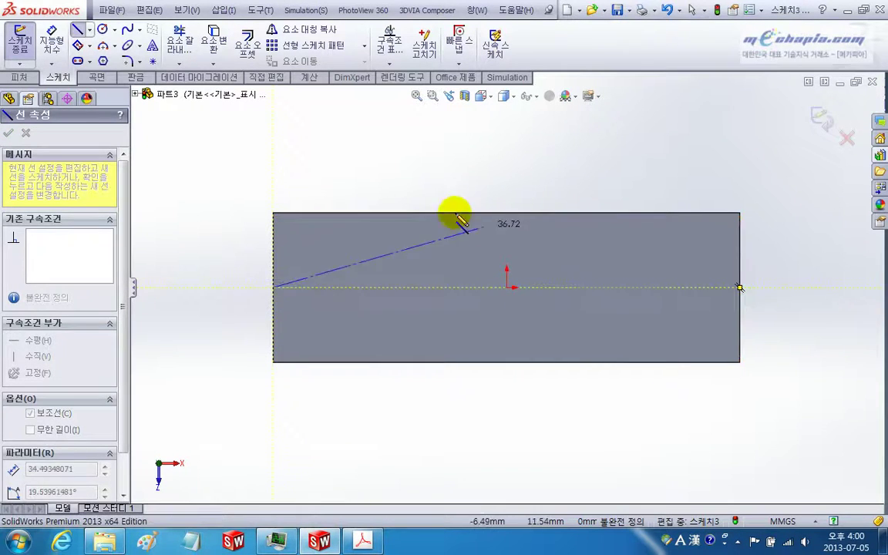
key("Escape")
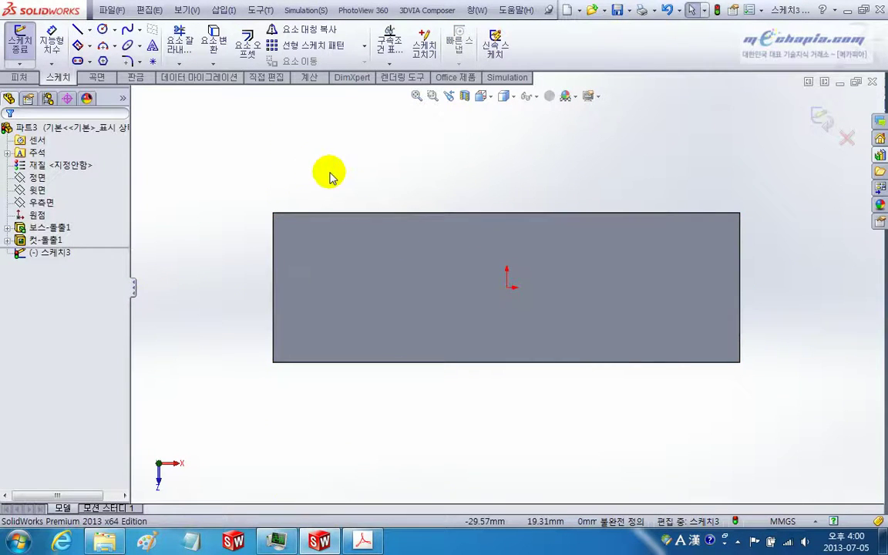
Step: Draw two corner rectangles as thin strips along the face's top and bottom edges
left_click(77, 46)
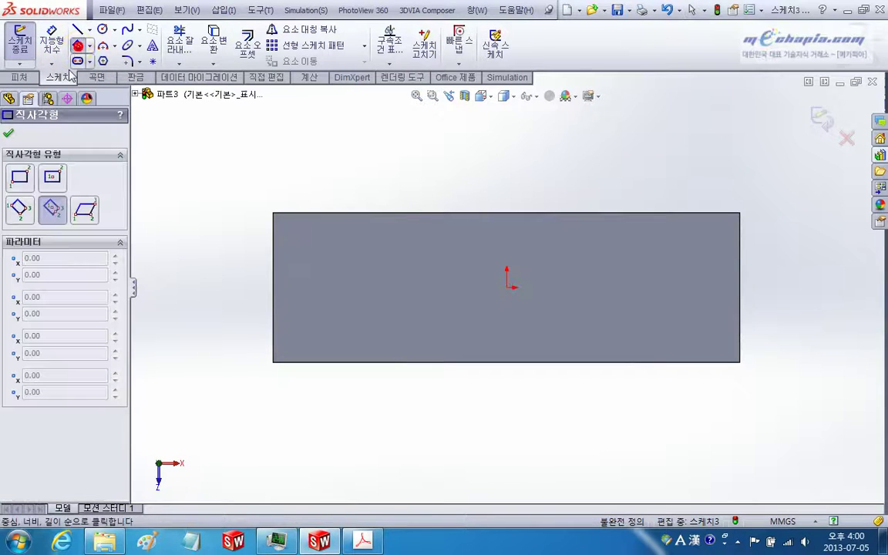
left_click(17, 178)
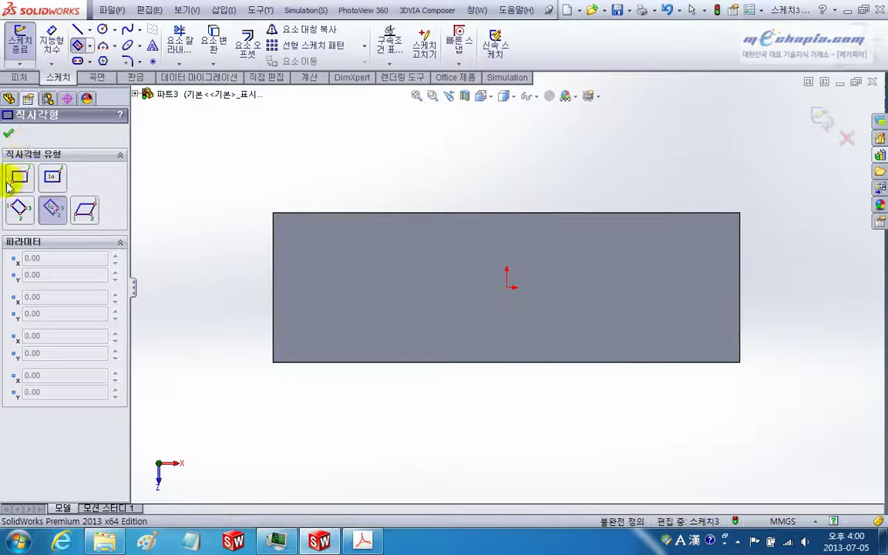
left_click(274, 213)
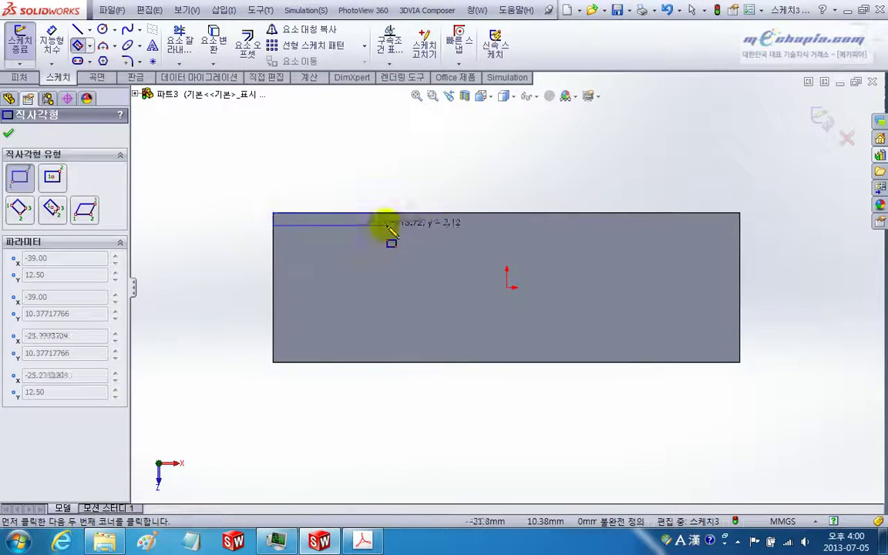
left_click(740, 241)
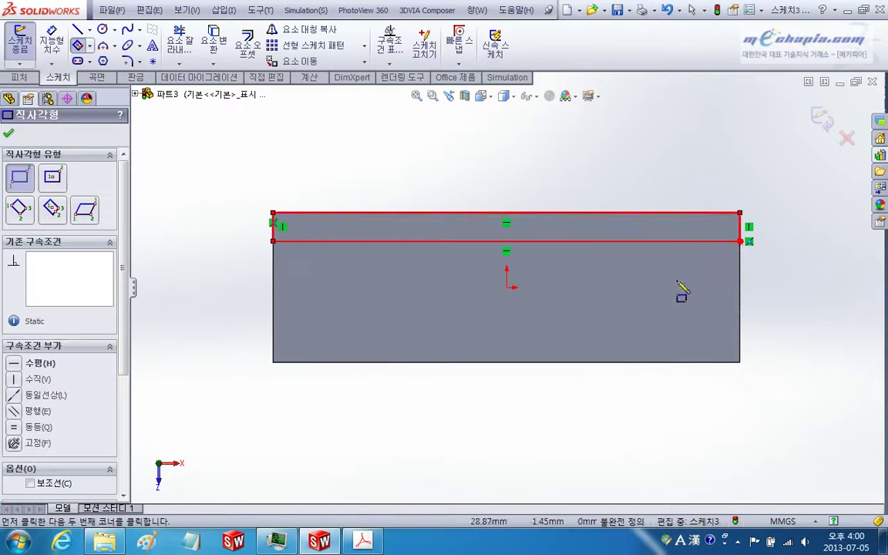
left_click(273, 363)
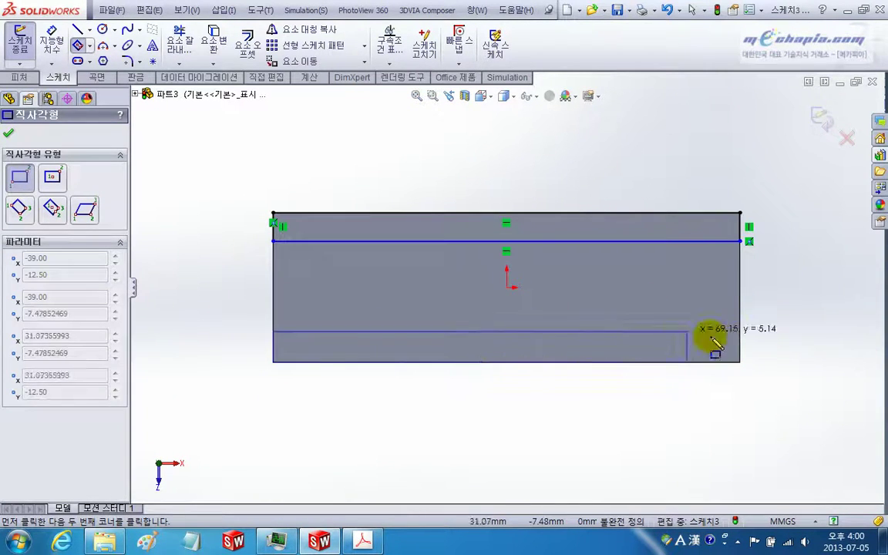
left_click(740, 339)
key("Escape")
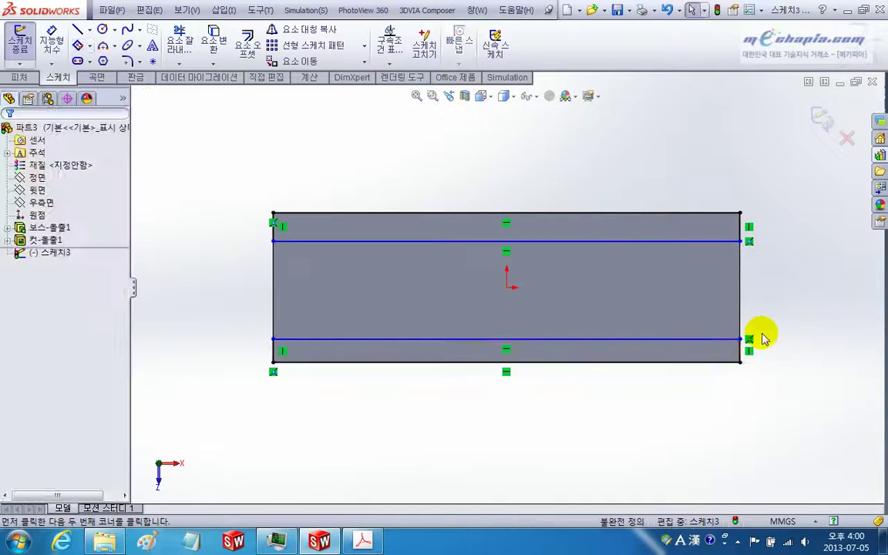
Step: Make the two short right-end edges equal, then compare with the reference PDF
middle_click_drag(763, 339, 700, 328, "ctrl")
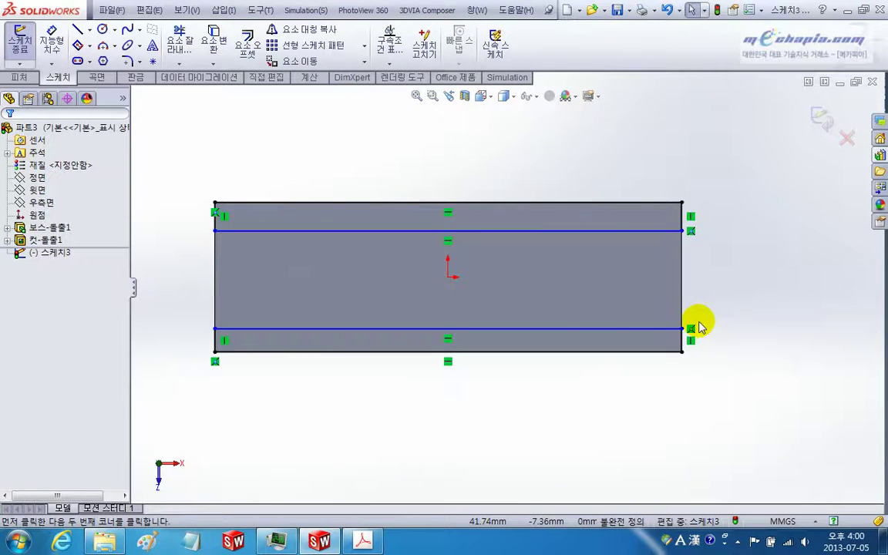
left_click(680, 218)
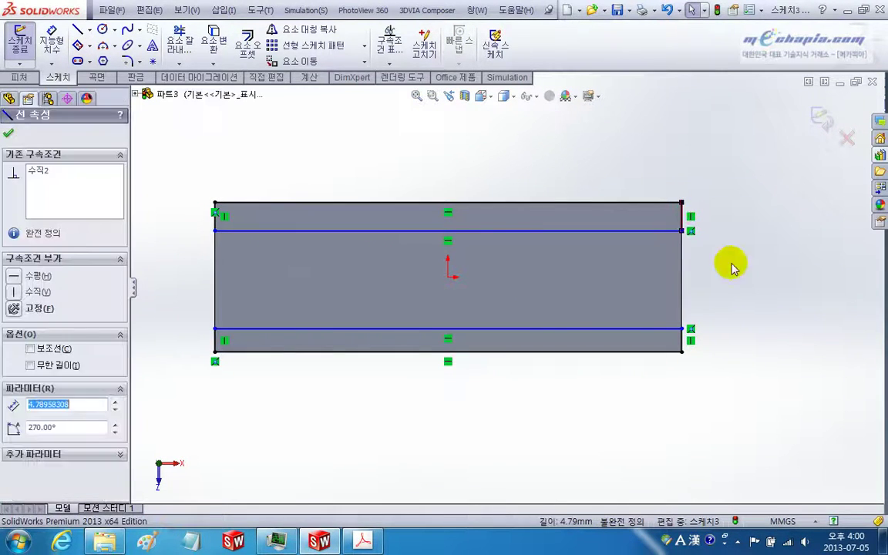
left_click(682, 339, "ctrl")
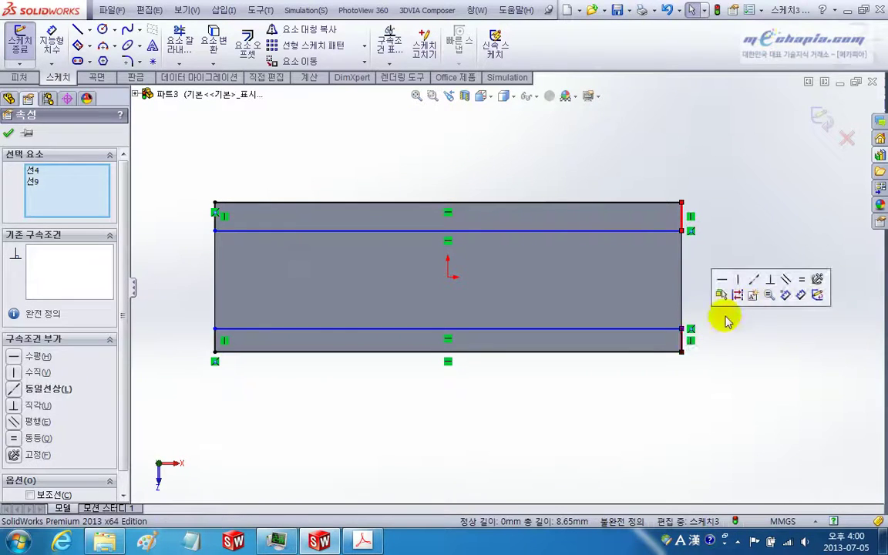
left_click(805, 287)
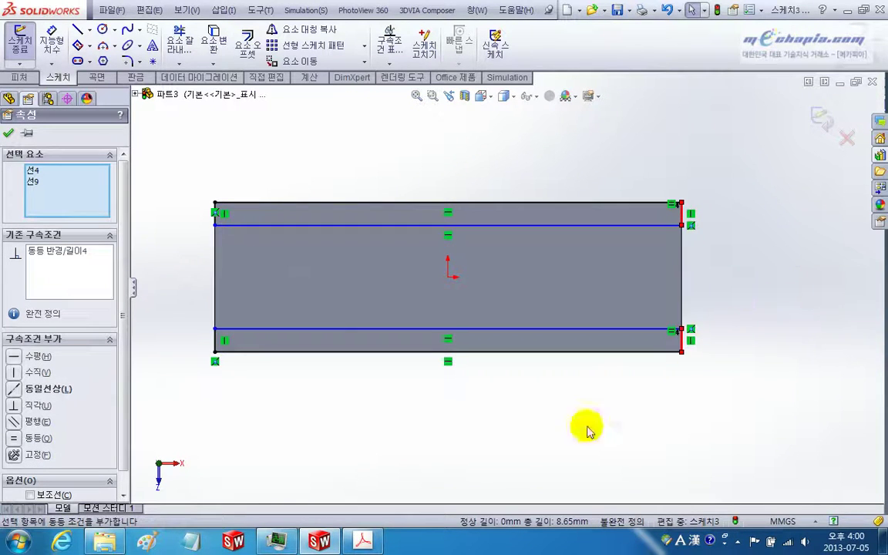
left_click(524, 414)
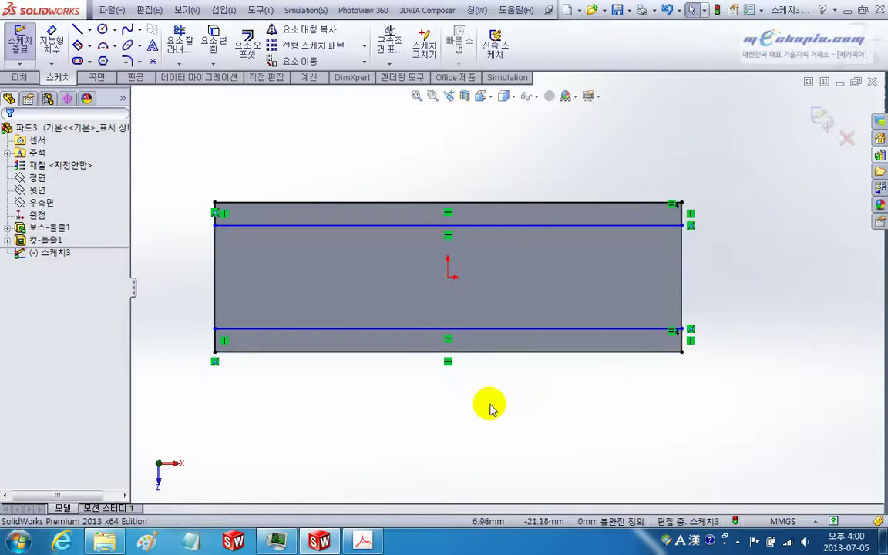
key("alt+Tab")
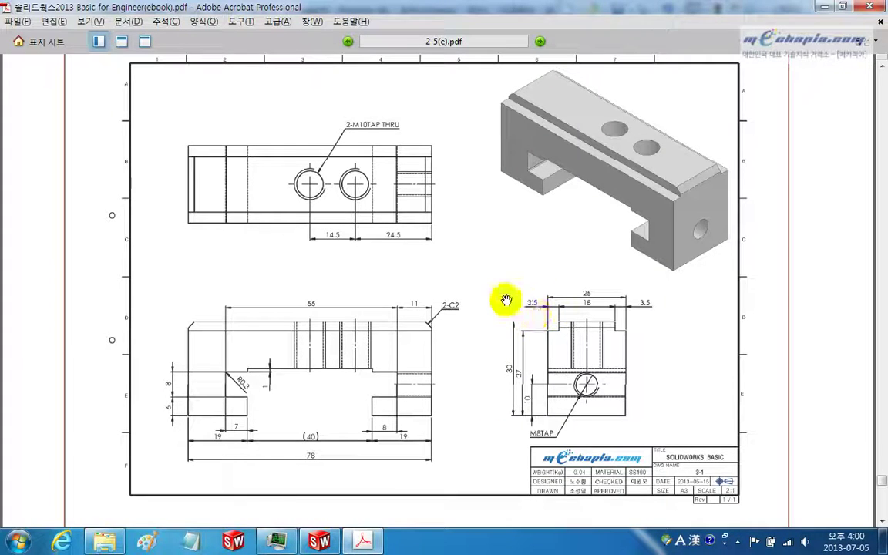
key("alt+Tab")
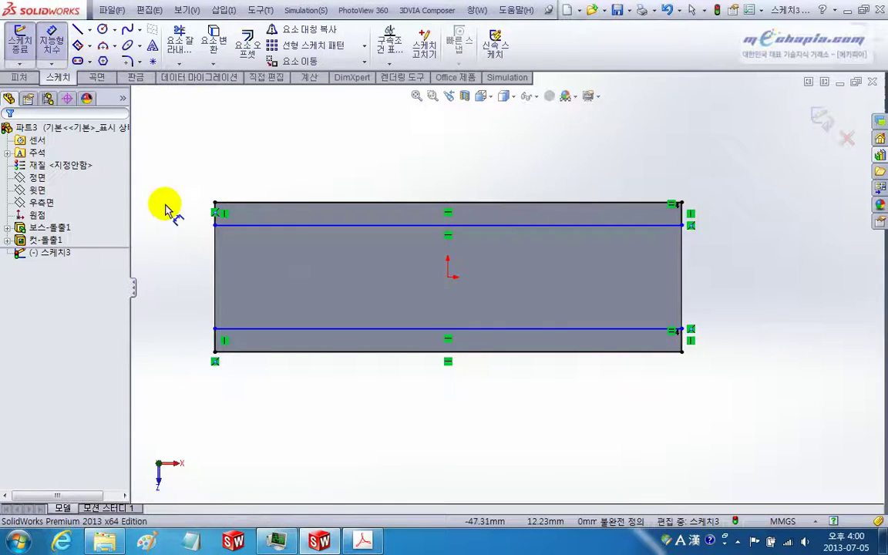
Step: Dimension the short right-end edge to 3.5 mm
scroll(671, 221, "down", 2)
left_click(651, 228)
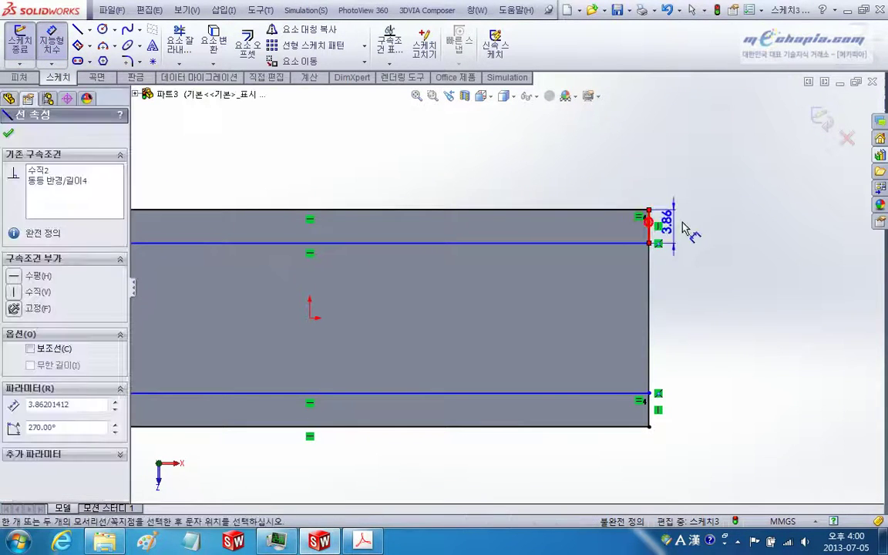
left_click(688, 231)
type("5")
key("Return")
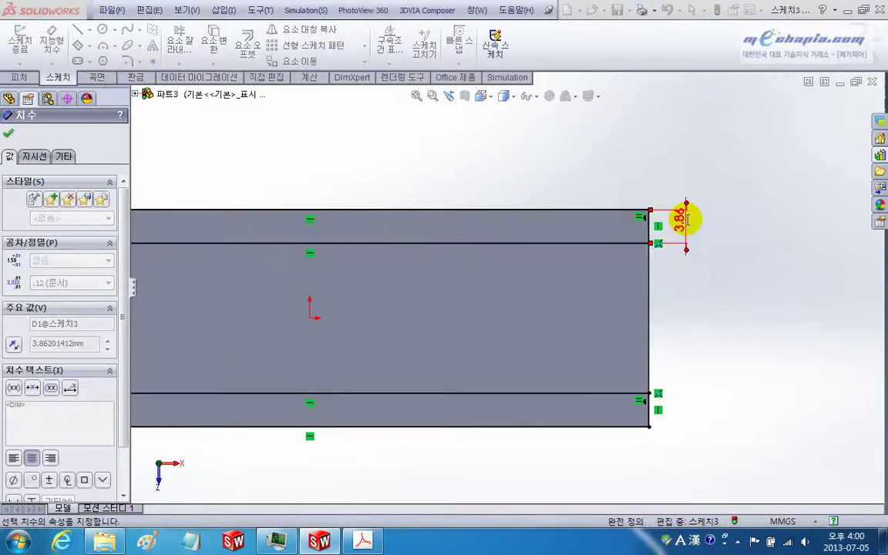
scroll(522, 294, "up", 2)
mouse_move(440, 340)
middle_mouse_down()
mouse_move(466, 200)
mouse_move(406, 185)
middle_mouse_up()
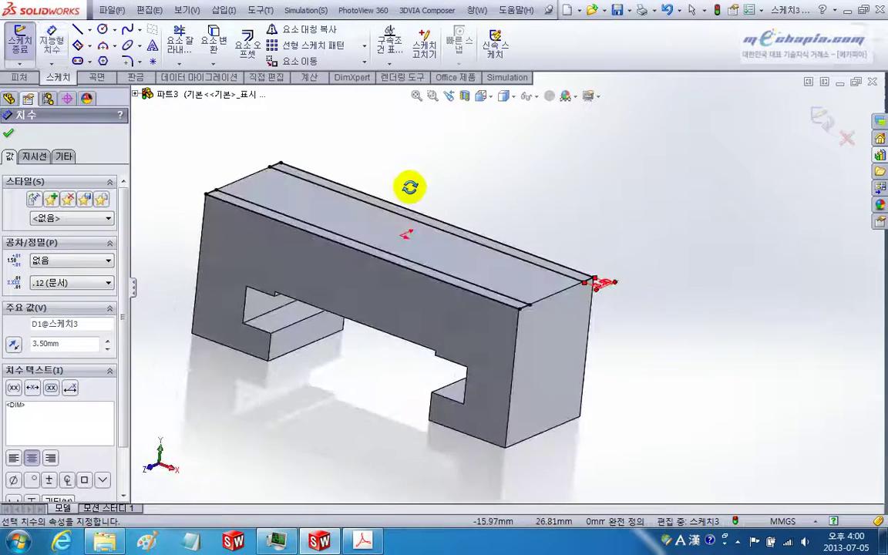
key("Escape")
key("Escape")
Step: Extruded-cut the sketch 3 mm Blind, forming shallow steps along the top edges
left_click(17, 78)
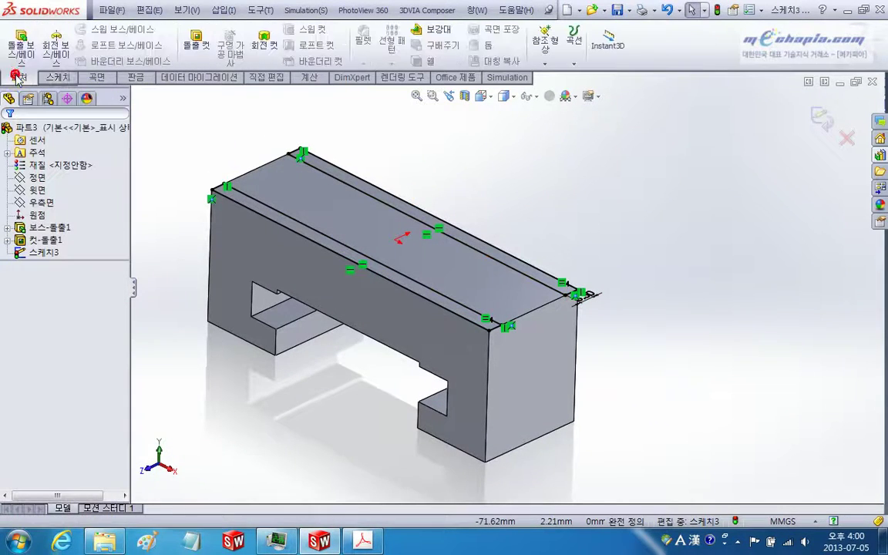
left_click(196, 40)
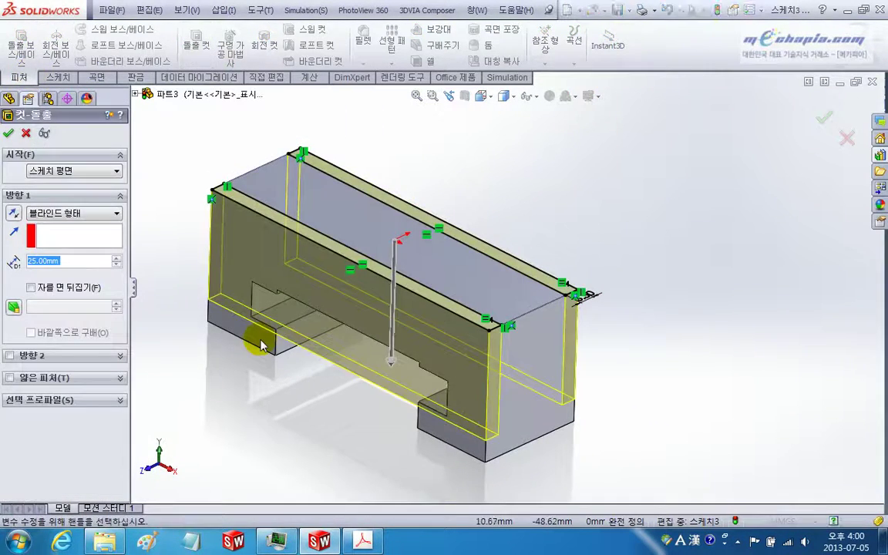
type("3")
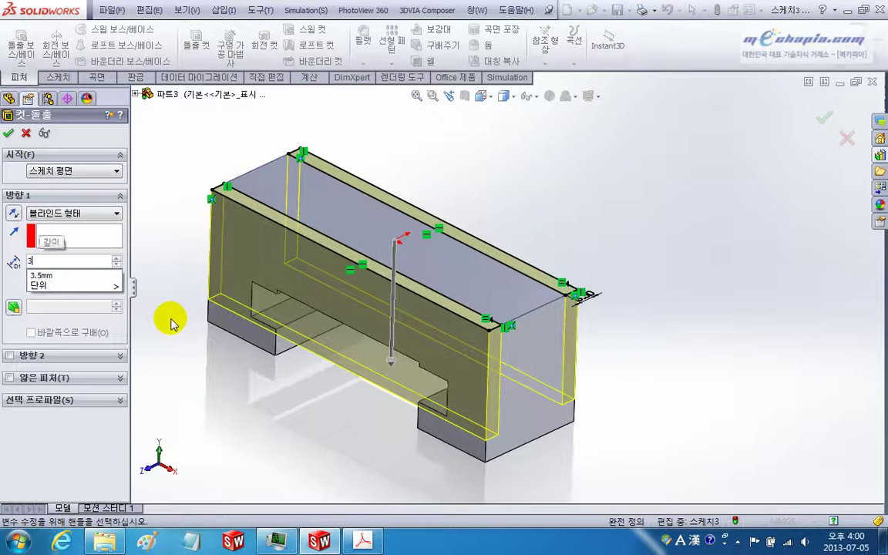
key("Return")
left_click(8, 132)
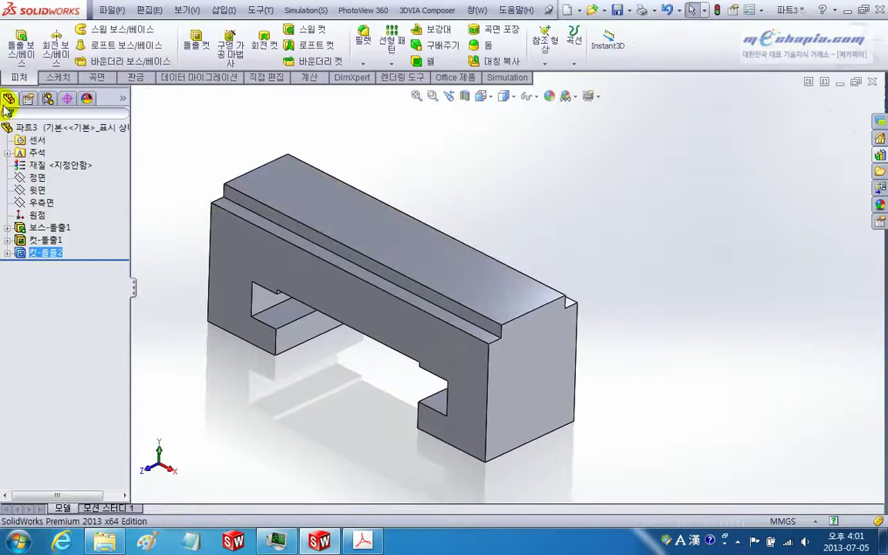
middle_click_drag(473, 281, 480, 289)
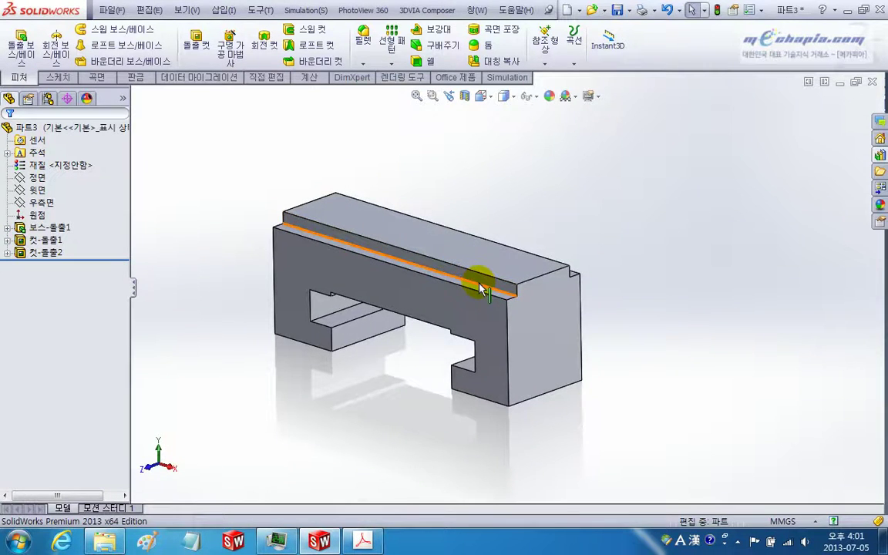
key("alt+Tab")
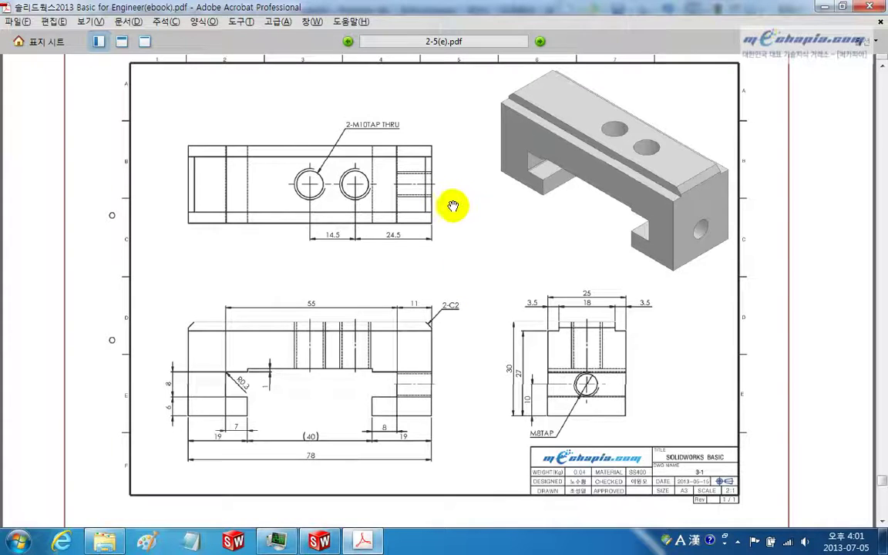
Step: Review the 2-M10 TAP THRU hole dimensions in the PDF, then rotate the SolidWorks part
scroll(463, 200, "up", 1)
scroll(471, 200, "down", 1)
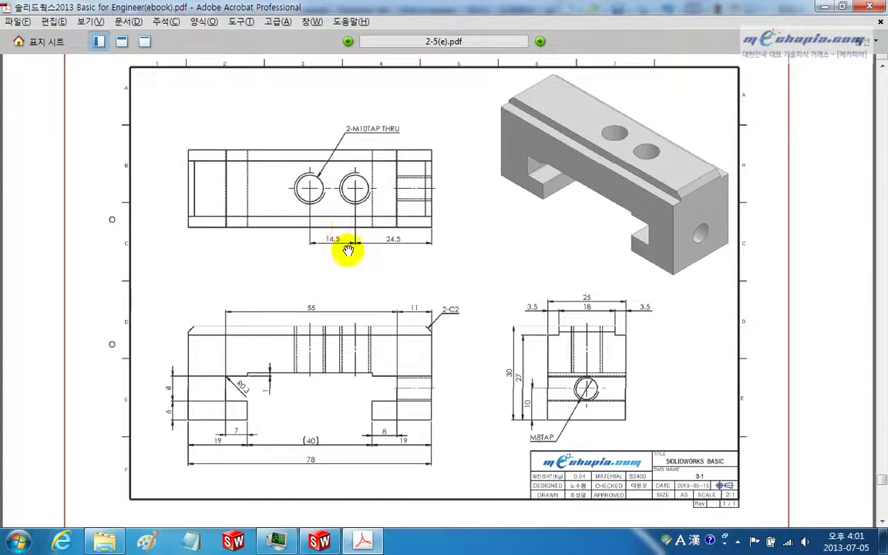
key("alt+Tab")
mouse_move(397, 258)
middle_mouse_down()
mouse_move(448, 253)
mouse_move(410, 240)
middle_mouse_up()
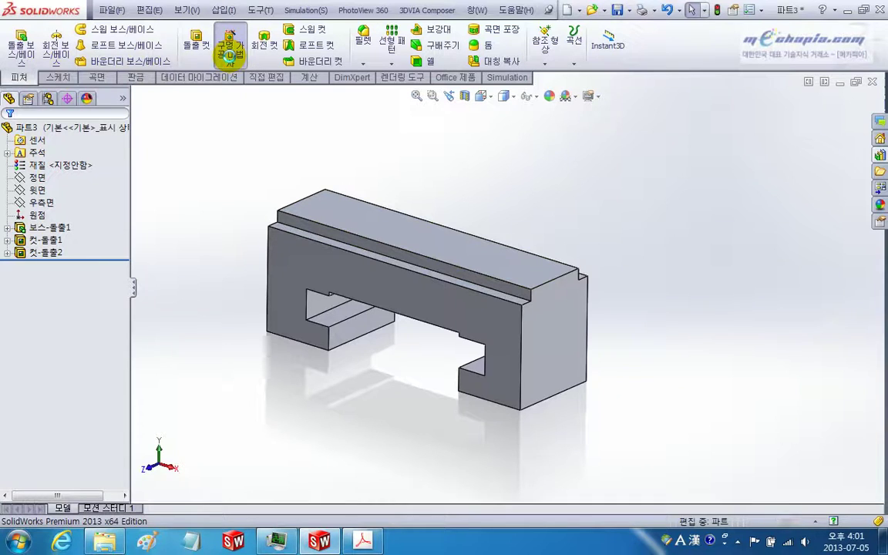
Step: Launch Hole Wizard and place two hole centres on the top face right of the origin
left_click(229, 54)
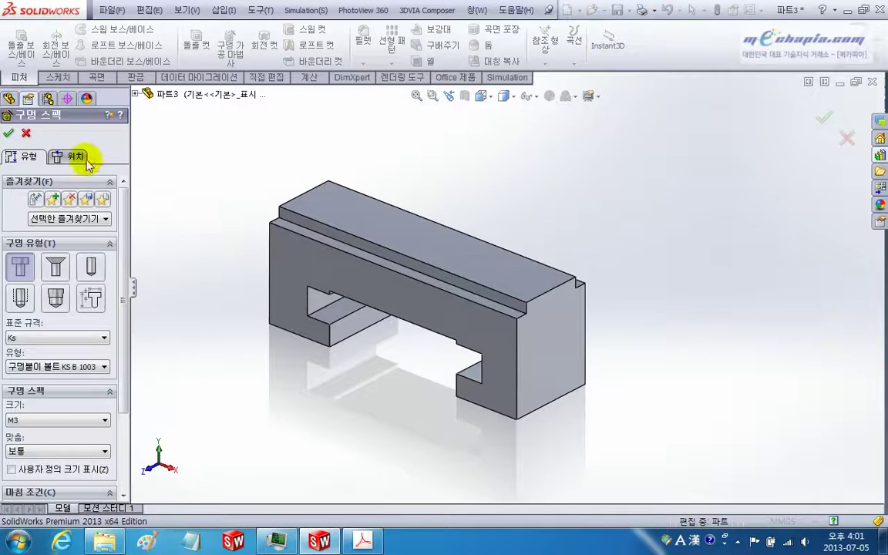
left_click(70, 159)
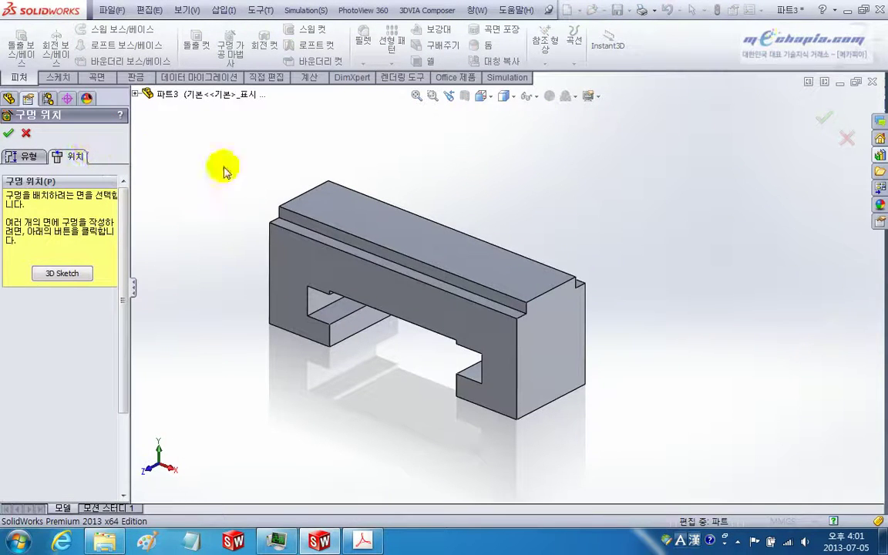
left_click(468, 260)
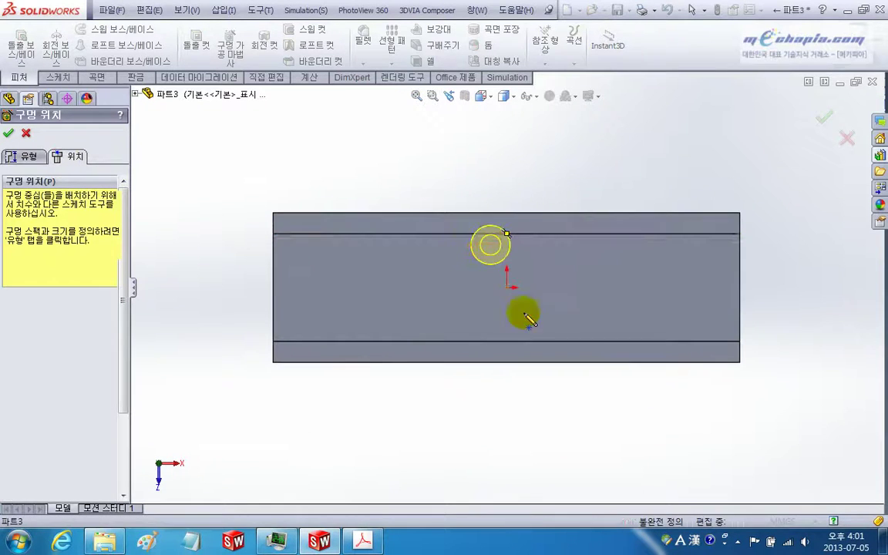
middle_click_drag(620, 297, 456, 293, "ctrl")
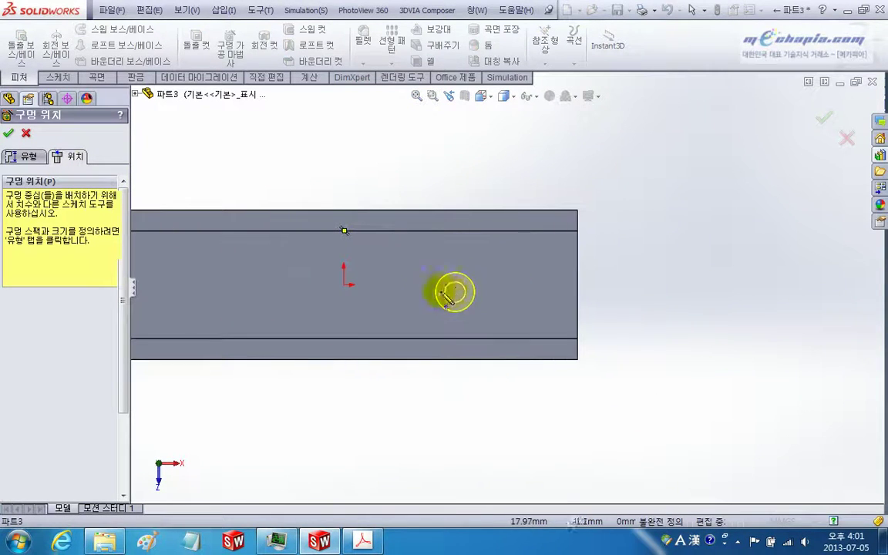
left_click(406, 285)
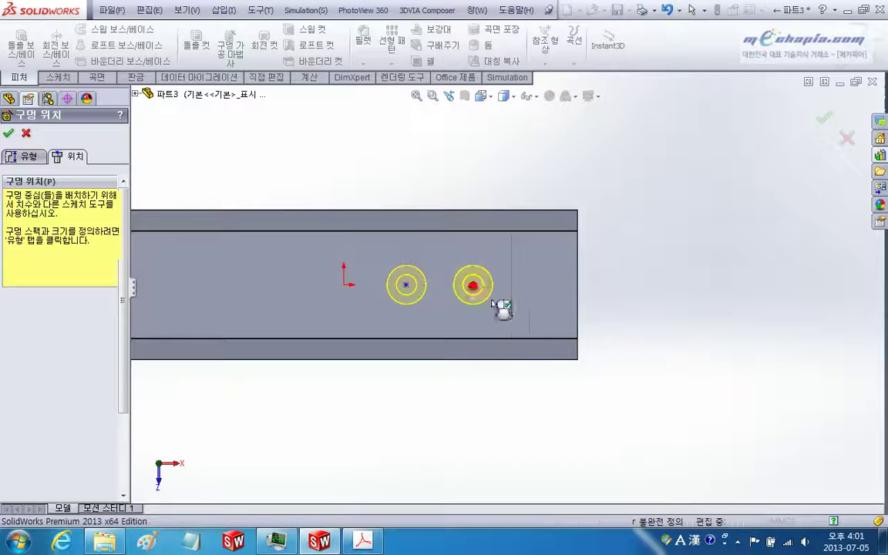
middle_click_drag(601, 333, 621, 320, "ctrl")
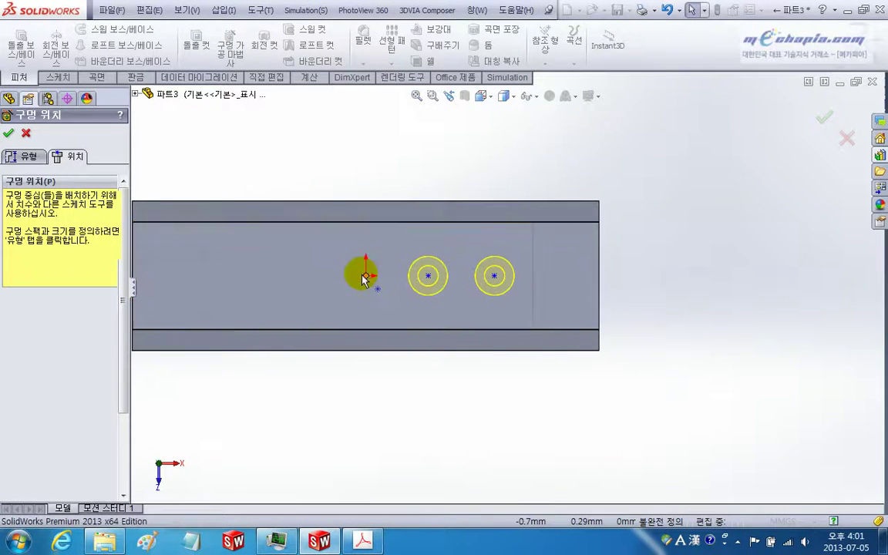
Step: Select both hole centres and check their placement against the reference drawing
left_click(428, 276)
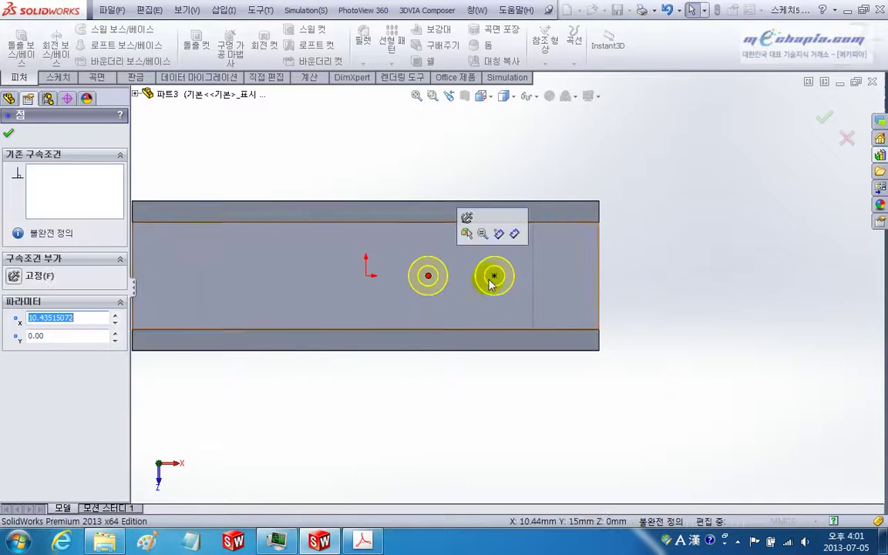
left_click(494, 276, "ctrl")
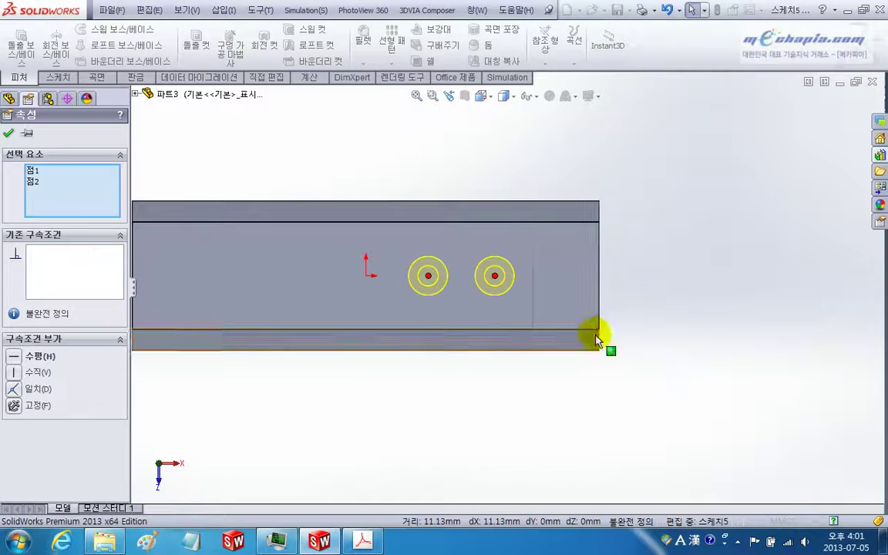
key("alt+Tab")
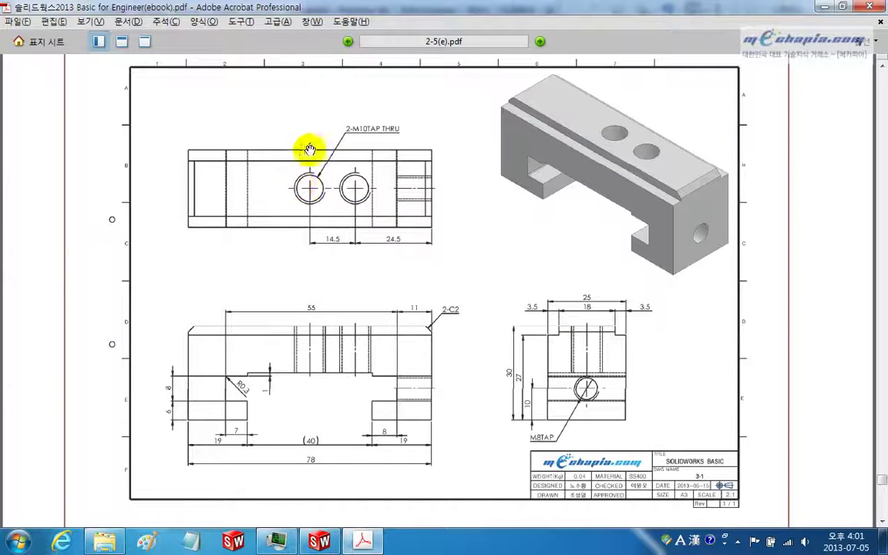
key("alt+Tab")
left_click(461, 411)
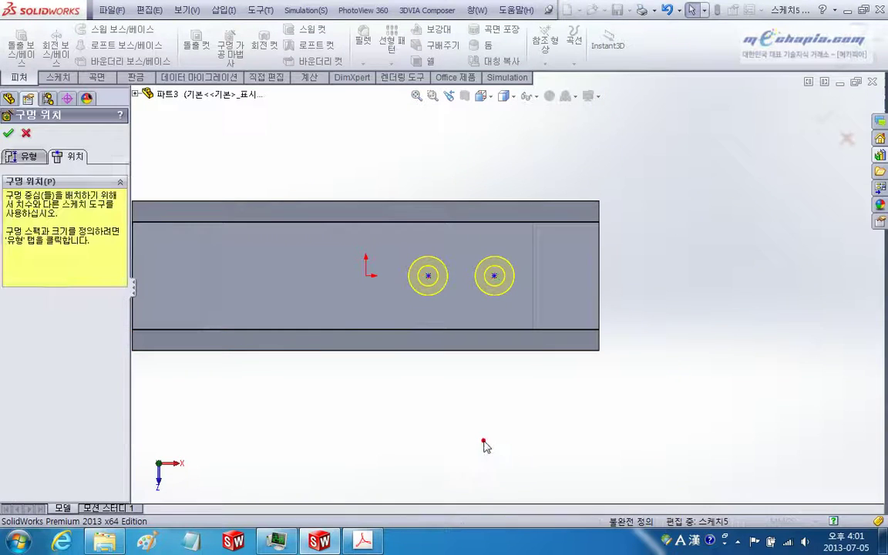
Step: Add a horizontal relation between the origin and both hole centres, then check the PDF
left_click(366, 275)
left_click(429, 276, "ctrl")
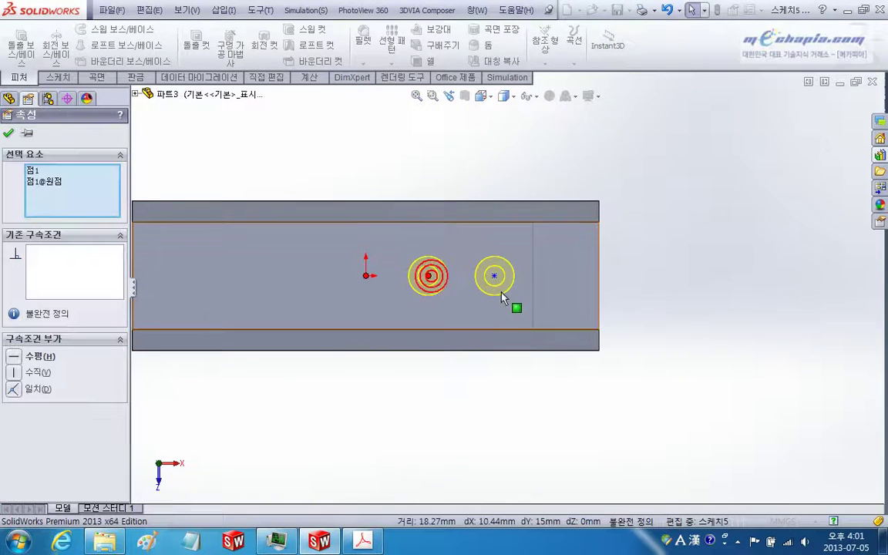
left_click(494, 275, "ctrl")
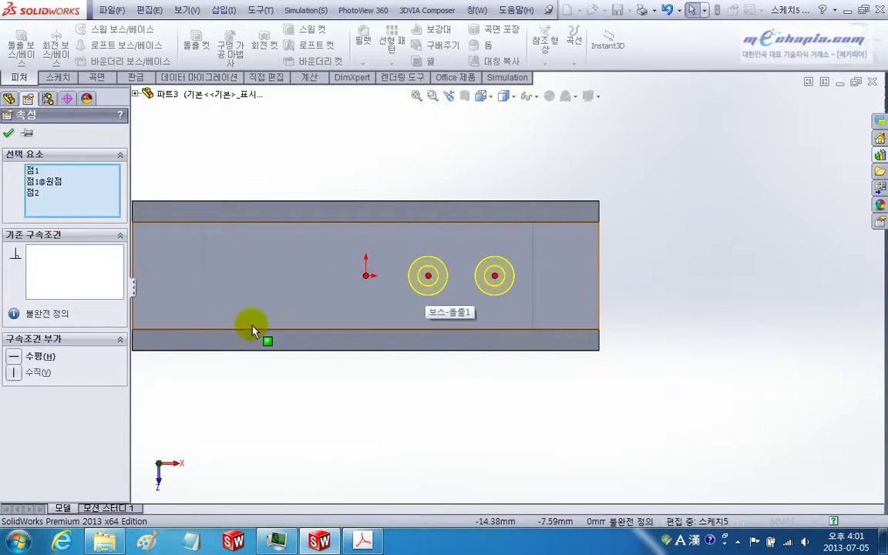
left_click(14, 357)
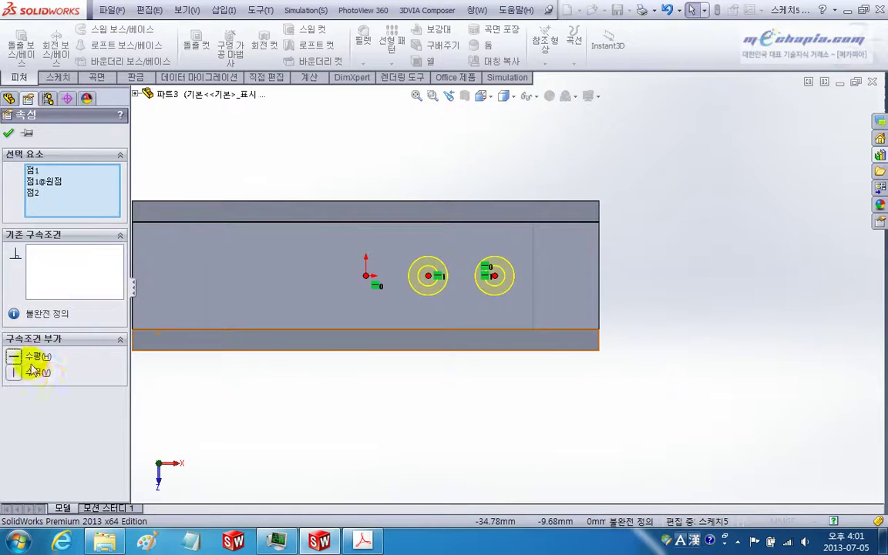
left_click(404, 409)
key("alt+Tab")
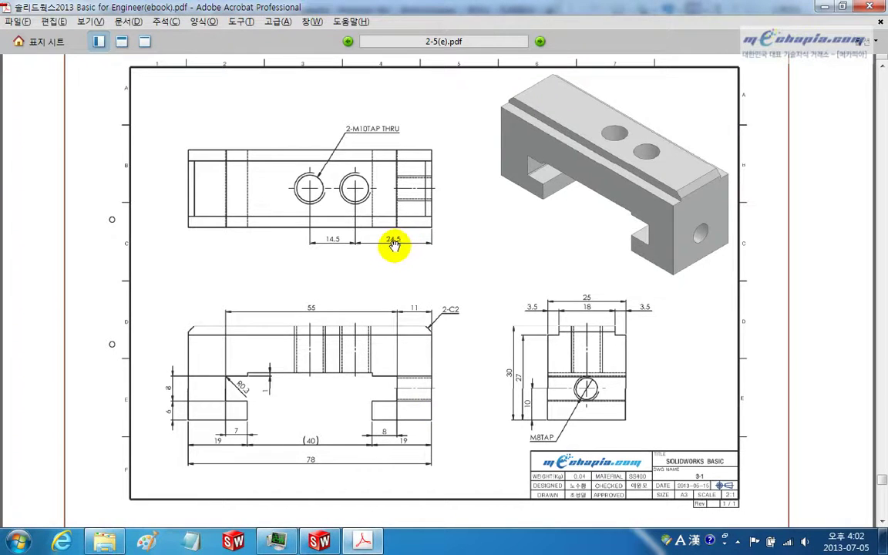
key("alt+Tab")
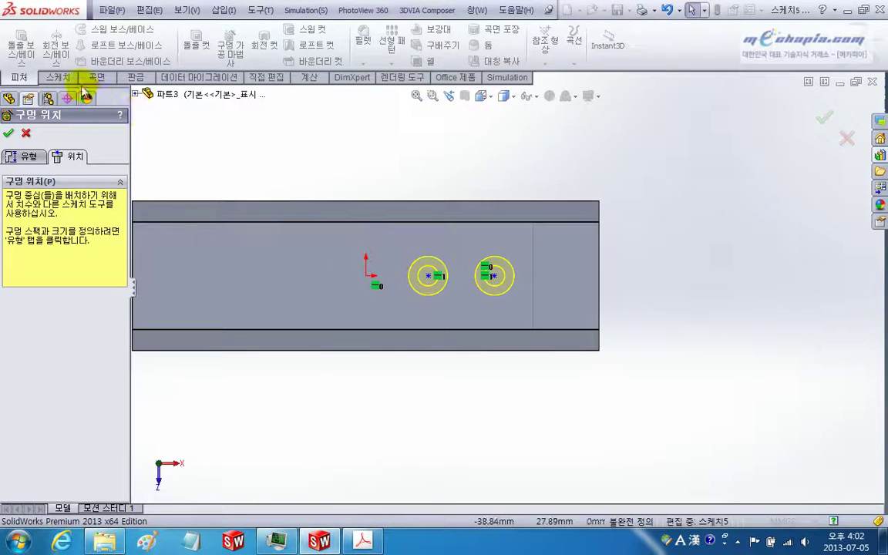
Step: Dimension the right hole centre 24.5 mm from the block's right end edge
left_click(73, 80)
left_click(51, 40)
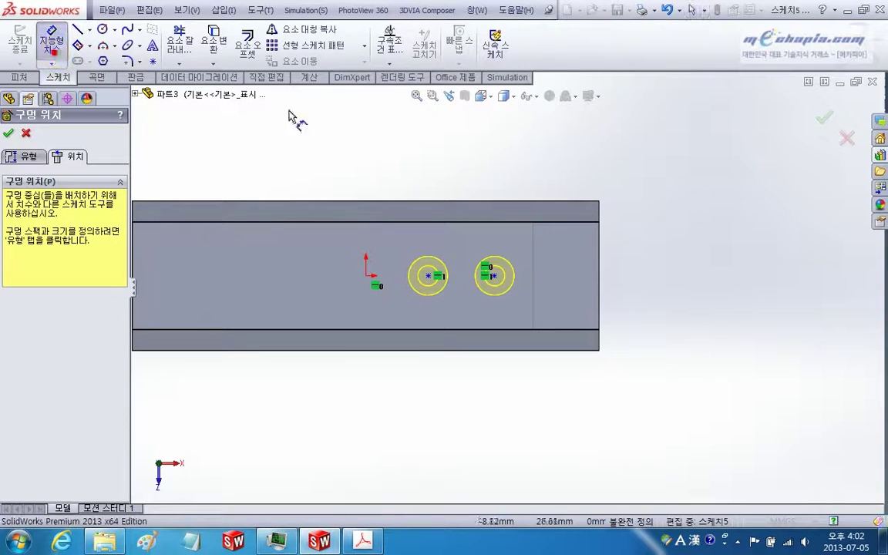
left_click(495, 277)
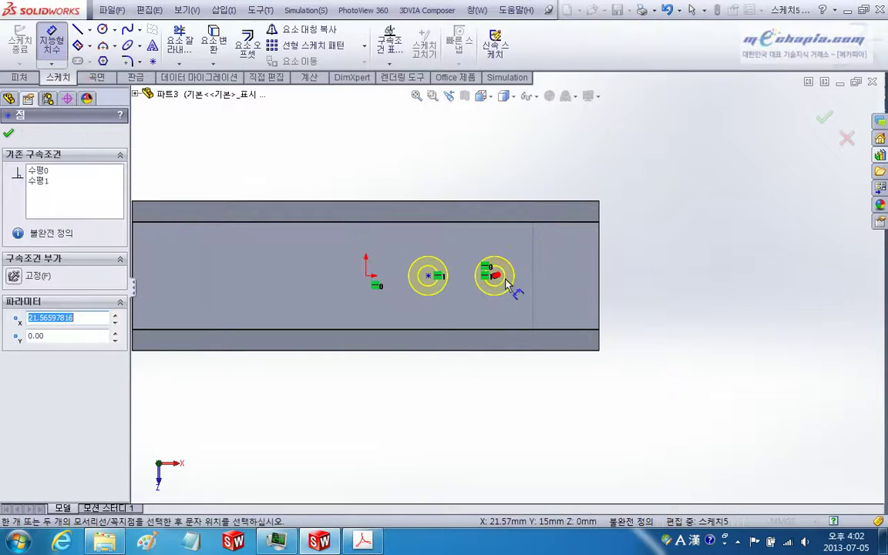
left_click(599, 279)
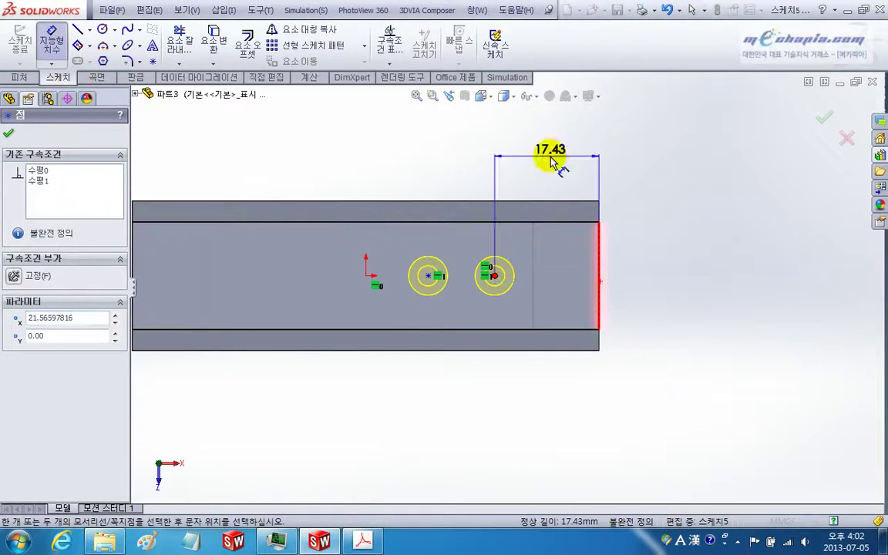
left_click(557, 162)
type("24.5")
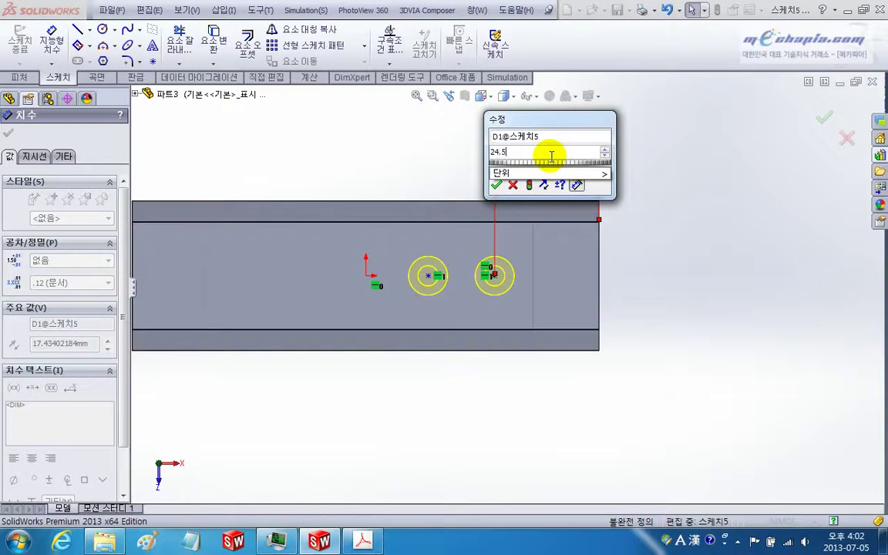
key("Return")
Step: Set the spacing between the two hole centres to 14.5 mm and check against the drawing
scroll(467, 224, "down", 2)
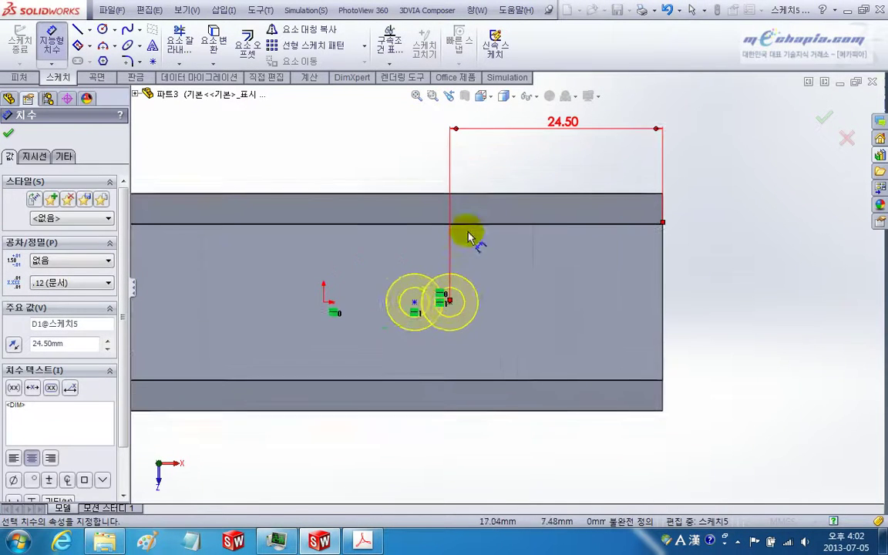
left_click(414, 304)
scroll(424, 312, "down", 2)
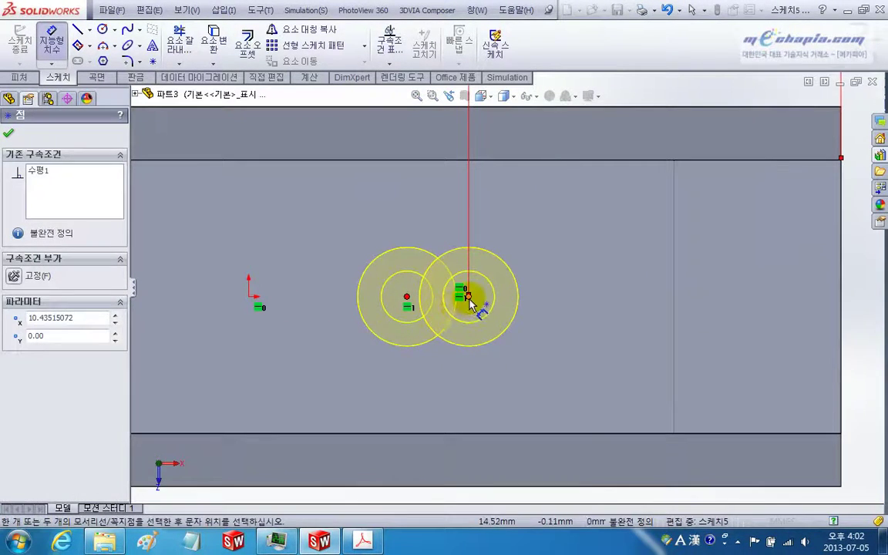
left_click(463, 307)
scroll(463, 307, "up", 2)
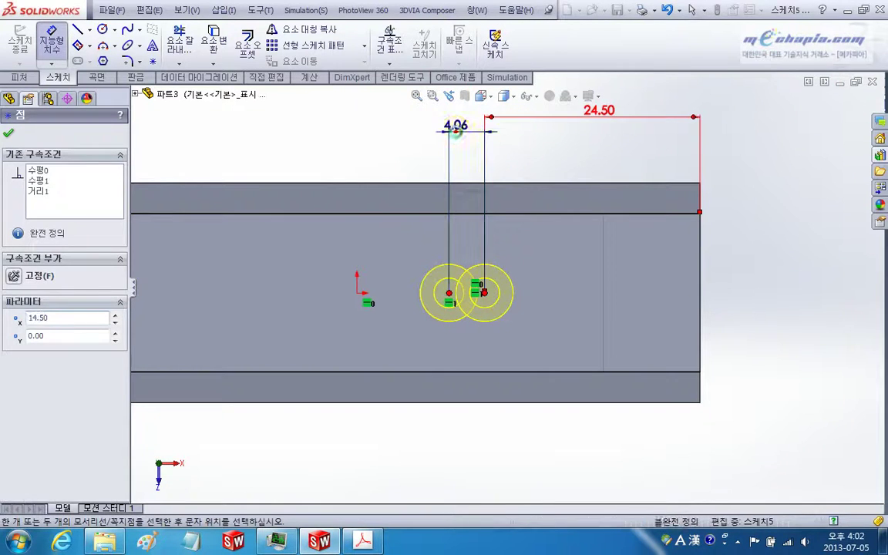
left_click(458, 130)
type("14.5")
key("Return")
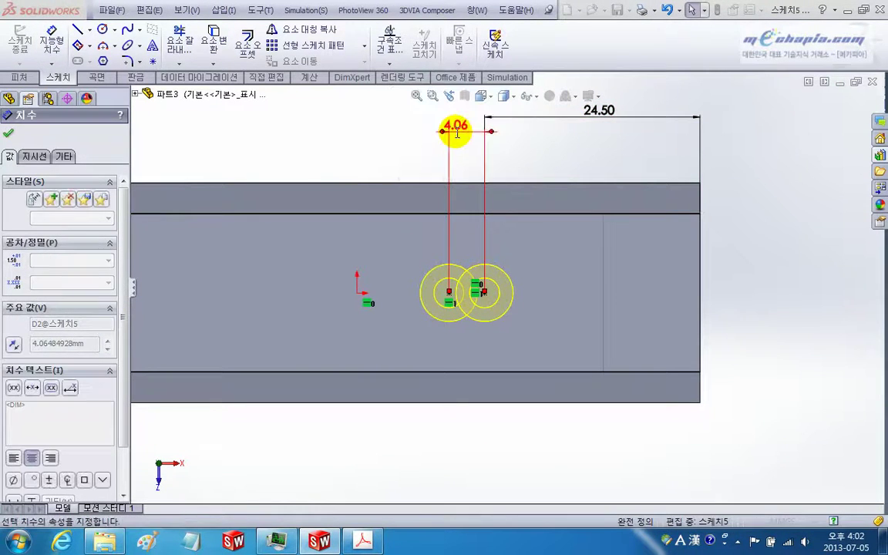
scroll(364, 402, "up", 1)
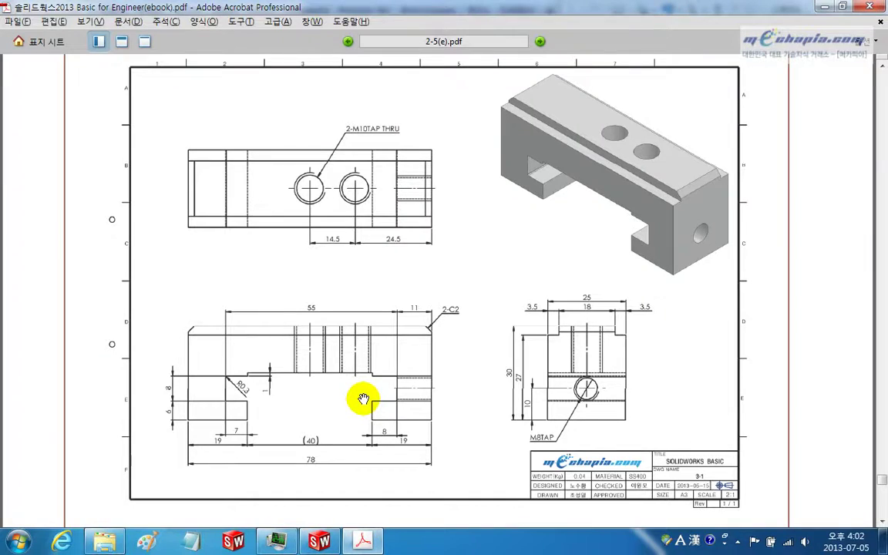
key("alt+Tab")
mouse_move(362, 288)
middle_mouse_down()
mouse_move(358, 230)
mouse_move(375, 144)
middle_mouse_up()
scroll(351, 191, "up", 5)
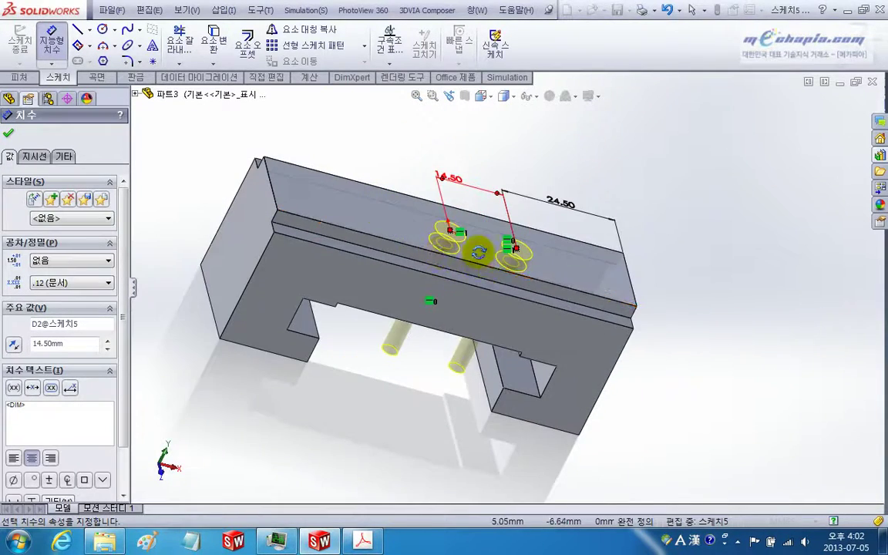
Step: Return to the hole Type settings and choose the M10 tapped-hole size
middle_click_drag(432, 226, 457, 257)
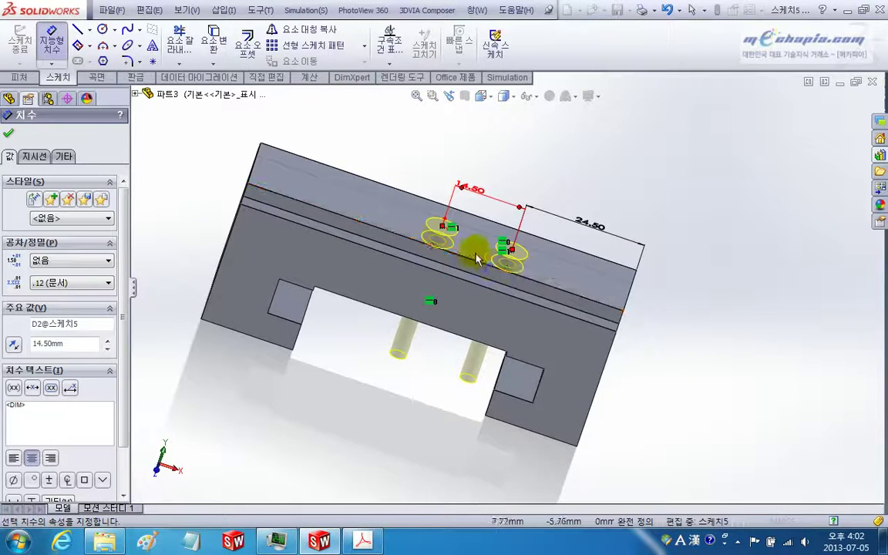
left_click(6, 136)
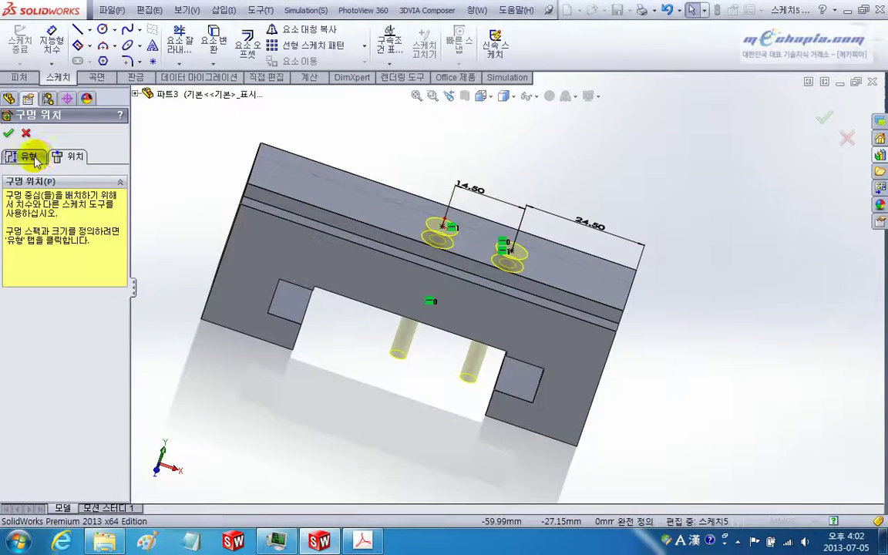
left_click(31, 157)
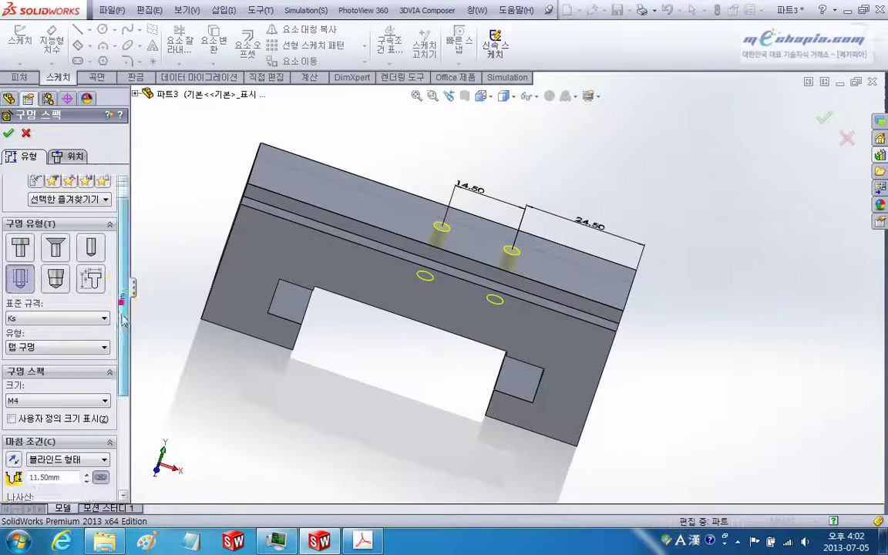
left_click_drag(123, 305, 120, 374)
left_click(80, 312)
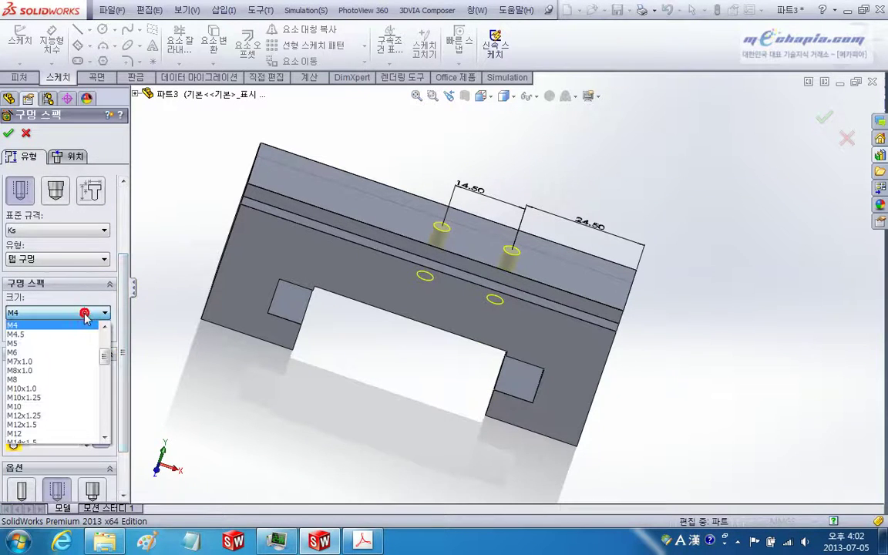
left_click(34, 408)
Step: Set the end condition to Up To Next and create the M10 tapped holes
middle_click_drag(341, 406, 384, 287)
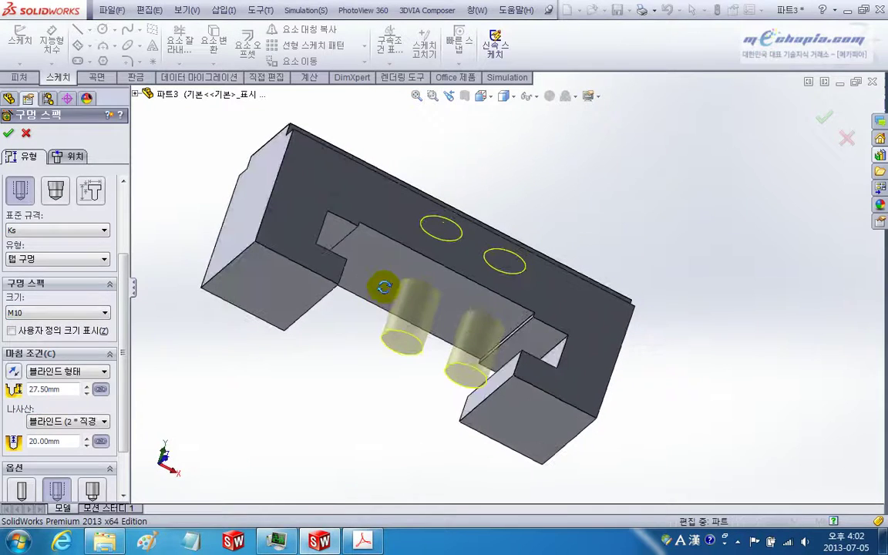
left_click_drag(125, 401, 130, 451)
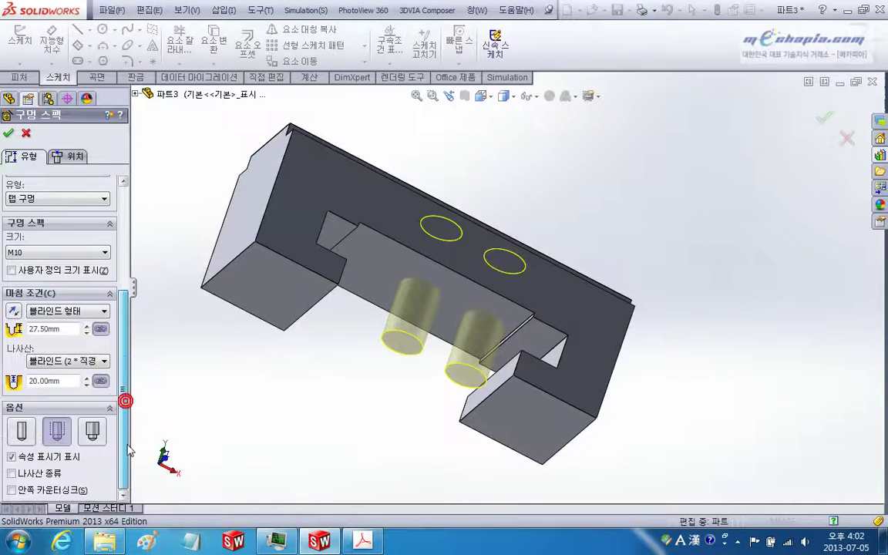
left_click(65, 311)
left_click(57, 339)
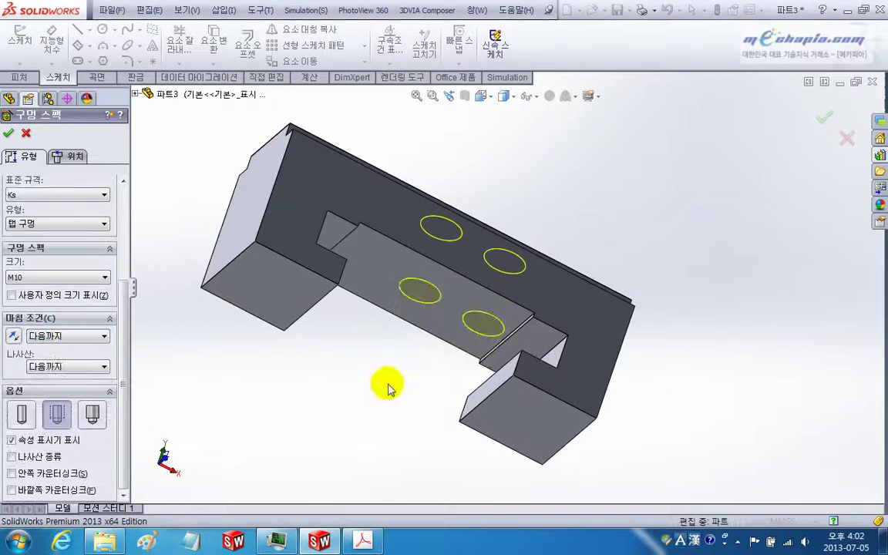
middle_click_drag(387, 387, 301, 436)
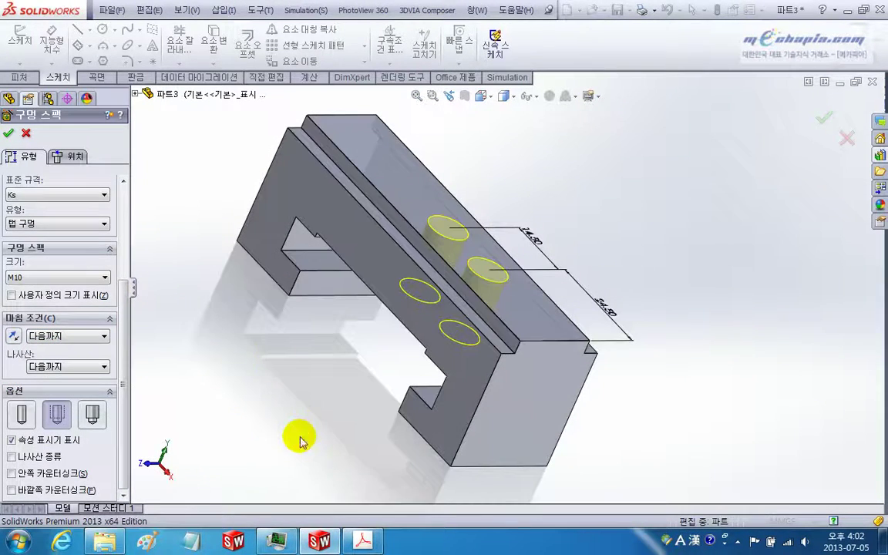
left_click(8, 133)
mouse_move(270, 308)
middle_mouse_down()
mouse_move(382, 362)
mouse_move(406, 347)
mouse_move(431, 195)
mouse_move(402, 312)
mouse_move(377, 353)
middle_mouse_up()
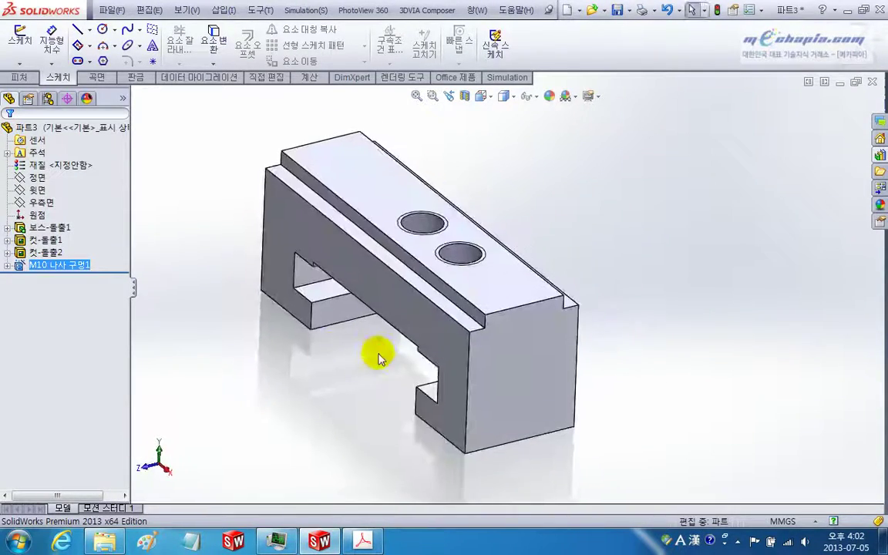
Step: In the Annotations Details settings, switch from plain to shaded cosmetic threads
left_click(37, 154)
right_click(37, 154)
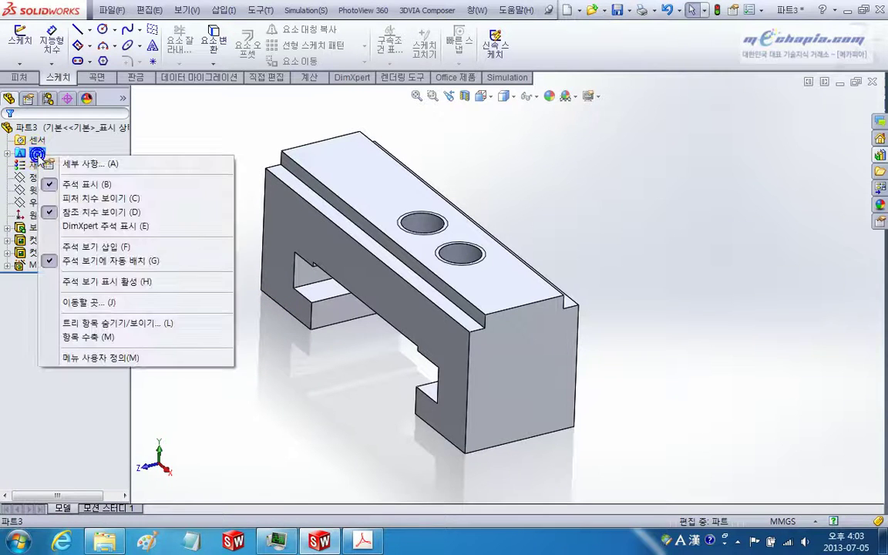
left_click(131, 165)
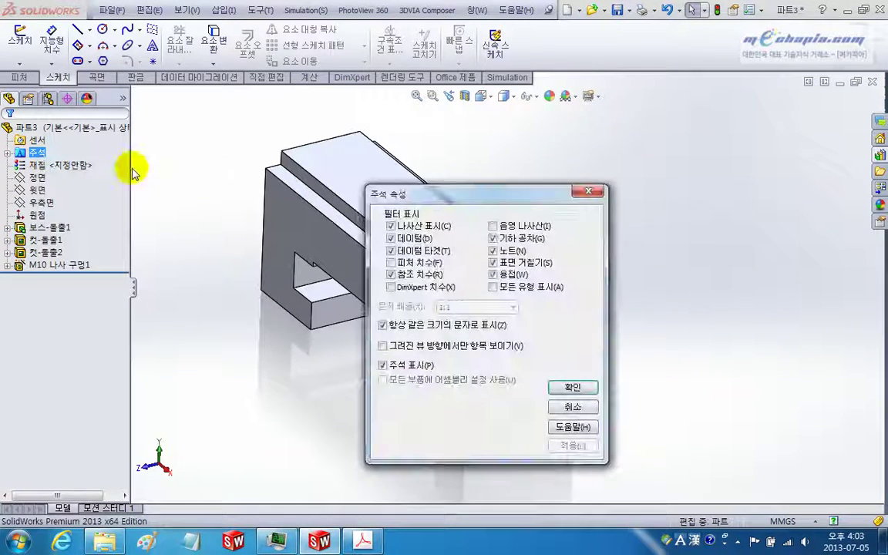
left_click(391, 226)
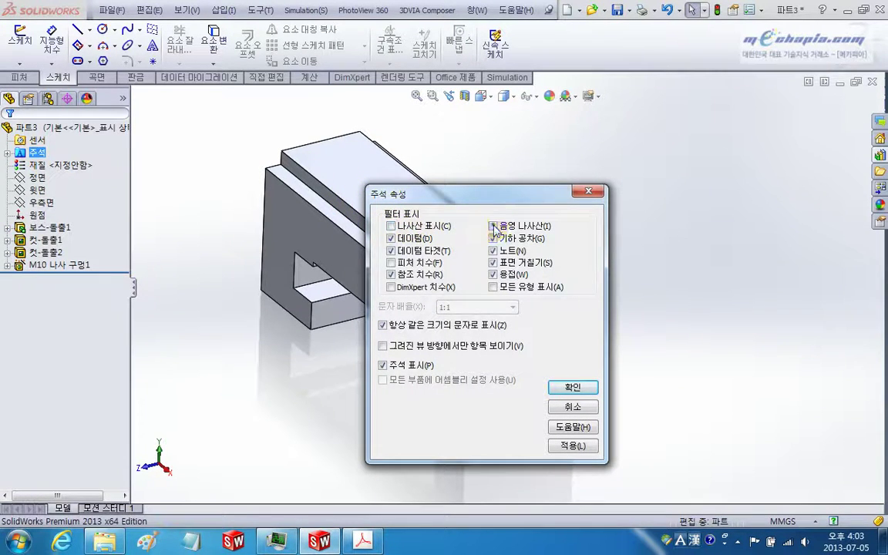
left_click(573, 387)
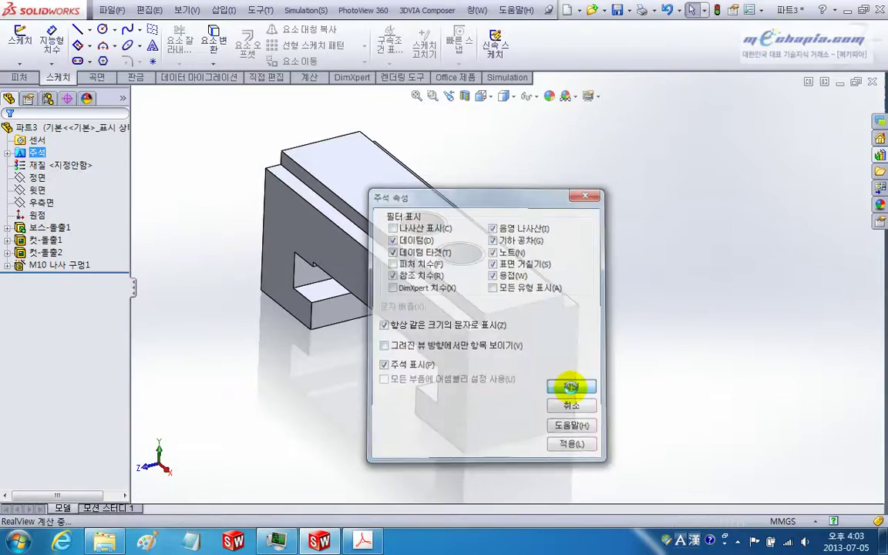
mouse_move(569, 386)
middle_mouse_down()
mouse_move(396, 307)
mouse_move(323, 337)
mouse_move(326, 410)
mouse_move(331, 331)
middle_mouse_up()
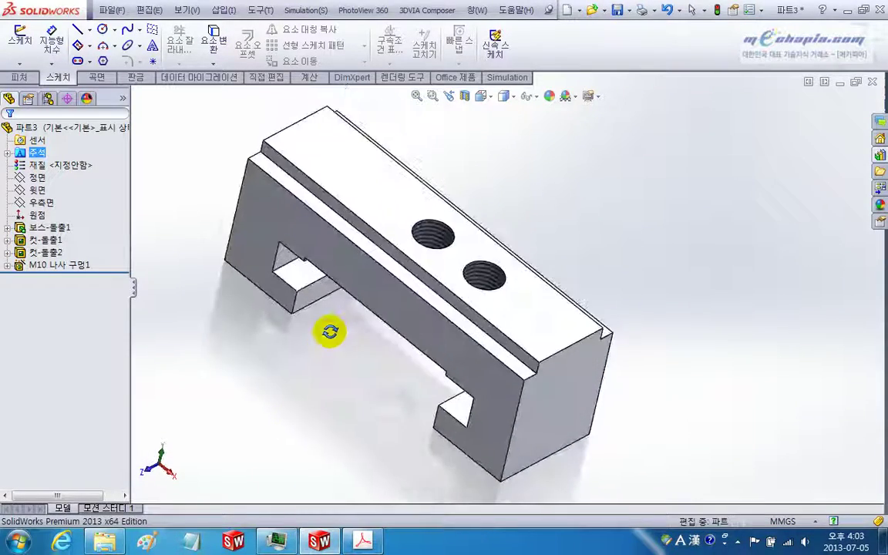
scroll(452, 311, "down", 3)
mouse_move(452, 311)
middle_mouse_down()
mouse_move(411, 224)
mouse_move(406, 273)
mouse_move(420, 232)
mouse_move(462, 238)
mouse_move(452, 350)
mouse_move(430, 257)
middle_mouse_up()
scroll(459, 266, "up", 3)
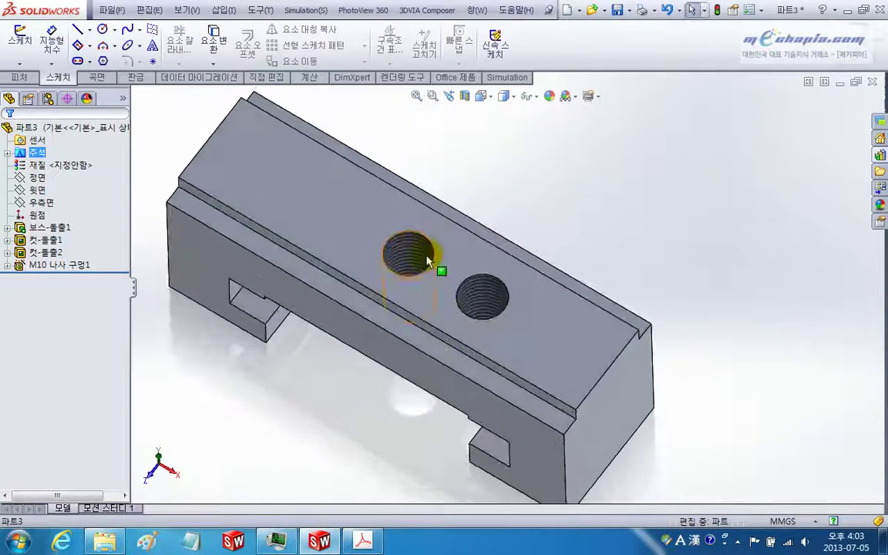
left_click(414, 254)
left_click(634, 253)
mouse_move(650, 260)
middle_mouse_down()
mouse_move(631, 239)
mouse_move(631, 208)
mouse_move(540, 291)
middle_mouse_up()
key("alt+Tab")
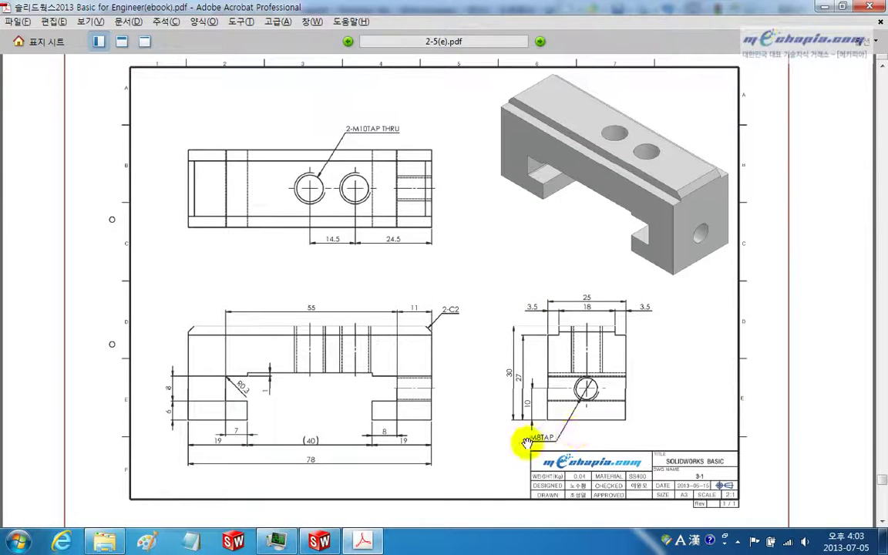
key("alt+Tab")
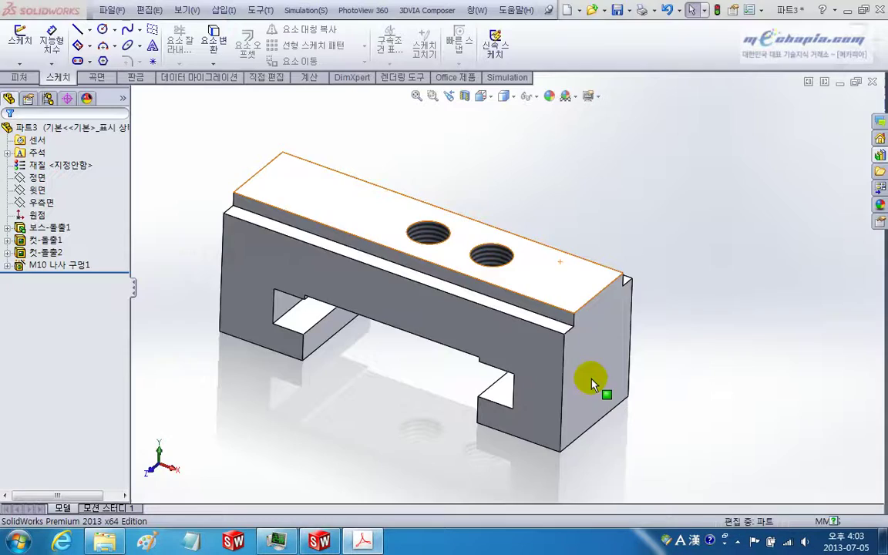
Step: Start a new Hole Wizard hole and place it on the block's right end face
mouse_move(389, 336)
middle_mouse_down()
mouse_move(380, 311)
mouse_move(280, 222)
middle_mouse_up()
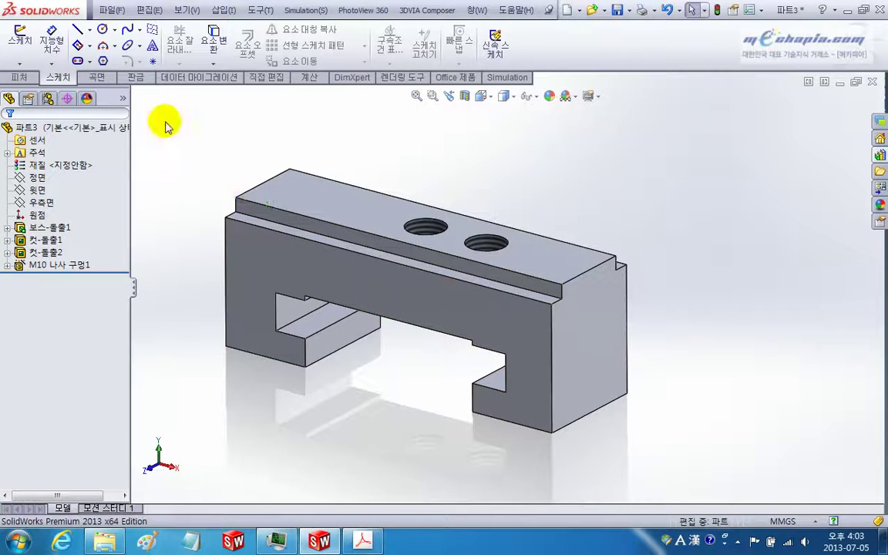
left_click(22, 78)
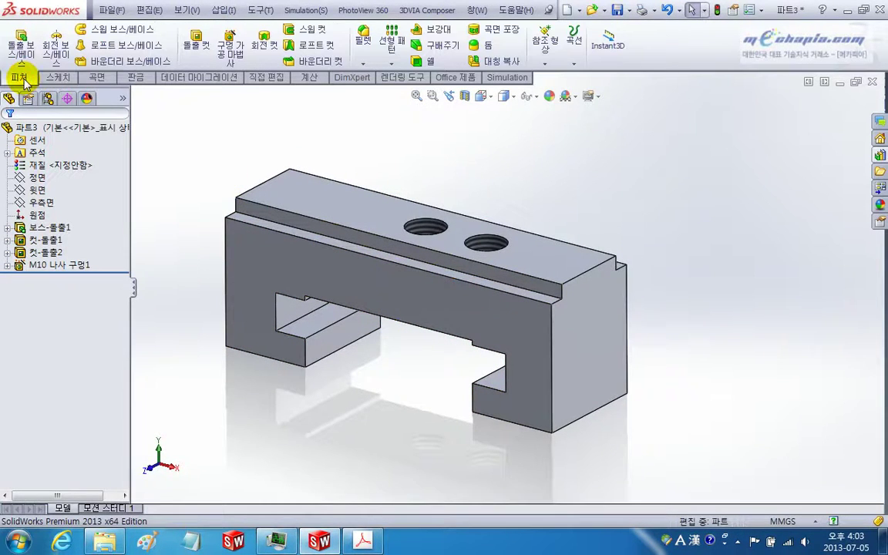
left_click(242, 54)
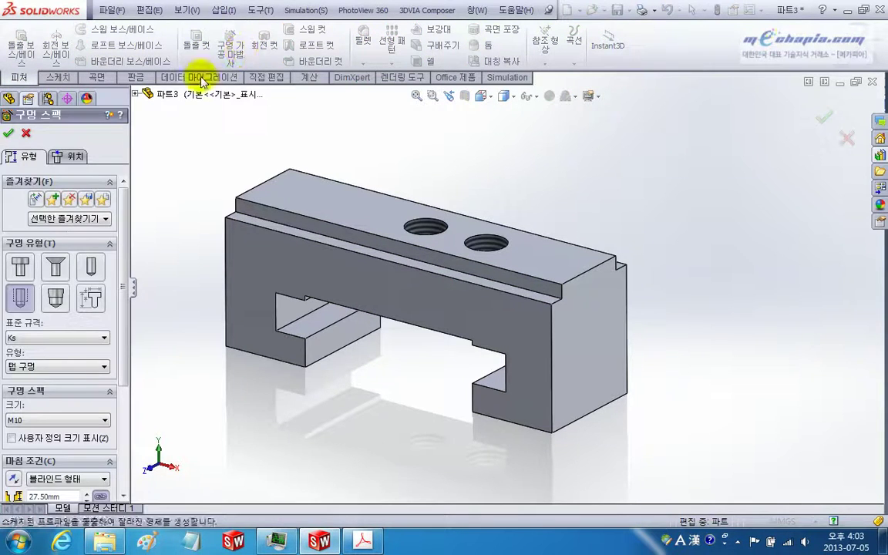
left_click(74, 157)
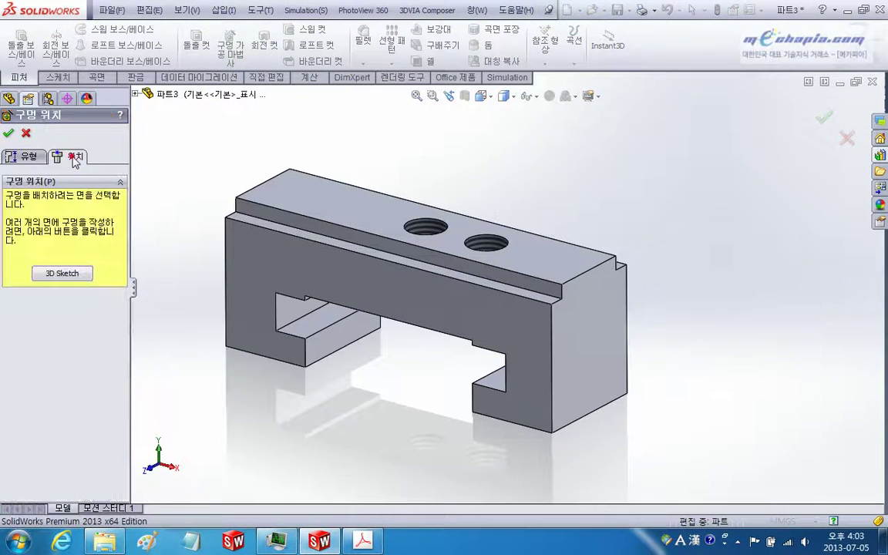
left_click(593, 356)
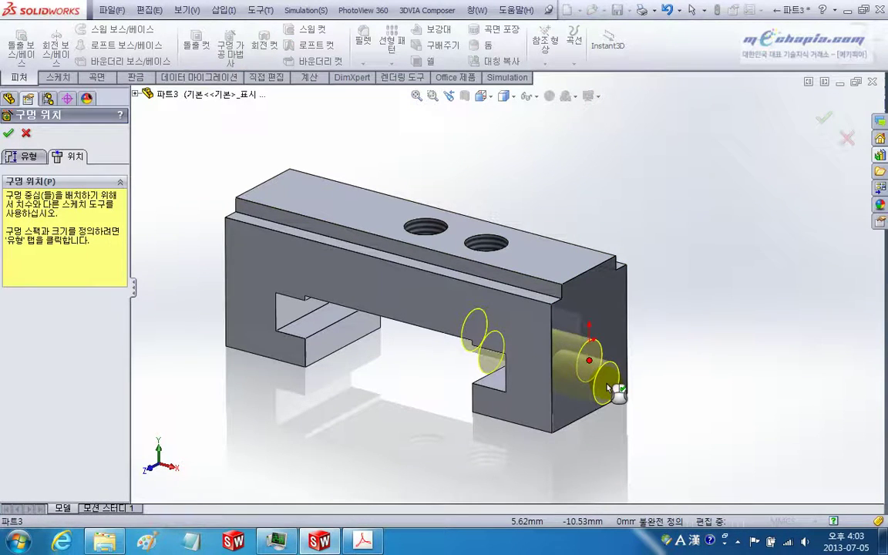
mouse_move(616, 390)
middle_mouse_down()
mouse_move(604, 378)
mouse_move(634, 369)
middle_mouse_up()
Step: View the end face Normal To and make the hole centre vertical with the origin
key("ctrl+8")
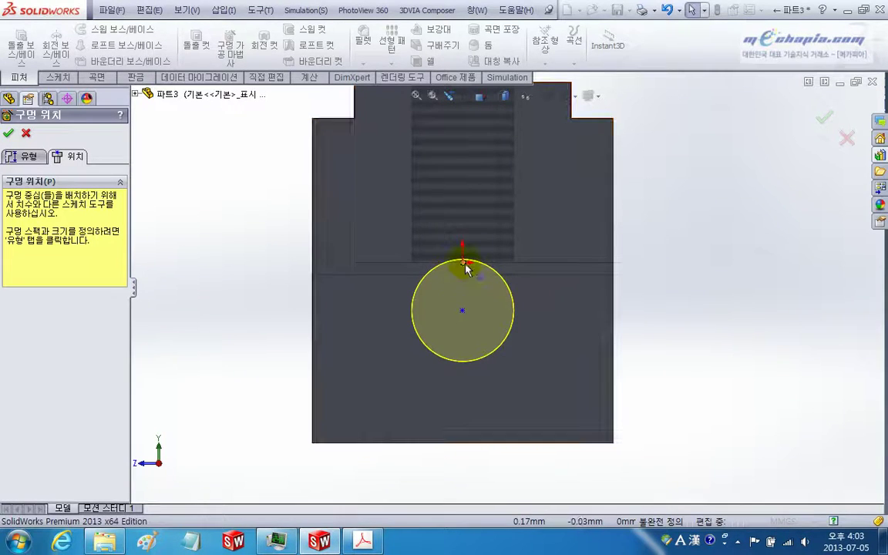
left_click(464, 312)
left_click(462, 262, "ctrl")
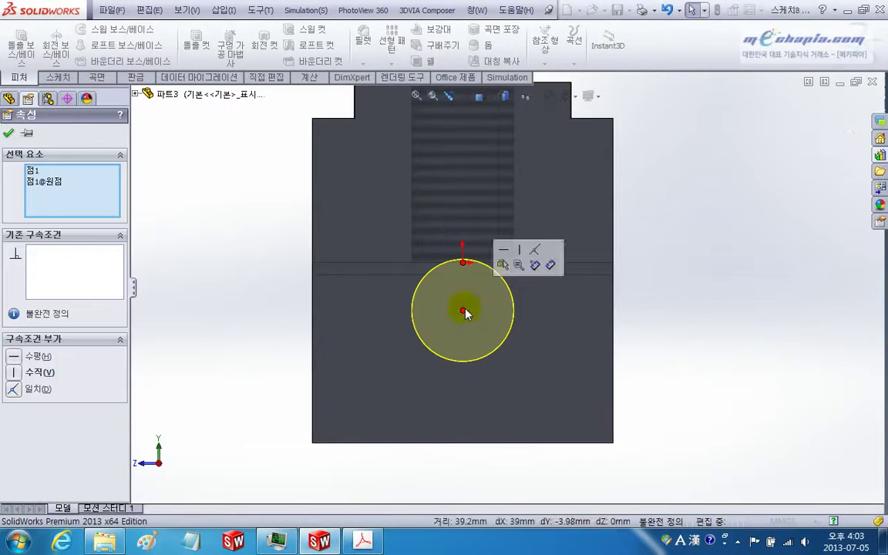
left_click(518, 252)
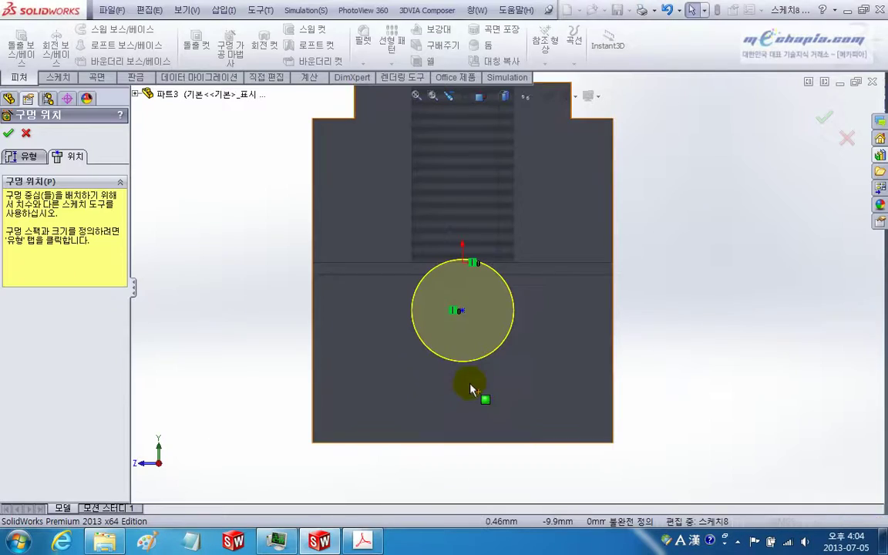
mouse_move(472, 389)
middle_mouse_down()
mouse_move(406, 357)
mouse_move(444, 362)
mouse_move(445, 378)
mouse_move(444, 365)
mouse_move(465, 369)
mouse_move(460, 373)
middle_mouse_up()
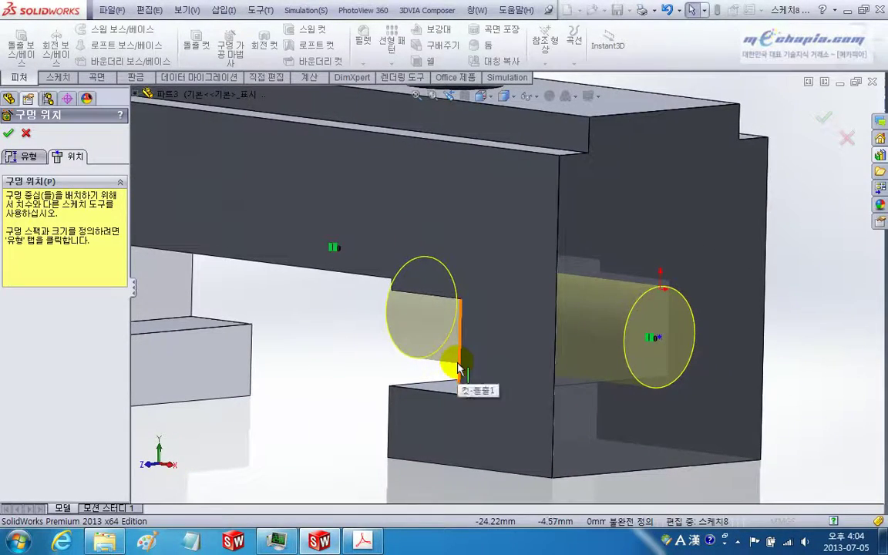
Step: Make the hole centre horizontal with the midpoint of the slot's 8 mm edge
left_click(460, 370)
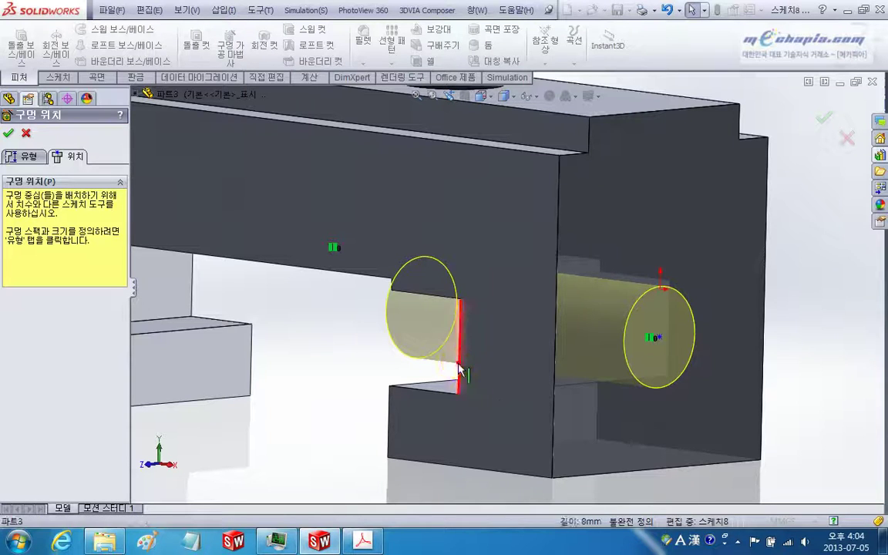
right_click(460, 371)
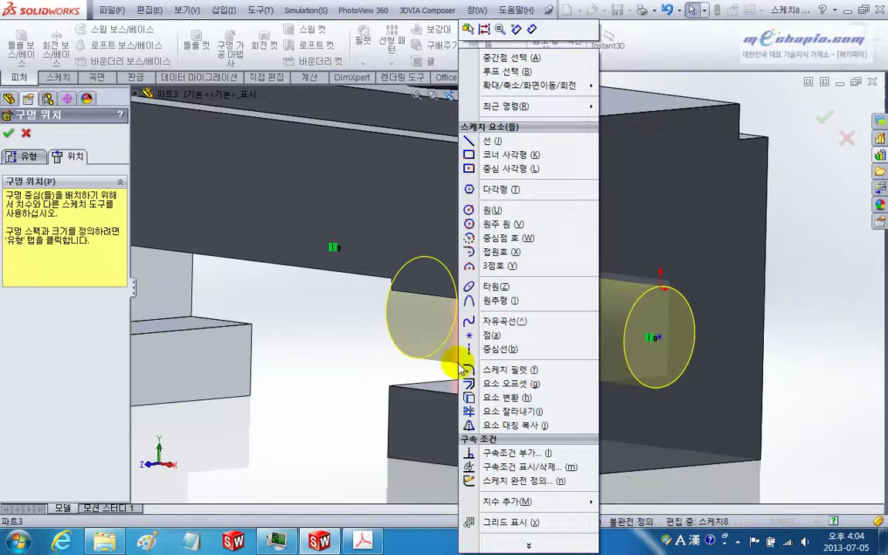
left_click(514, 58)
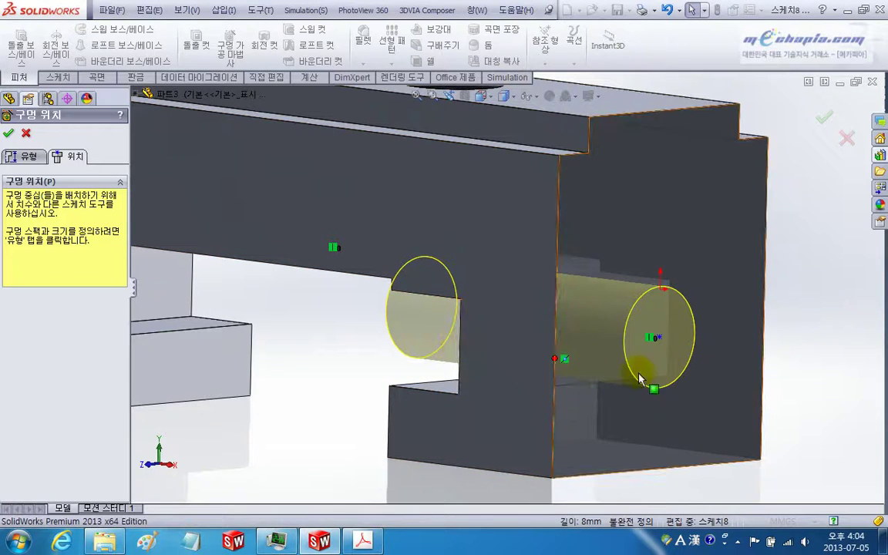
middle_click_drag(627, 409, 620, 402)
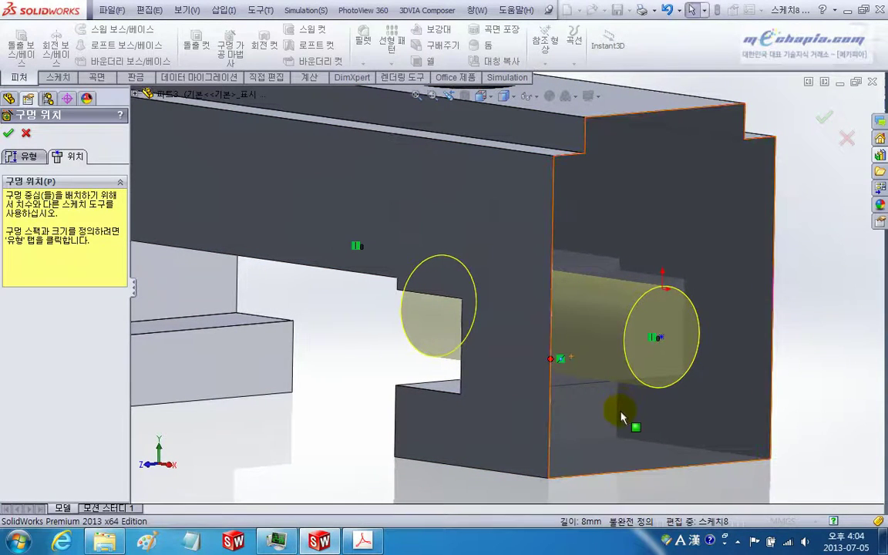
left_click(661, 339)
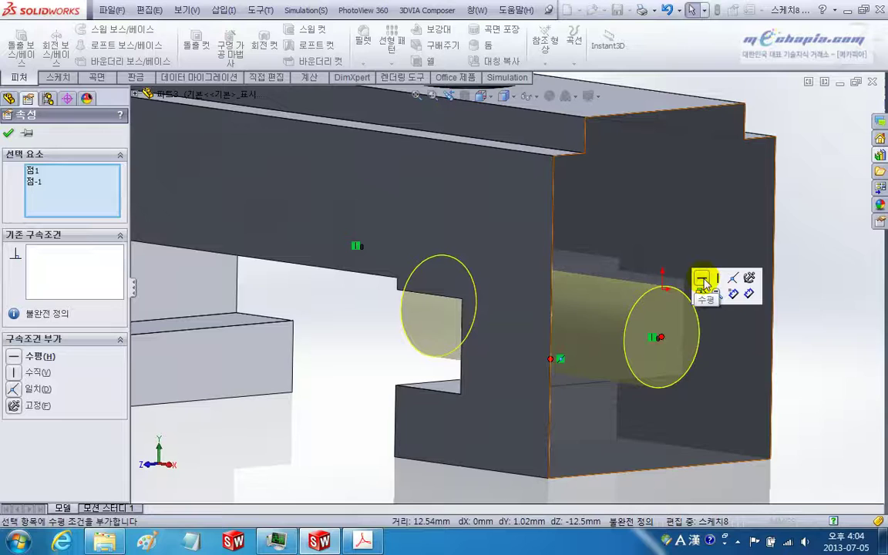
left_click(705, 283)
middle_click_drag(704, 282, 585, 353)
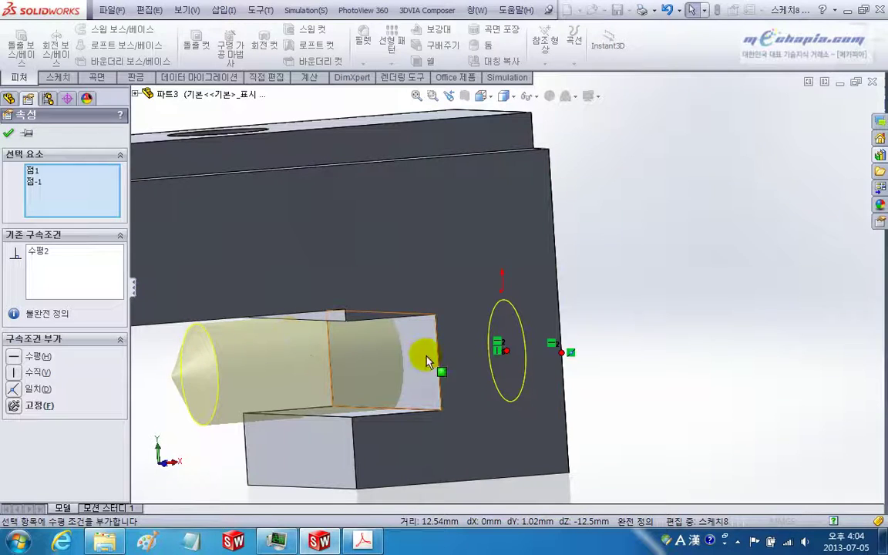
Step: Close the relation settings and open the hole size list in the Type settings
mouse_move(279, 349)
middle_mouse_down()
mouse_move(441, 381)
mouse_move(431, 416)
middle_mouse_up()
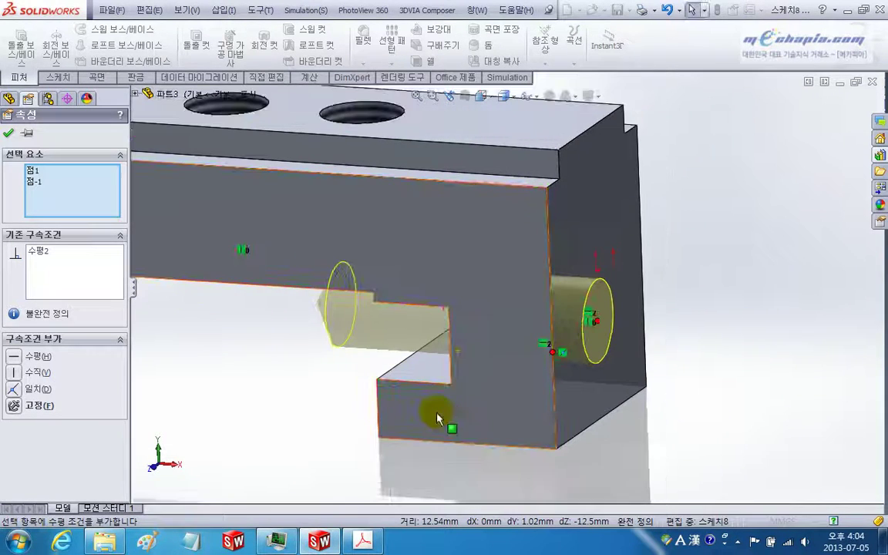
left_click(9, 136)
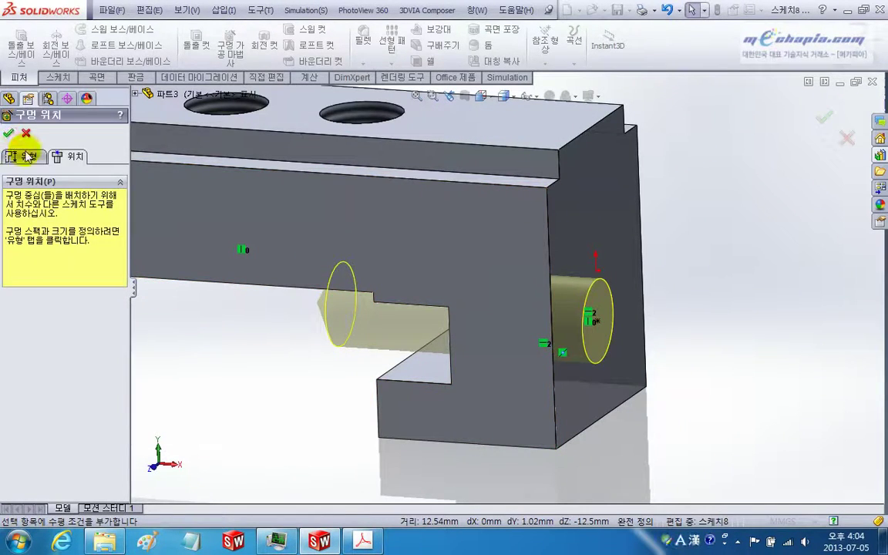
left_click(28, 158)
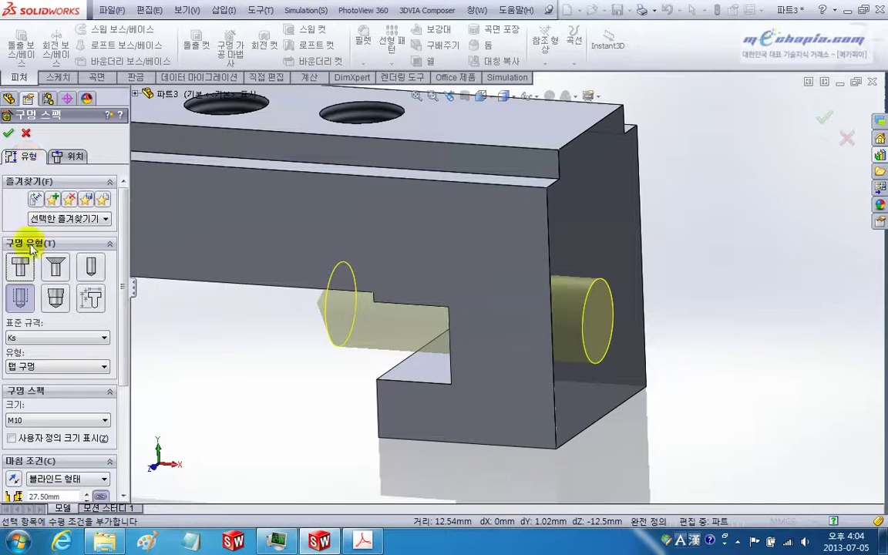
left_click(61, 420)
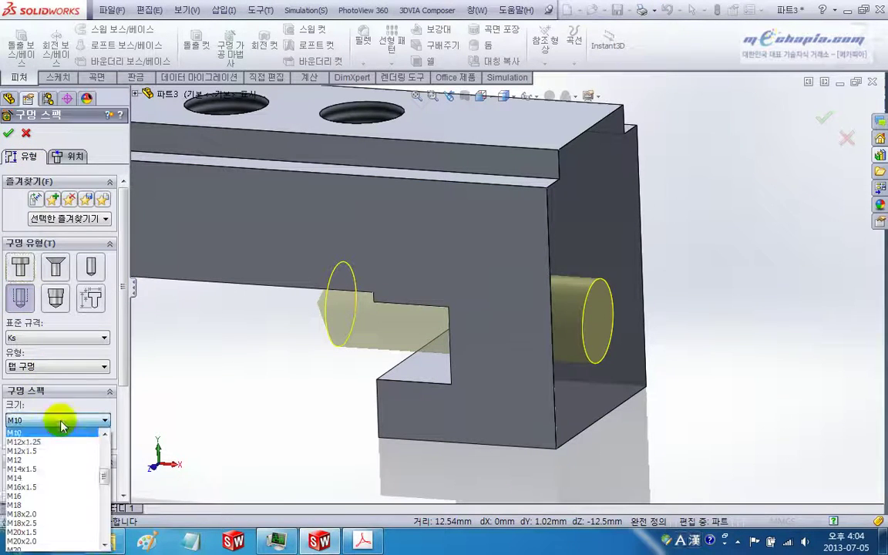
scroll(49, 482, "up", 2)
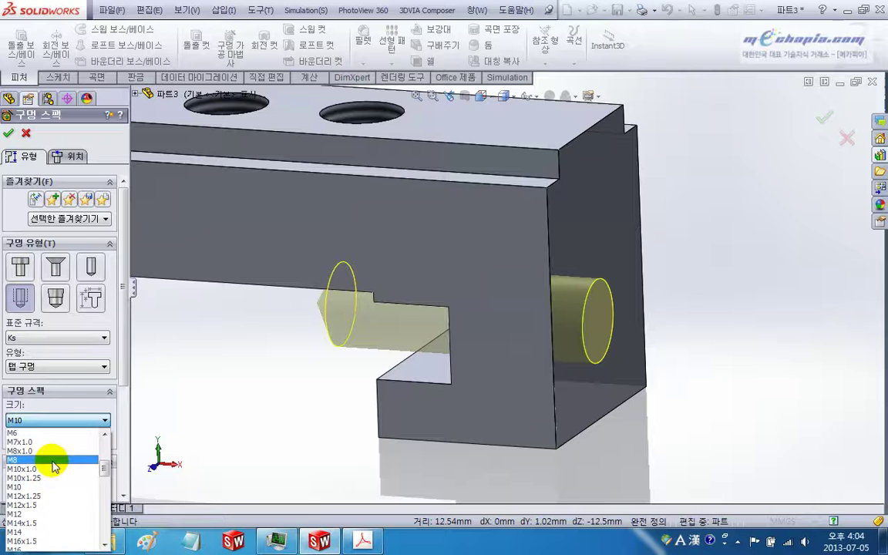
Step: Set the side hole size to M8 with the end condition Up To Next
left_click(54, 466)
middle_click_drag(308, 376, 241, 412)
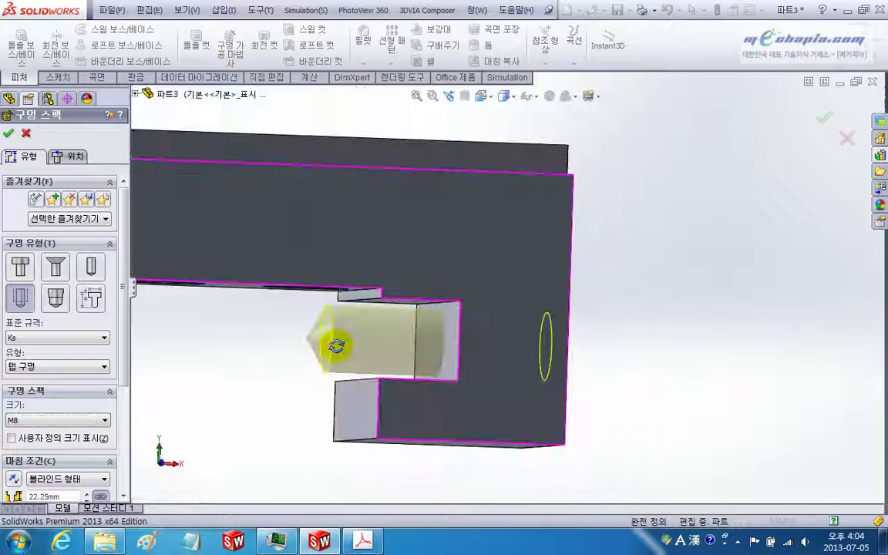
scroll(123, 357, "down", 5)
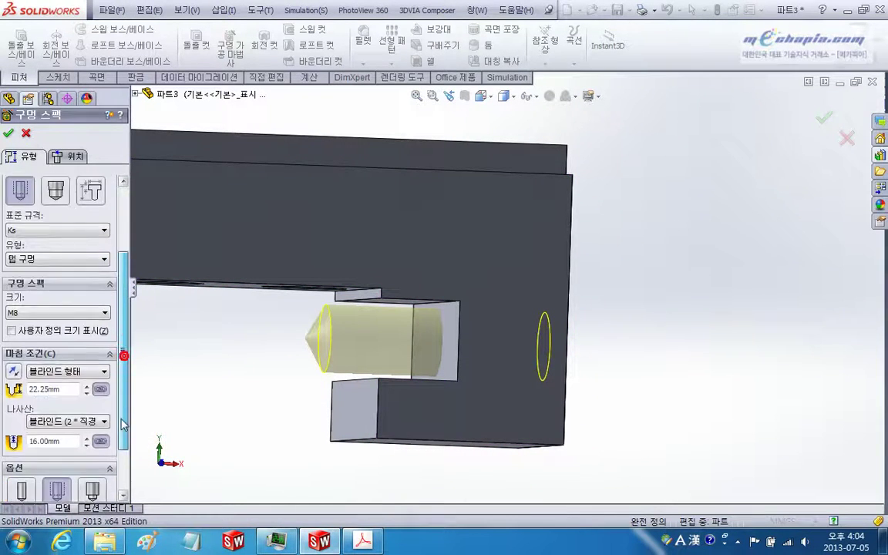
left_click(77, 320)
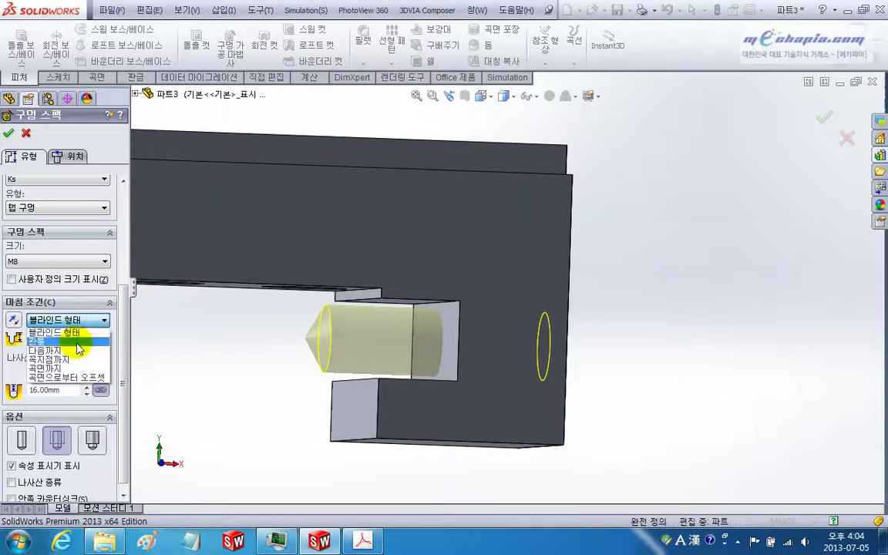
left_click(75, 352)
scroll(266, 403, "up", 1)
scroll(266, 404, "up", 2)
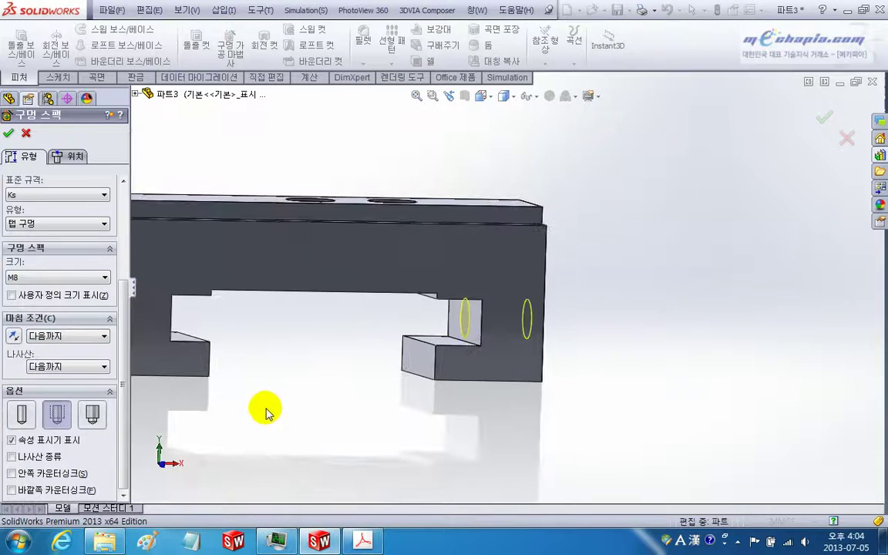
scroll(349, 407, "up", 1)
Step: Try Through All as the hole end condition and inspect the through hole
left_click(55, 337)
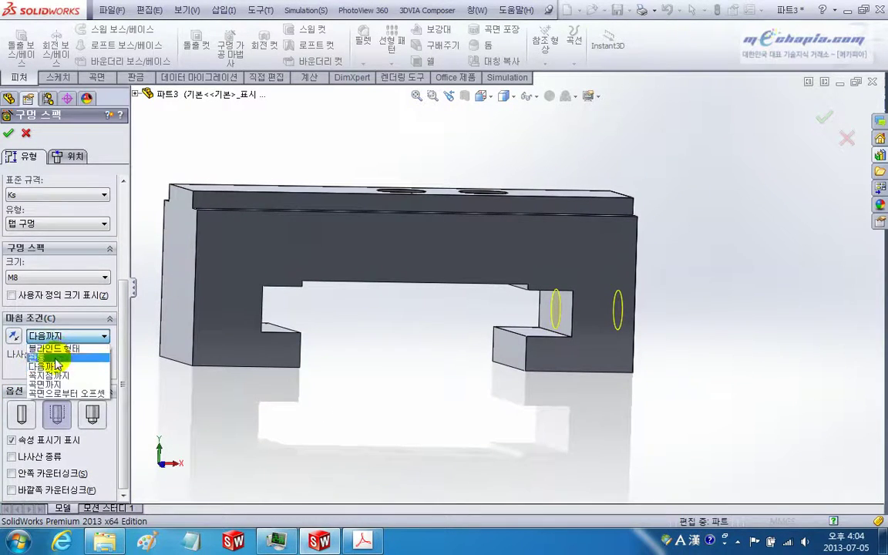
left_click(54, 359)
middle_click_drag(393, 356, 398, 354)
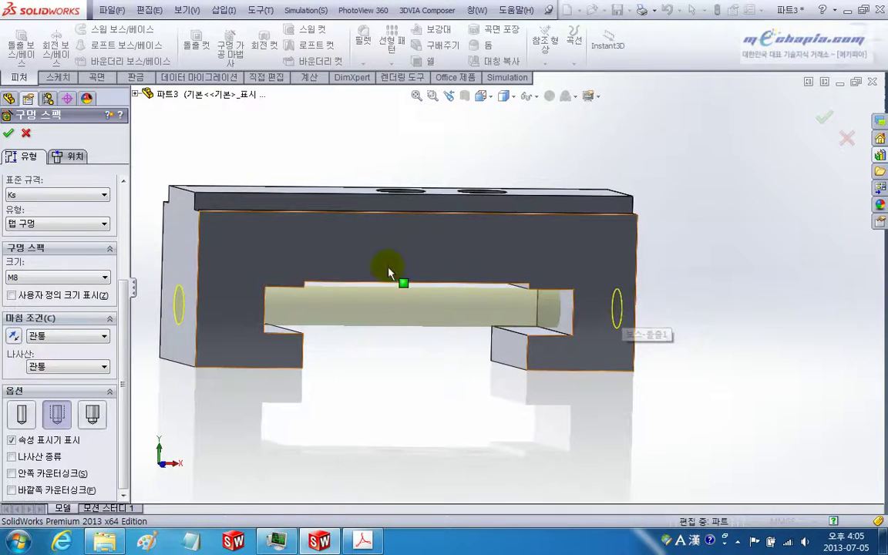
mouse_move(619, 340)
middle_mouse_down()
mouse_move(539, 323)
mouse_move(479, 337)
mouse_move(575, 349)
middle_mouse_up()
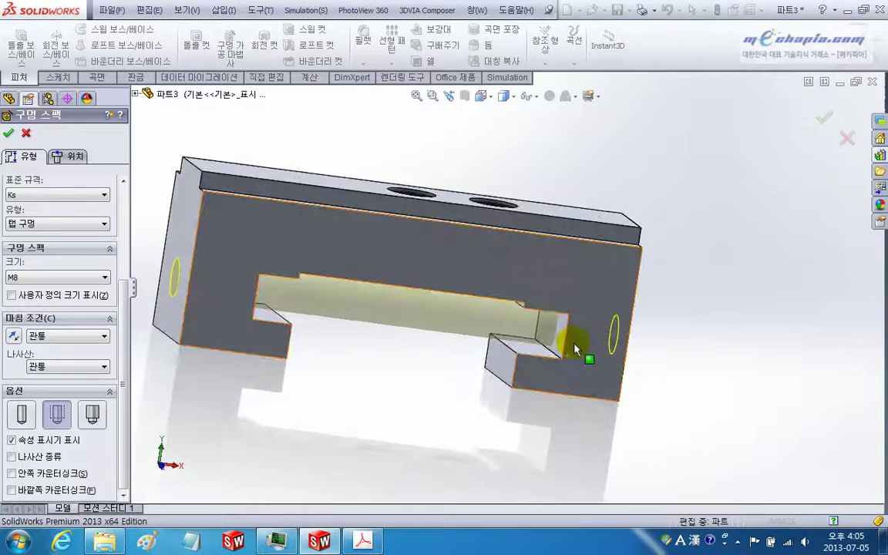
Step: Revert the end condition to Up To Next and create the M8 tapped hole
left_click(94, 338)
left_click(58, 368)
scroll(379, 414, "up", 2)
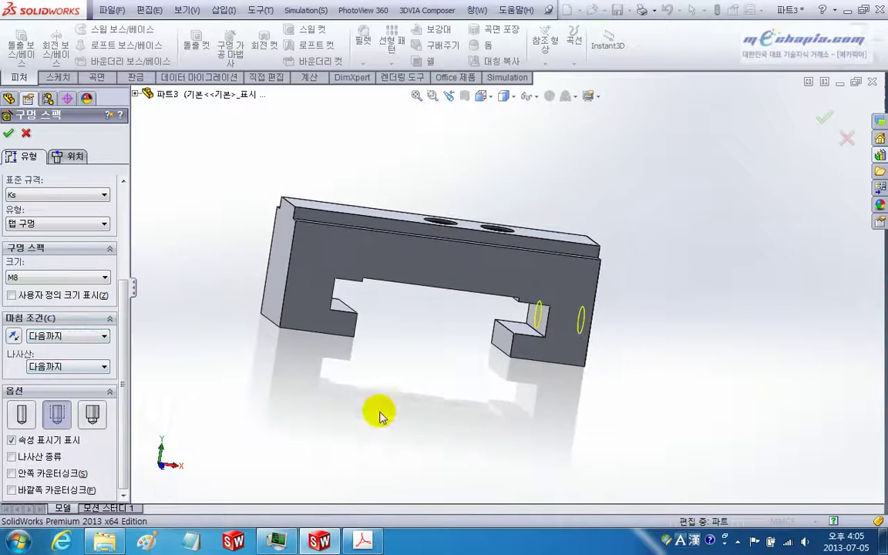
middle_click_drag(380, 414, 446, 389)
scroll(330, 279, "down", 3)
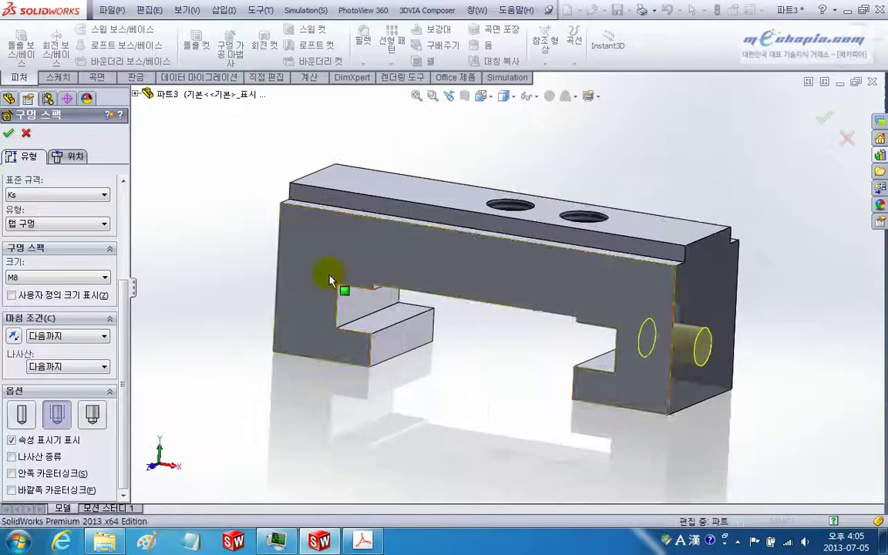
left_click(8, 134)
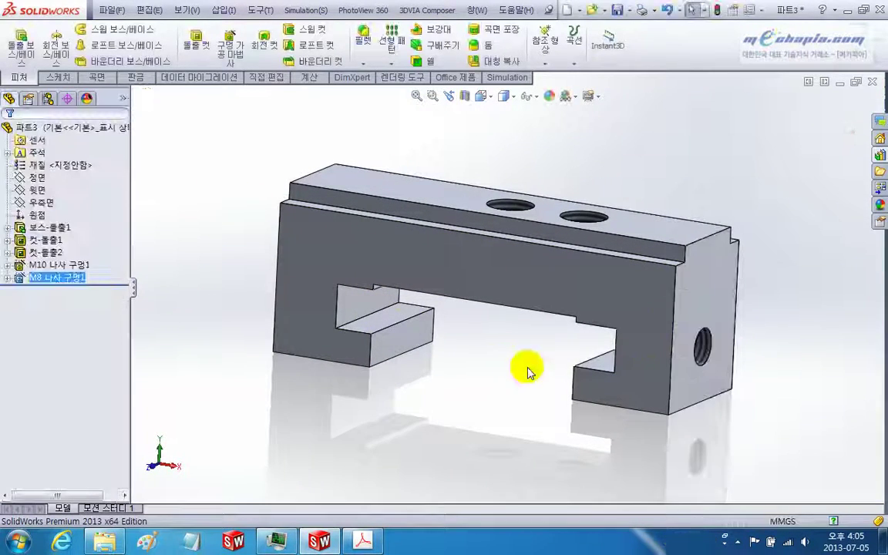
mouse_move(525, 367)
middle_mouse_down()
mouse_move(527, 347)
mouse_move(513, 357)
mouse_move(515, 370)
middle_mouse_up()
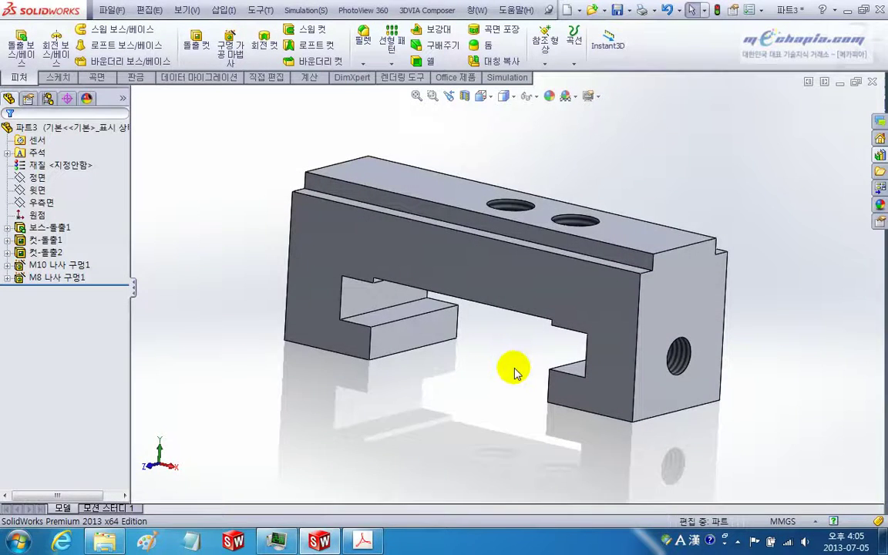
Step: Switch to the reference drawing PDF and magnify it to 300%
key("alt+Tab")
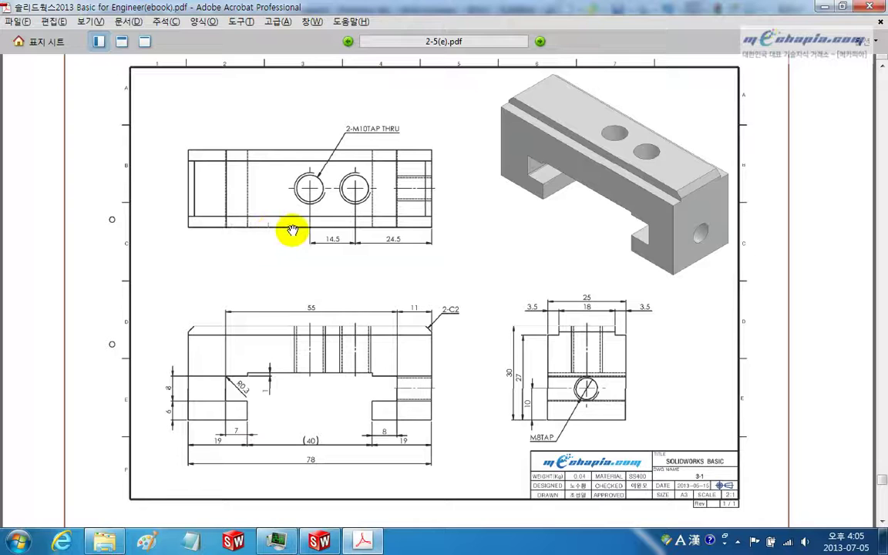
key("ctrl+h")
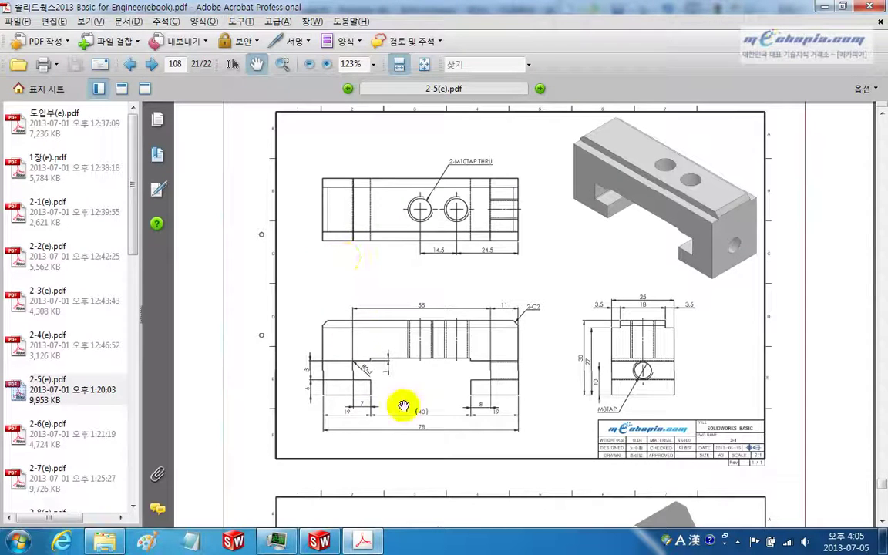
scroll(402, 405, "down", 1)
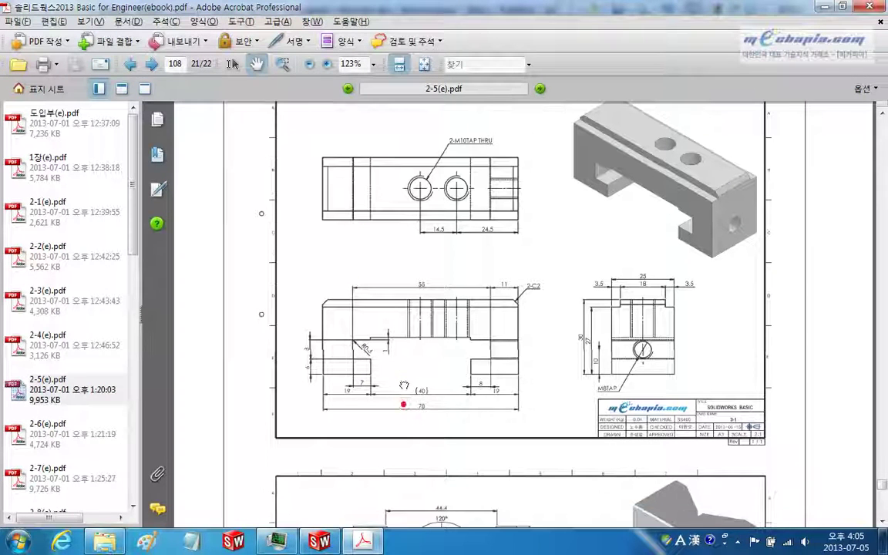
left_click(328, 65)
left_click(327, 64)
left_click(327, 64)
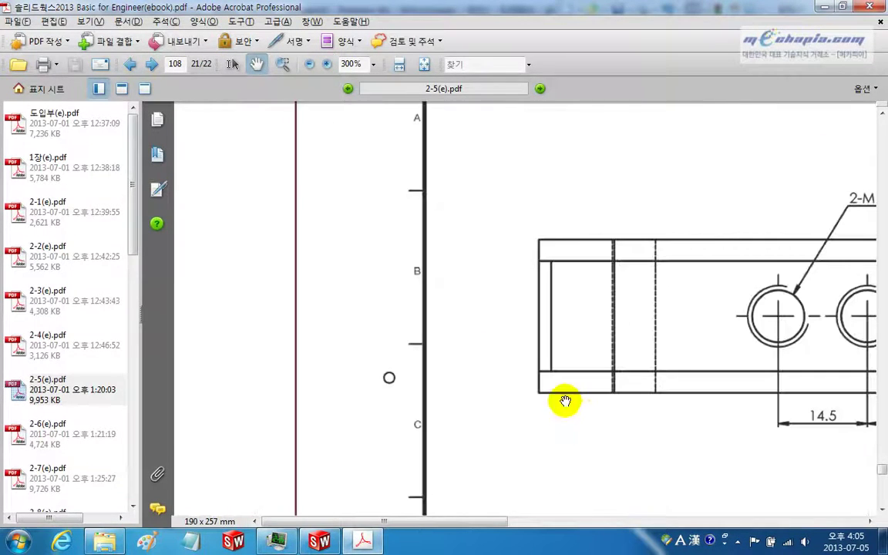
scroll(565, 401, "down", 5)
scroll(565, 401, "right", 3)
left_click_drag(473, 383, 454, 343)
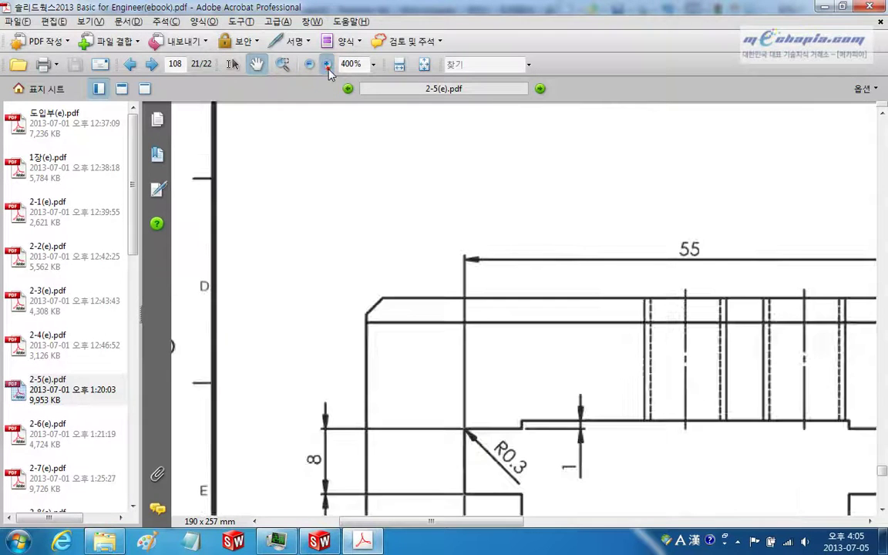
Step: Inspect the R0.3 fillet and 2-C2 chamfer callouts, then zoom out to the isometric view
left_click(327, 65)
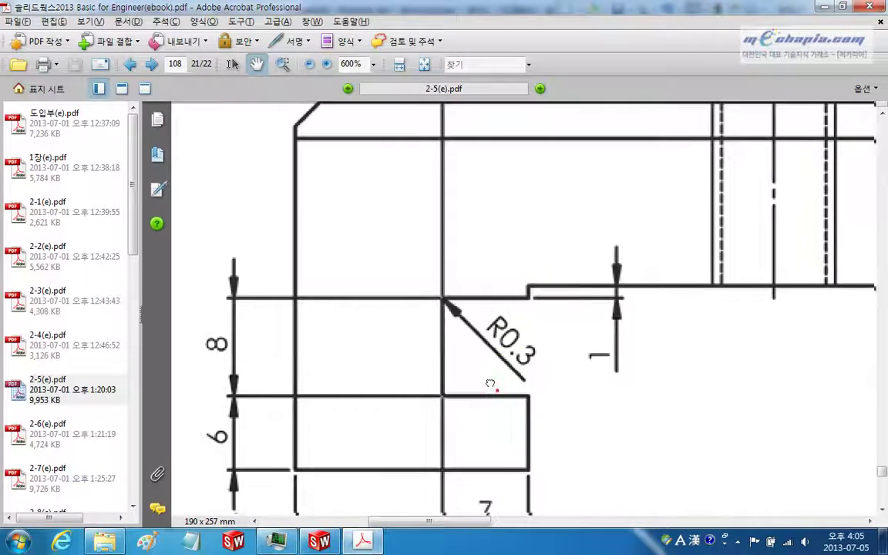
mouse_move(488, 407)
left_mouse_down()
mouse_move(322, 461)
mouse_move(733, 188)
left_mouse_up()
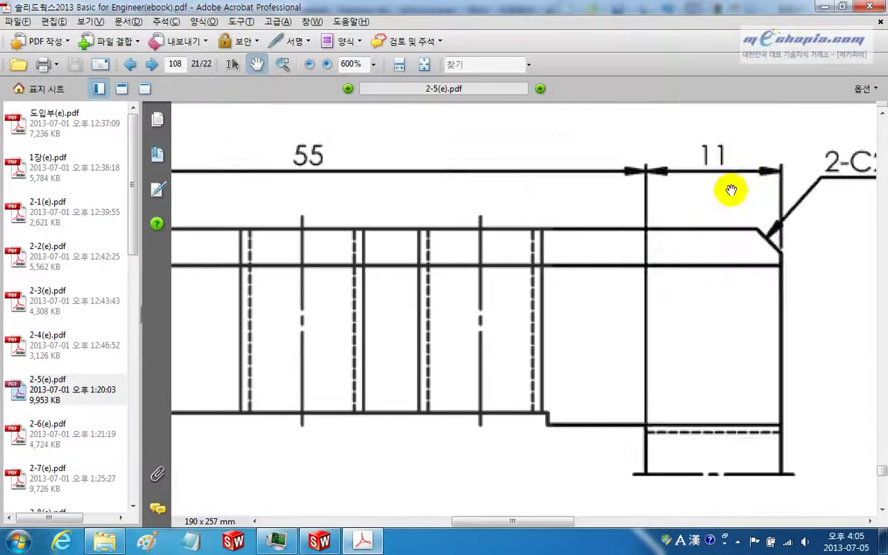
left_click(309, 66)
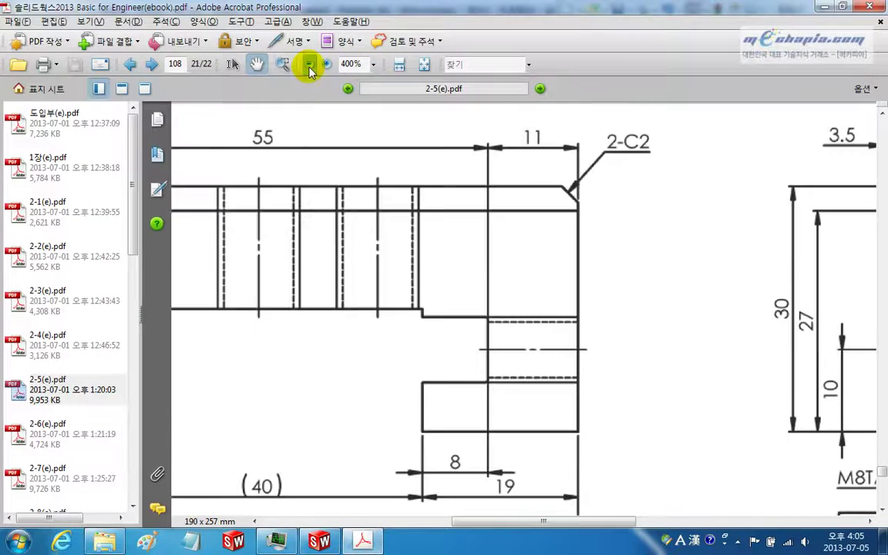
left_click(309, 65)
mouse_move(574, 182)
left_mouse_down()
mouse_move(531, 341)
mouse_move(598, 224)
mouse_move(587, 296)
left_mouse_up()
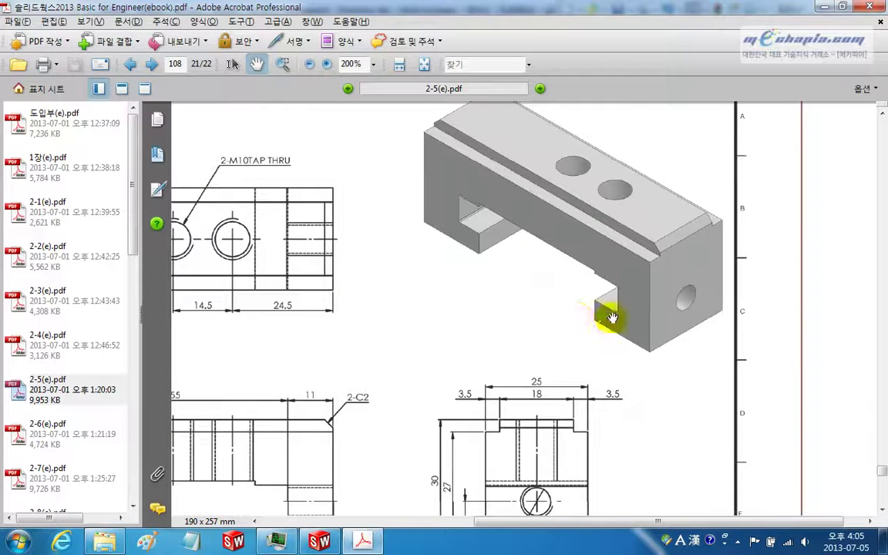
Step: Zoom to 600% on the 2-M10TAP THRU callout and 3D view, then return to SolidWorks
left_click(326, 66)
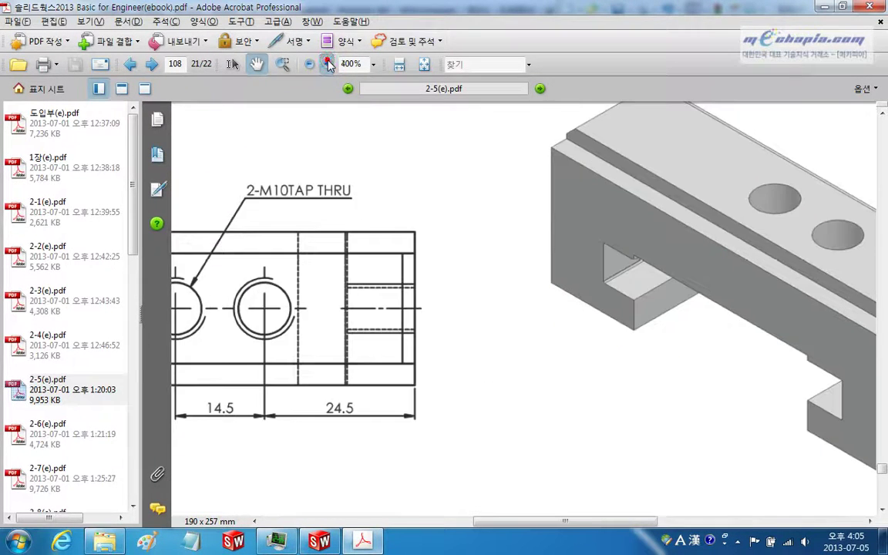
left_click(327, 66)
left_click(327, 66)
mouse_move(862, 416)
left_mouse_down()
mouse_move(575, 347)
mouse_move(372, 321)
left_mouse_up()
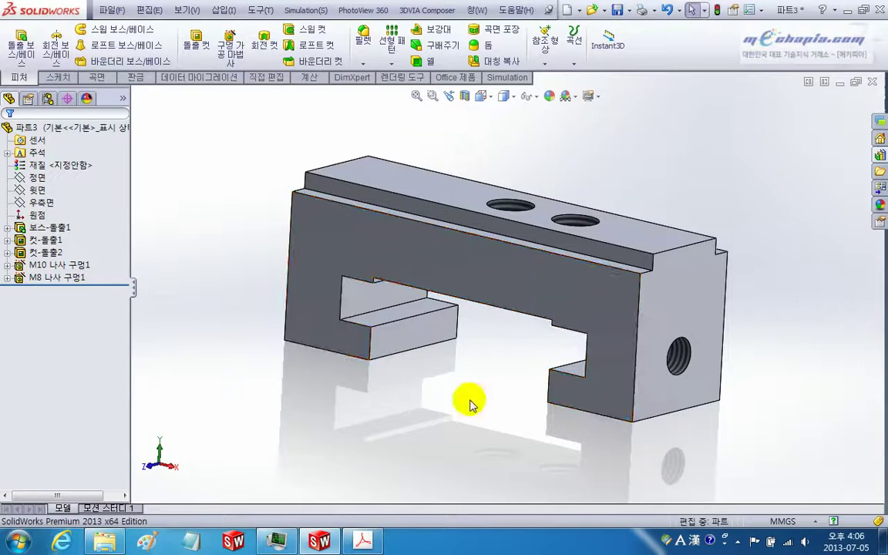
mouse_move(455, 389)
middle_mouse_down()
mouse_move(455, 378)
mouse_move(484, 397)
middle_mouse_up()
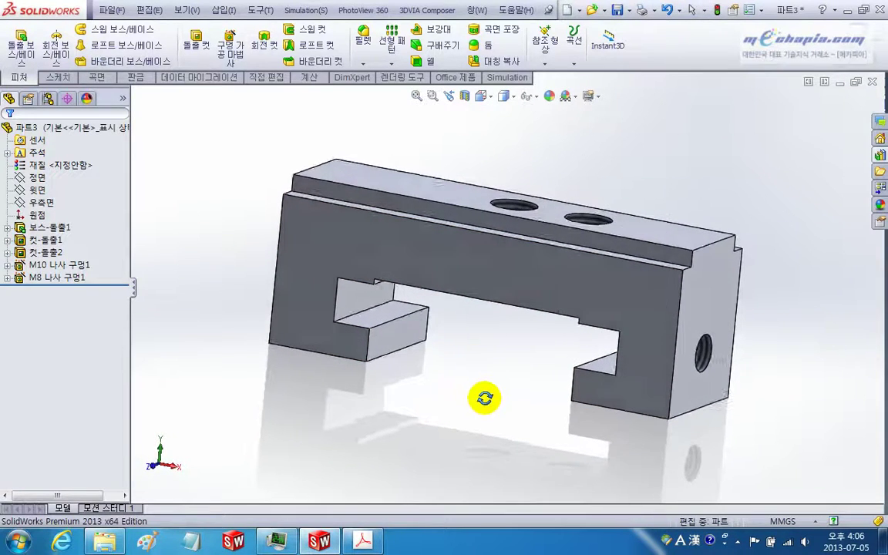
Step: Add an equal-distance 2 mm chamfer to the block's two long top edges
left_click(367, 64)
left_click(389, 91)
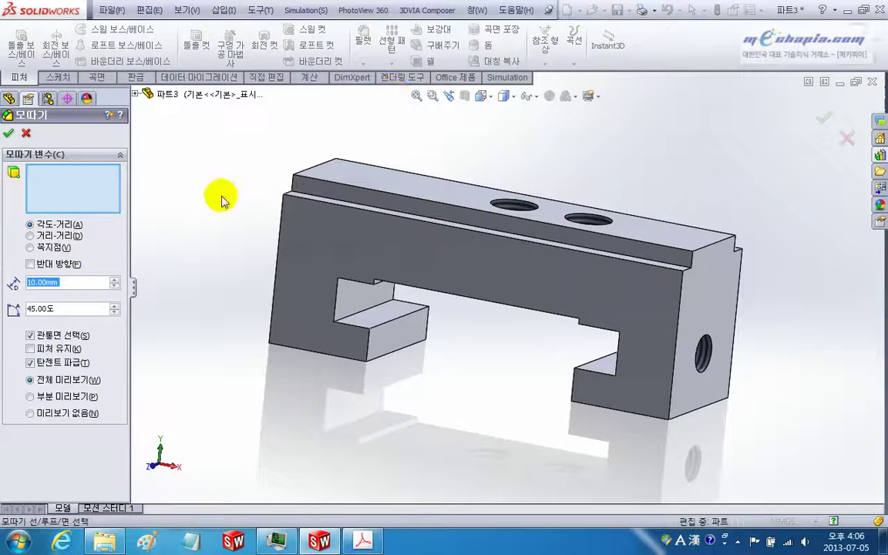
left_click(30, 236)
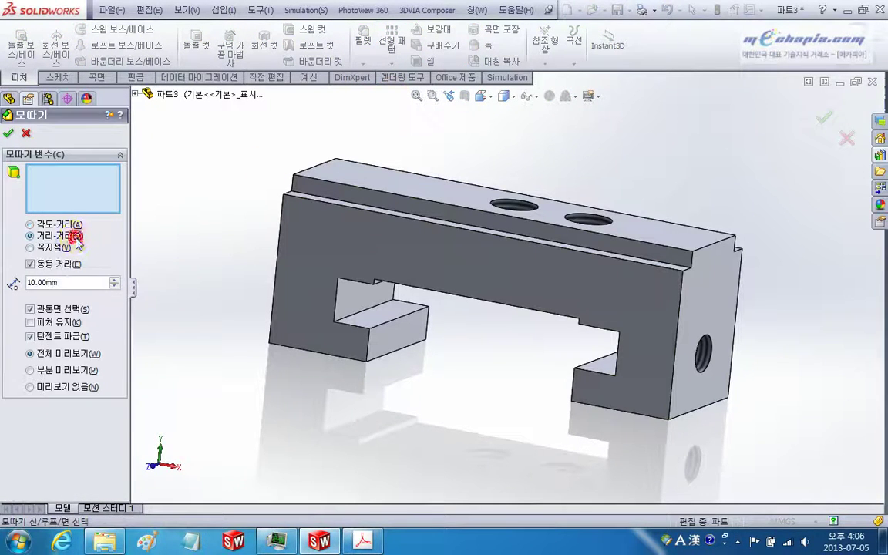
type("2")
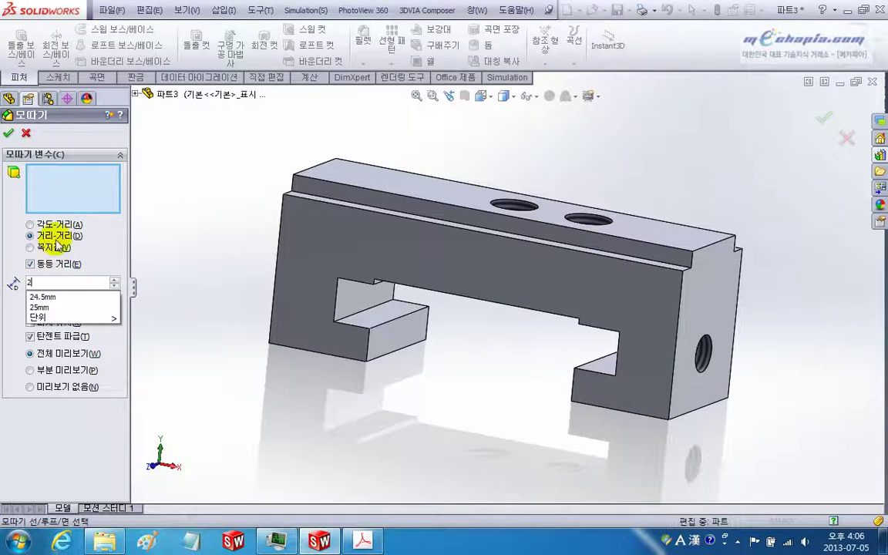
key("Return")
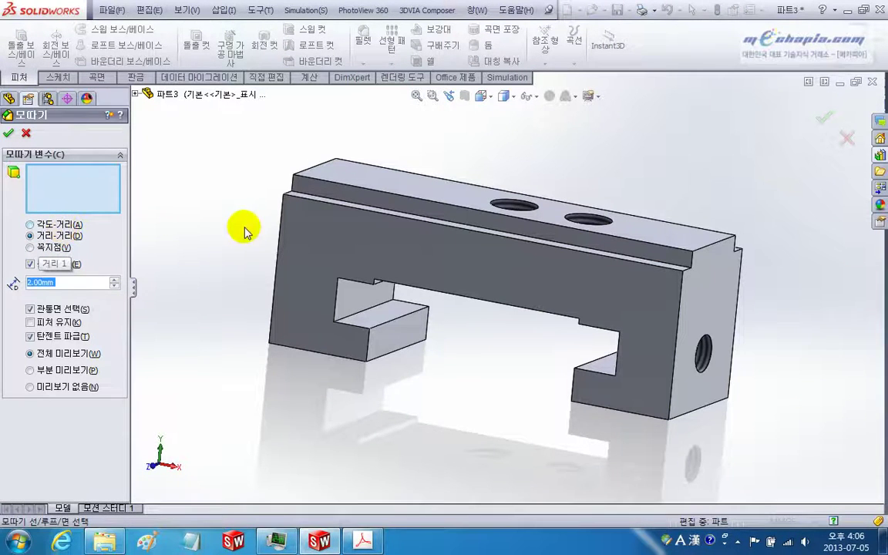
middle_click_drag(245, 231, 239, 225)
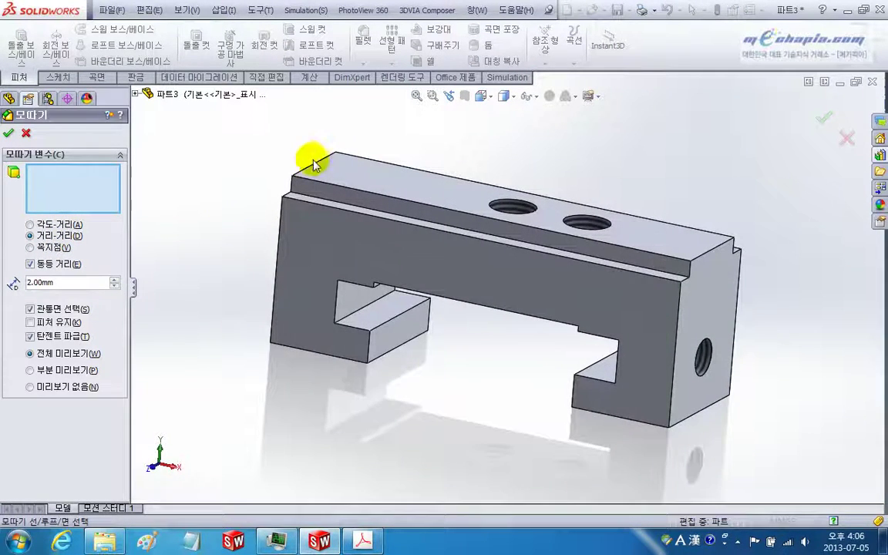
left_click(317, 169)
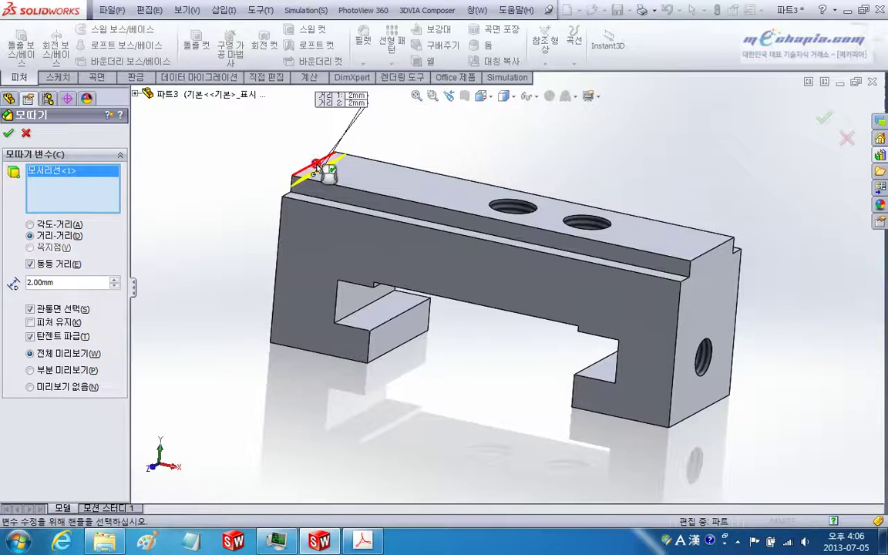
left_click(711, 258)
right_click(710, 258)
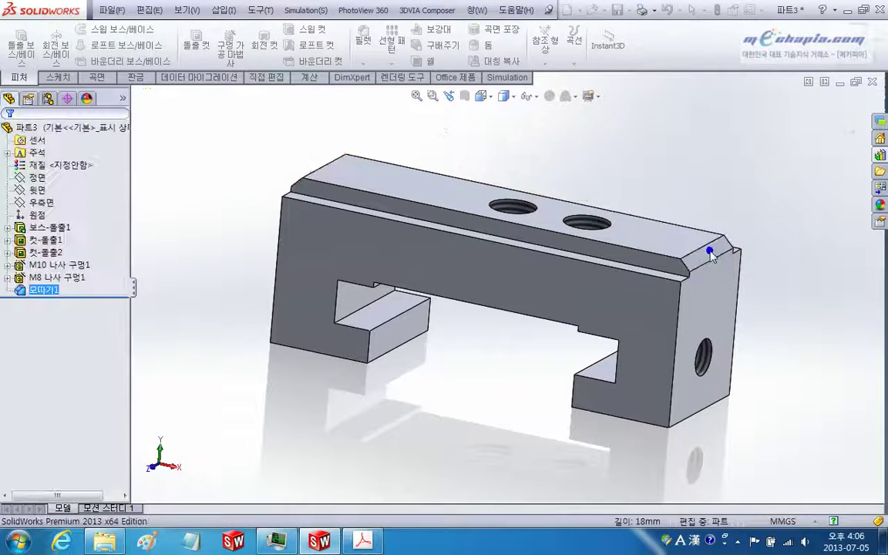
mouse_move(527, 327)
middle_mouse_down()
mouse_move(569, 301)
mouse_move(491, 257)
mouse_move(510, 289)
mouse_move(518, 263)
mouse_move(489, 234)
middle_mouse_up()
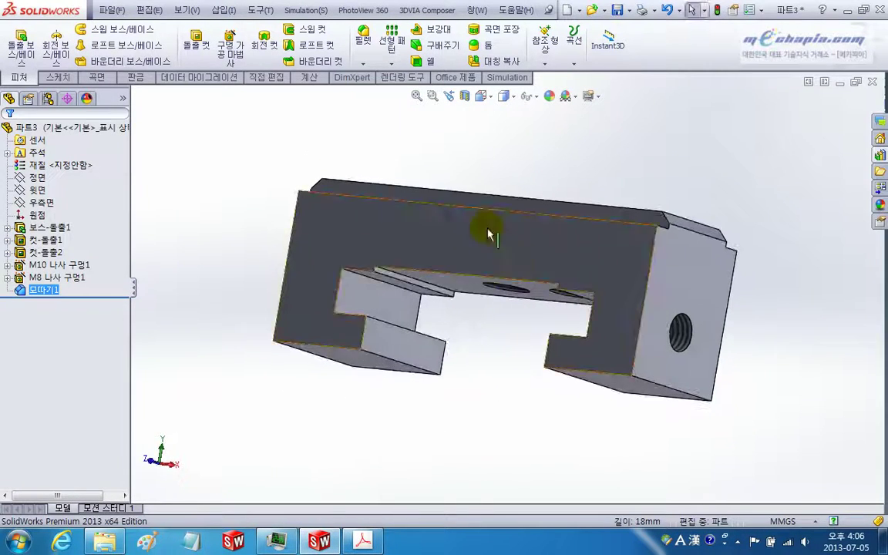
Step: Fillet the four side cut-out edges with a 0.3 mm radius
left_click(363, 40)
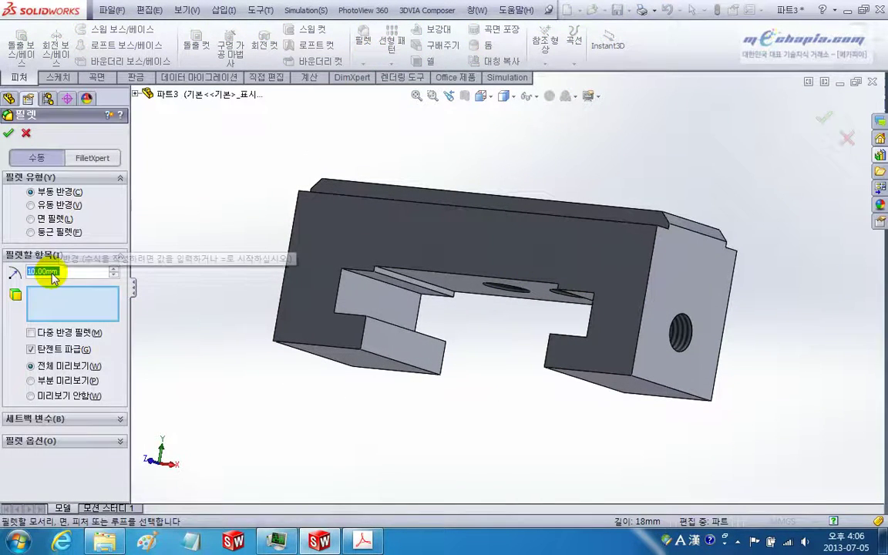
type("0.3")
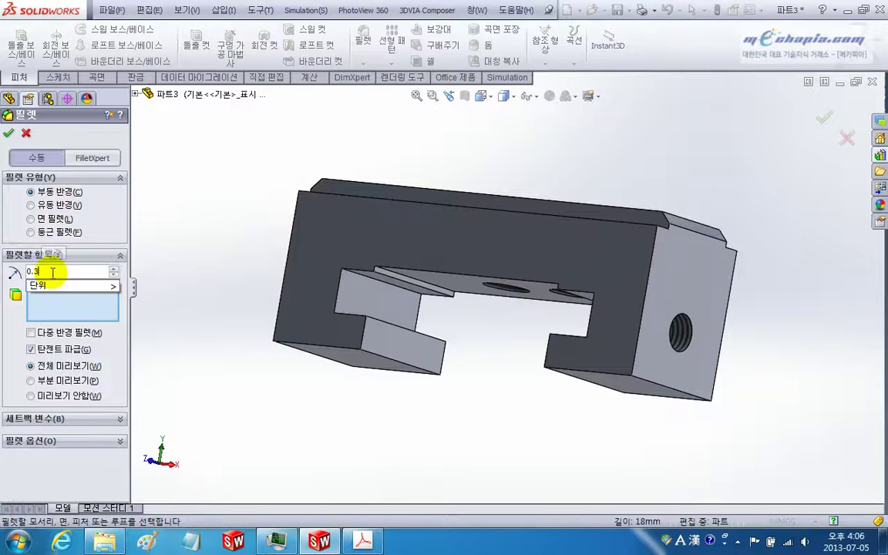
key("Return")
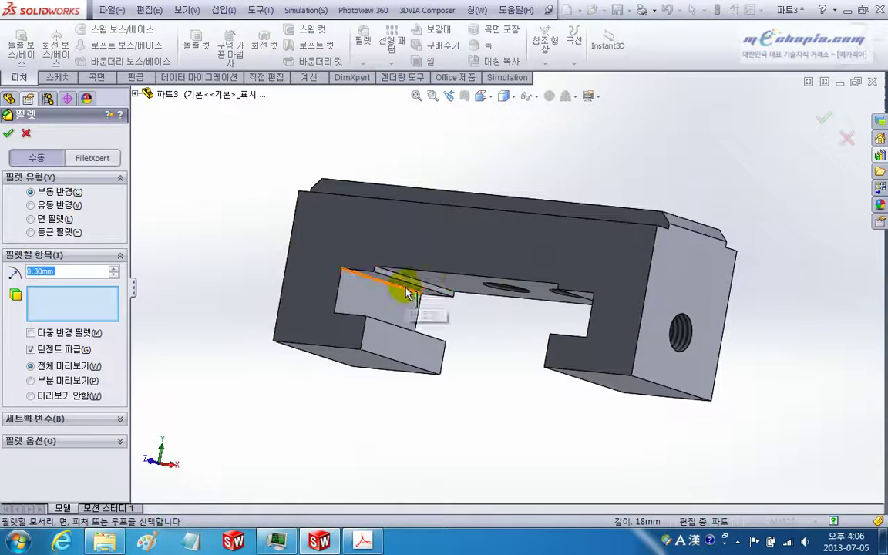
left_click(403, 281)
mouse_move(403, 281)
middle_mouse_down()
mouse_move(386, 370)
mouse_move(368, 328)
middle_mouse_up()
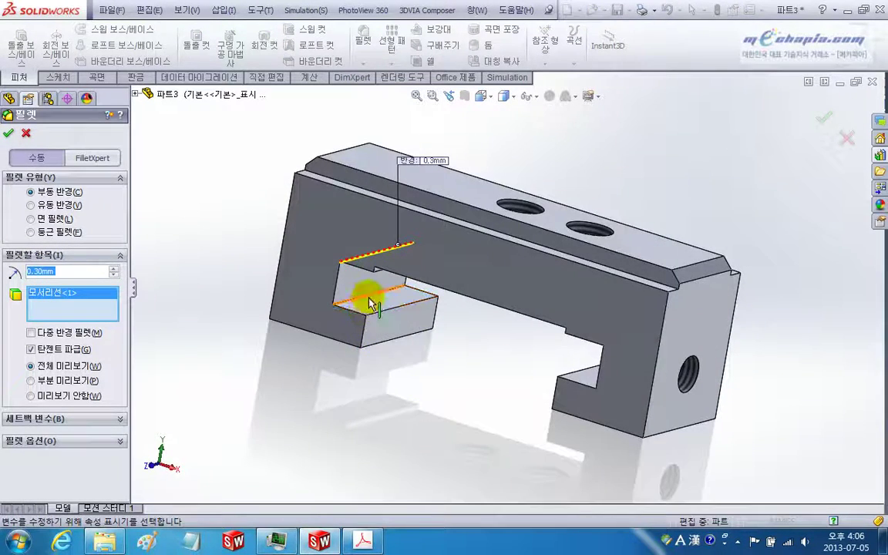
left_click(332, 268)
mouse_move(331, 268)
middle_mouse_down()
mouse_move(412, 349)
mouse_move(484, 335)
mouse_move(651, 357)
middle_mouse_up()
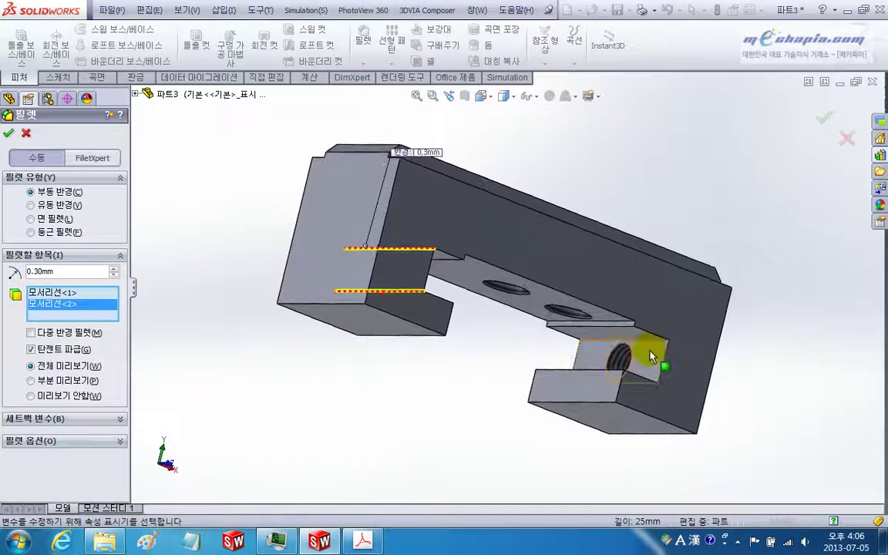
left_click(657, 349)
mouse_move(571, 413)
middle_mouse_down()
mouse_move(634, 396)
mouse_move(521, 333)
mouse_move(515, 351)
mouse_move(523, 368)
middle_mouse_up()
left_click(650, 360)
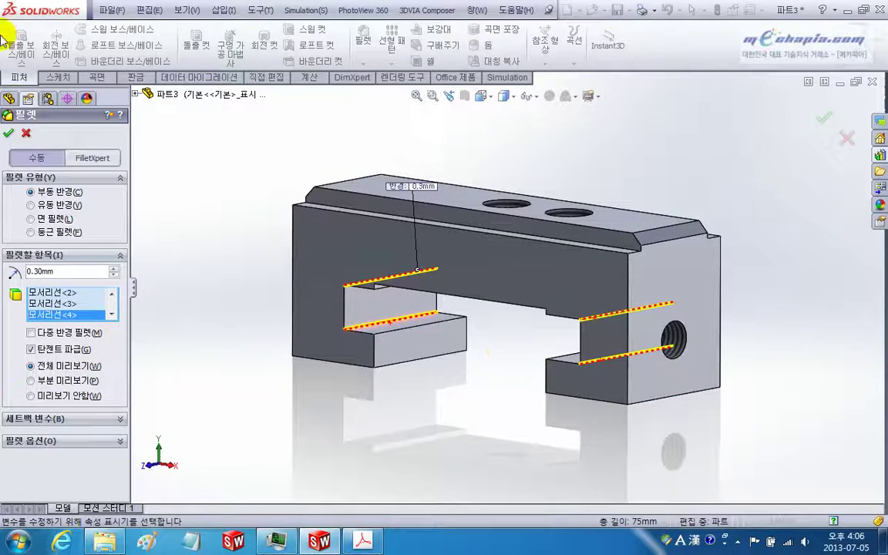
left_click(9, 133)
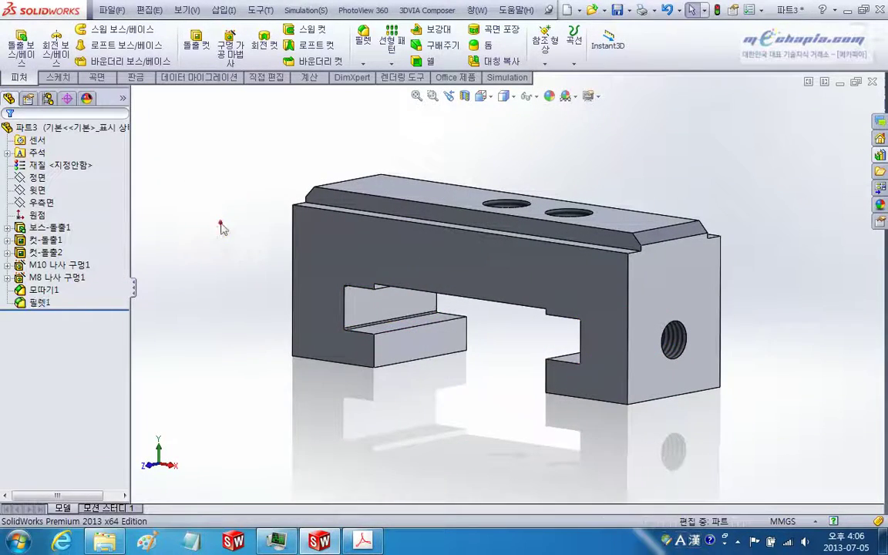
Step: Show the finished block in isometric view
mouse_move(218, 219)
middle_mouse_down()
mouse_move(263, 198)
mouse_move(277, 216)
middle_mouse_up()
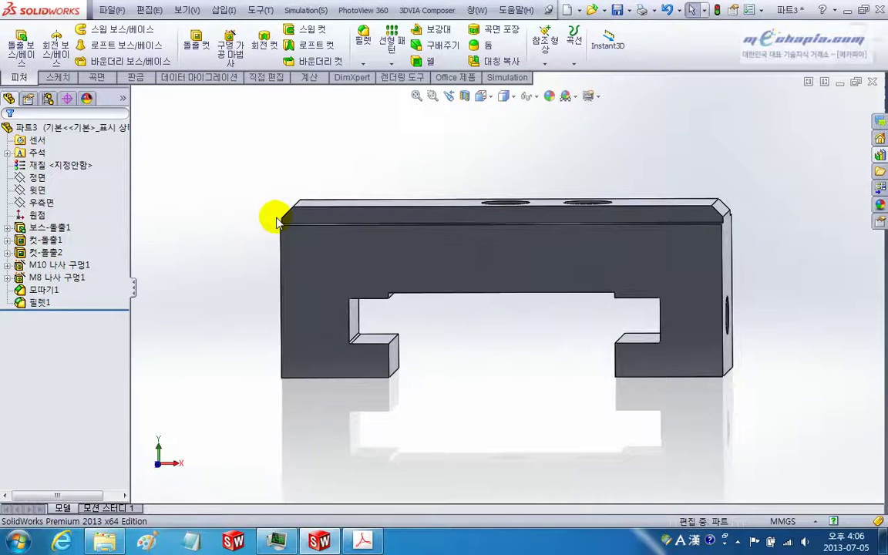
key("ctrl+7")
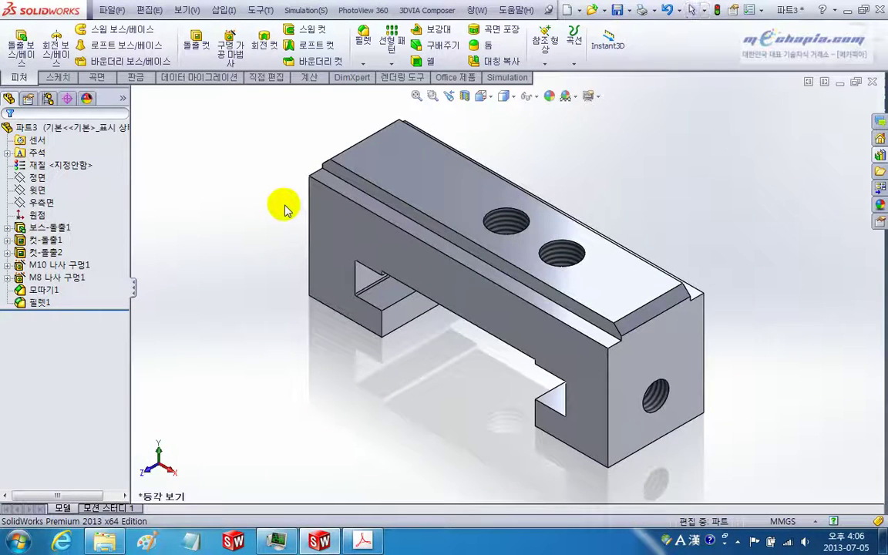
middle_click_drag(284, 210, 282, 213, "ctrl")
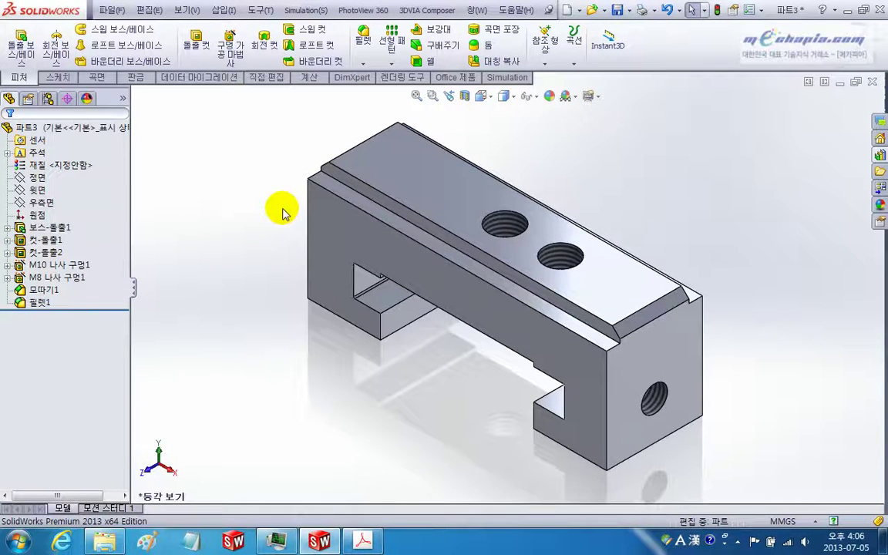